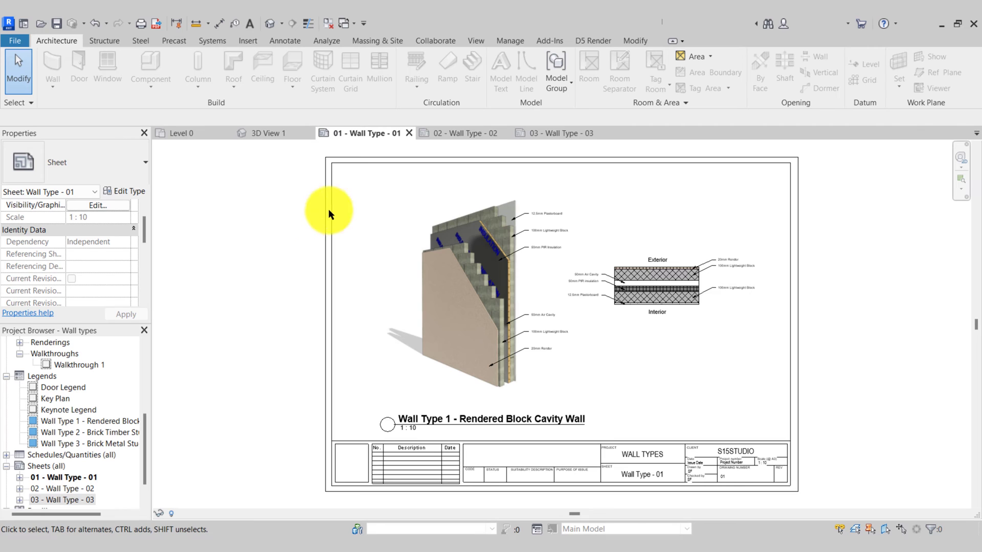
# Look through the finished sheets for Wall Type - 02 and Wall Type - 03.
pyautogui.click(453, 133)
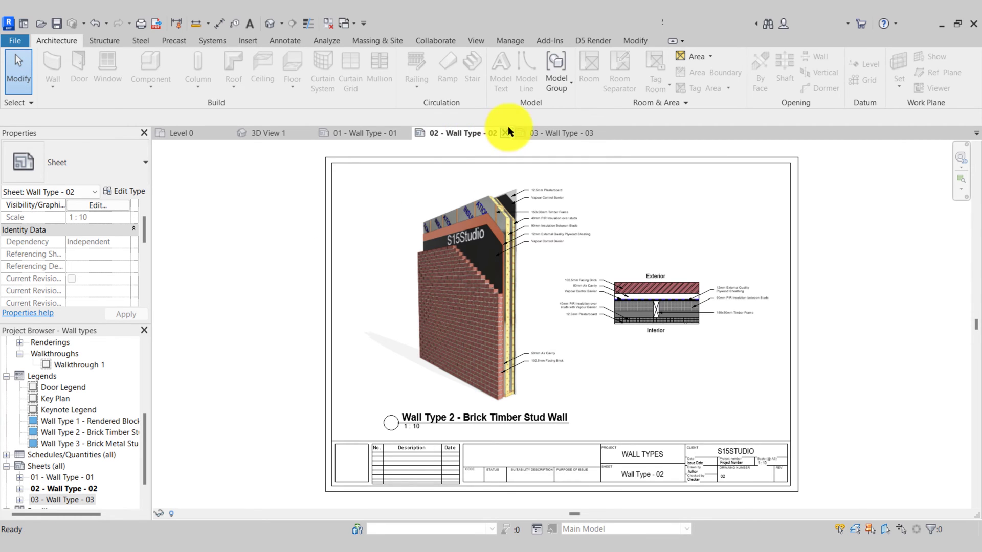
pyautogui.click(535, 133)
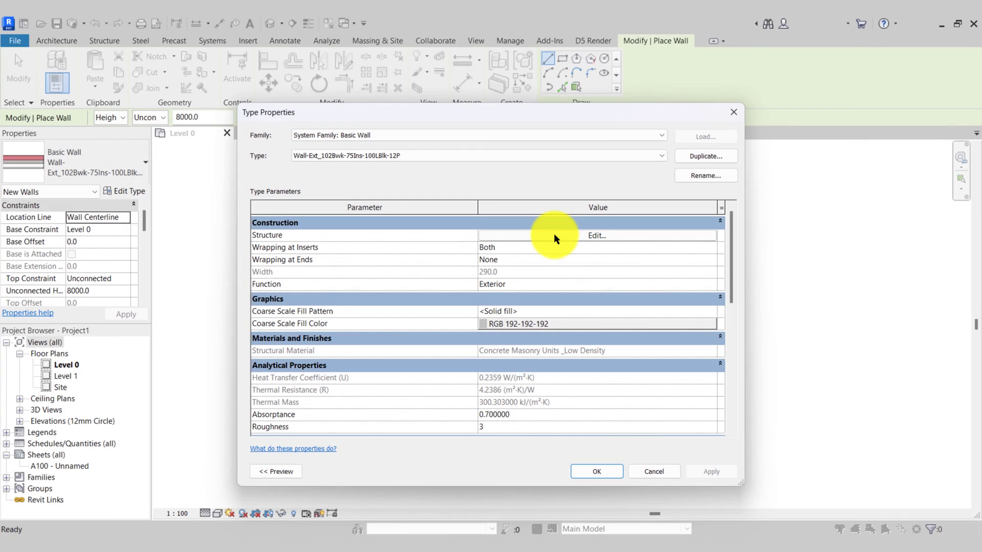
# Open the layer structure of the Wall-Ext_102Bwk-75Ins-100LBlk-12P type and inspect its layer thicknesses and materials.
pyautogui.click(554, 236)
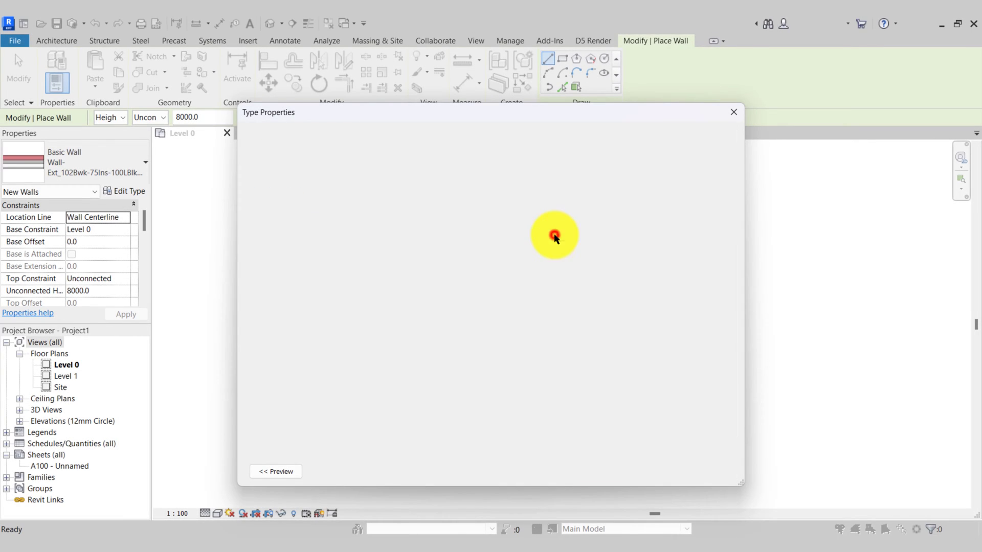
pyautogui.click(499, 223)
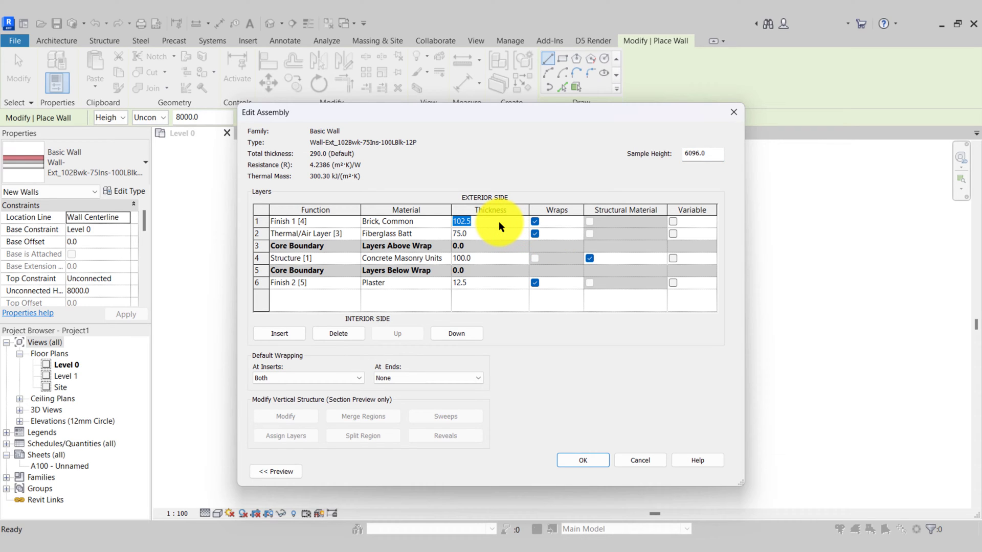
pyautogui.click(445, 234)
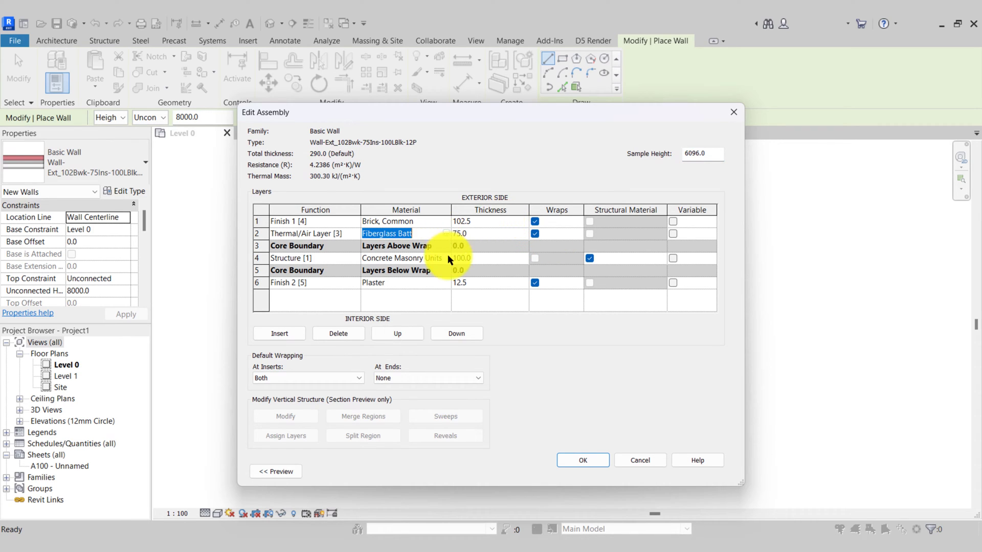
# Examine the appearance, physical and thermal properties of the structure layer's Concrete Masonry Units _Low Density material.
pyautogui.click(447, 256)
pyautogui.click(446, 257)
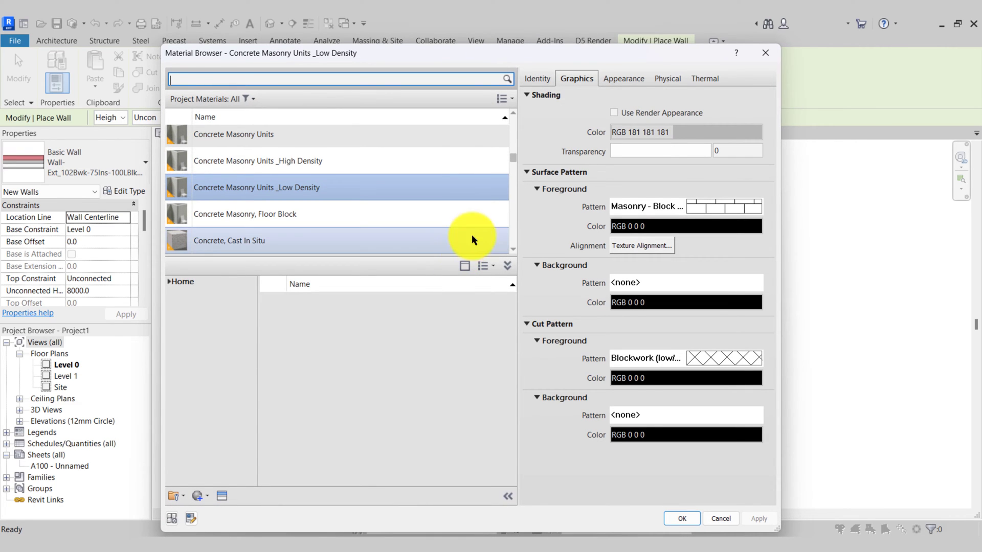
pyautogui.click(609, 78)
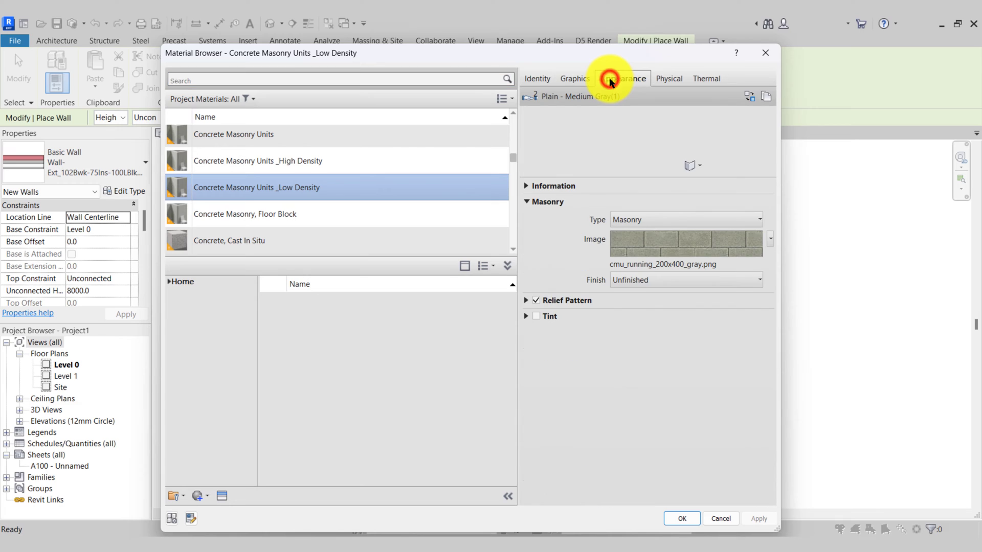
pyautogui.click(666, 80)
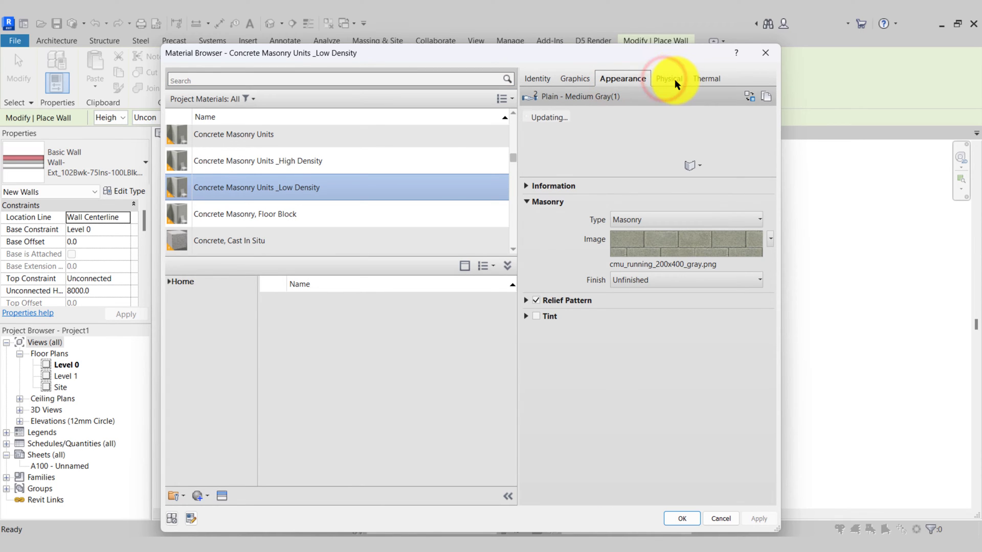
pyautogui.click(668, 79)
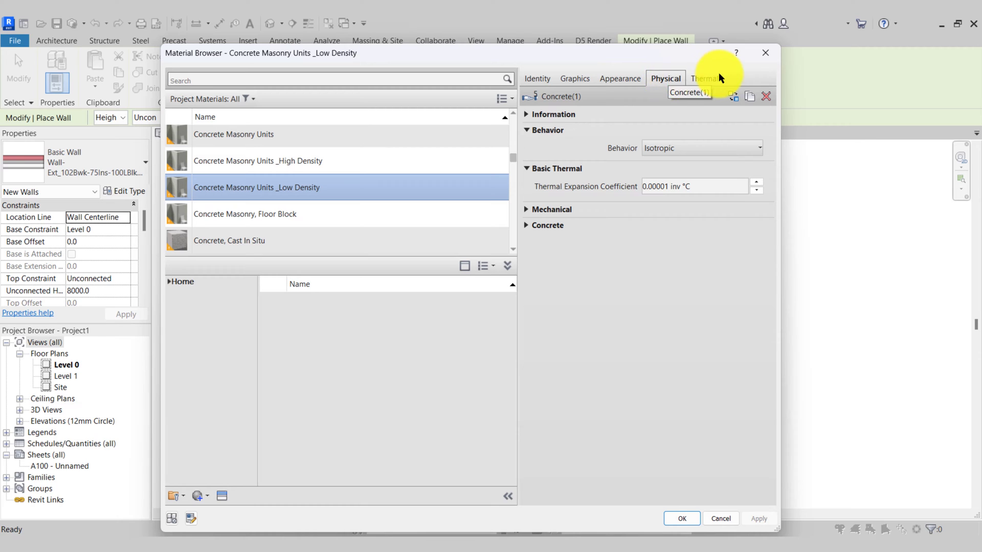
pyautogui.click(698, 79)
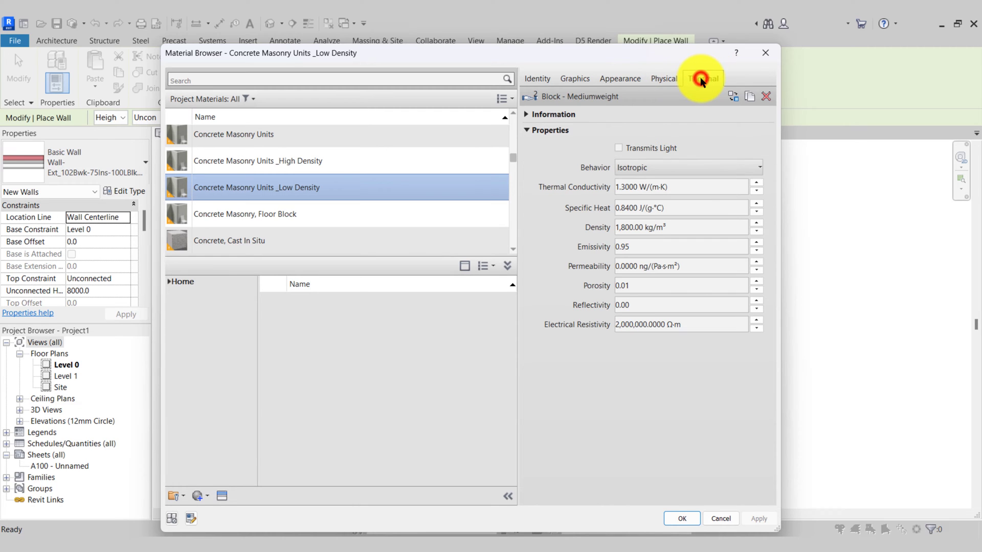
pyautogui.click(665, 79)
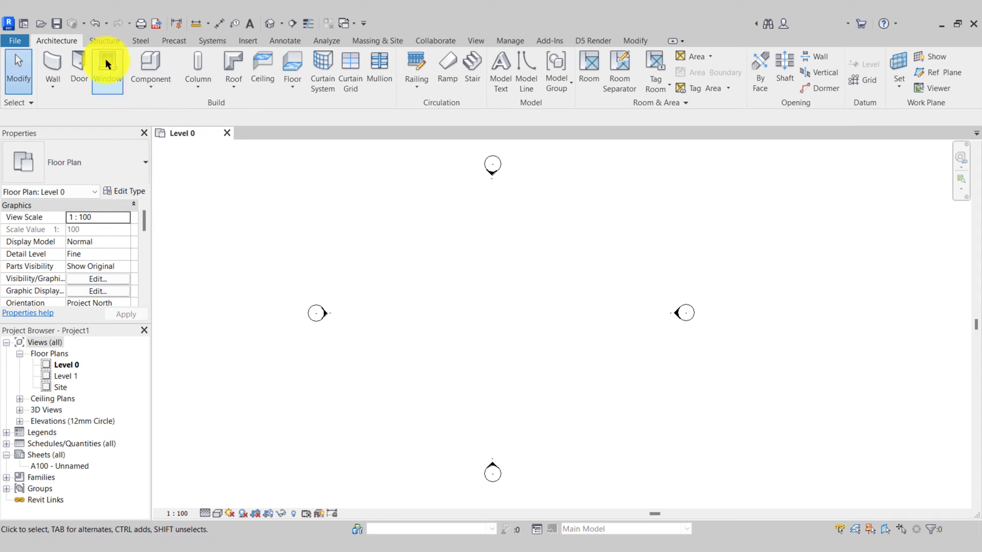
# Start a new architectural wall using the basic wall type Wall-Ext_215Bwk.
pyautogui.click(54, 61)
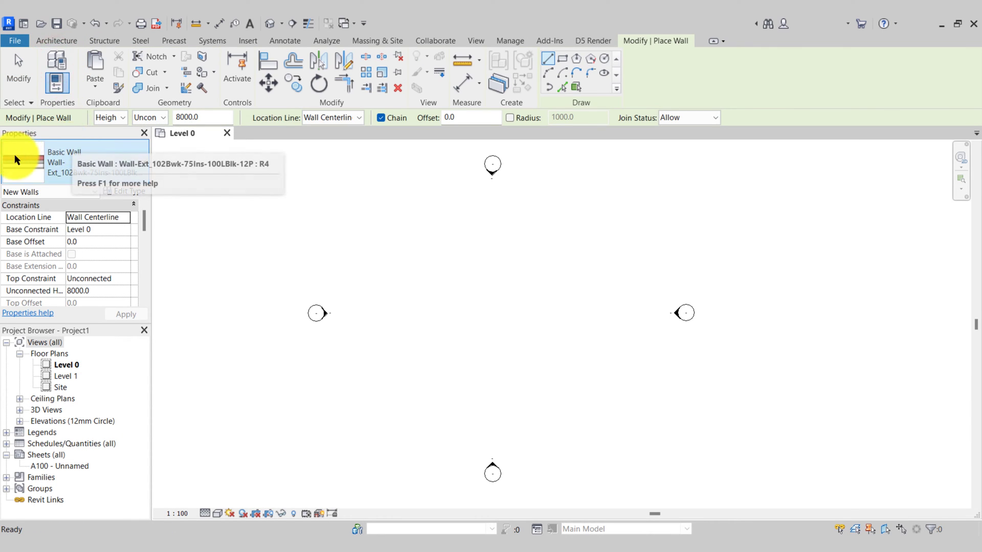
pyautogui.click(136, 166)
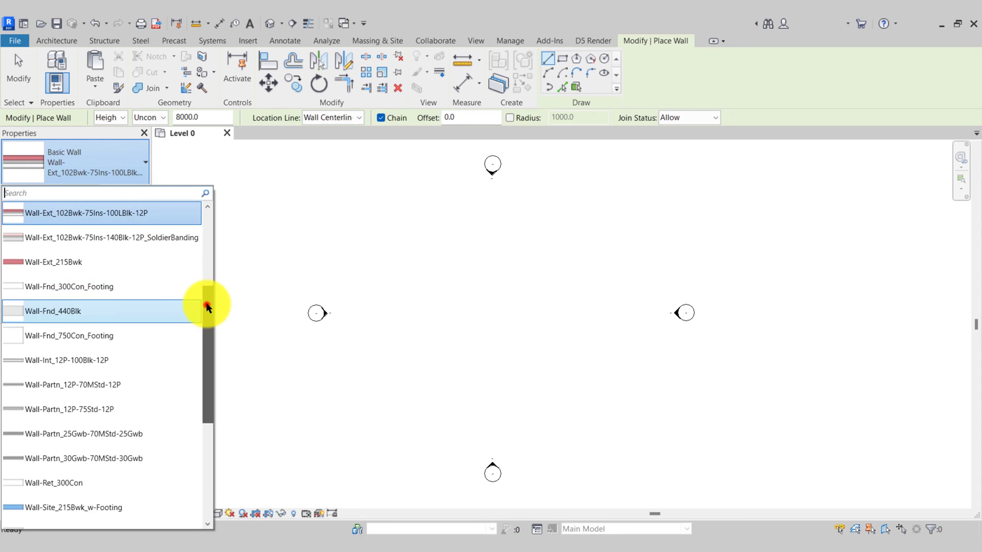
pyautogui.moveTo(206, 306); pyautogui.dragTo(204, 263)
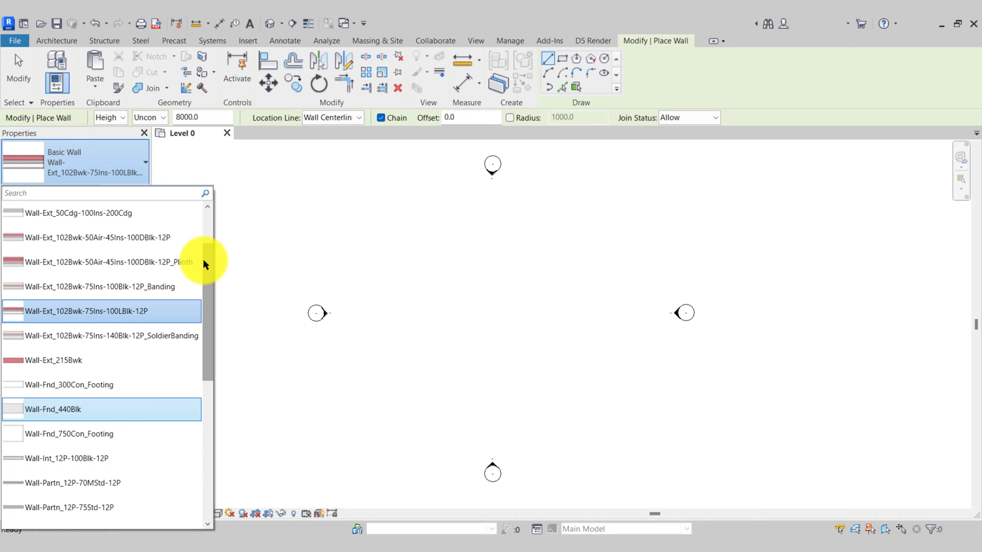
pyautogui.moveTo(207, 256); pyautogui.dragTo(201, 305)
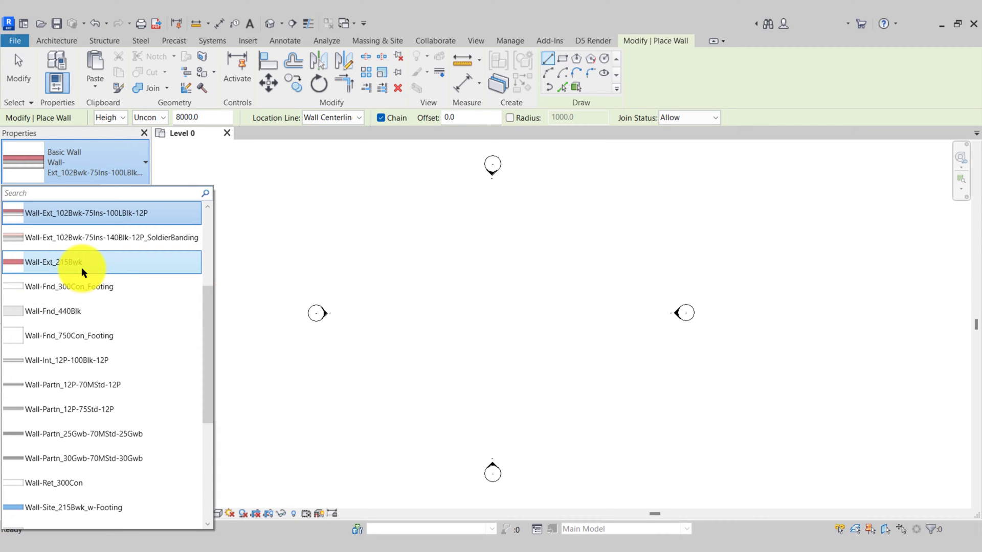
pyautogui.moveTo(93, 261)
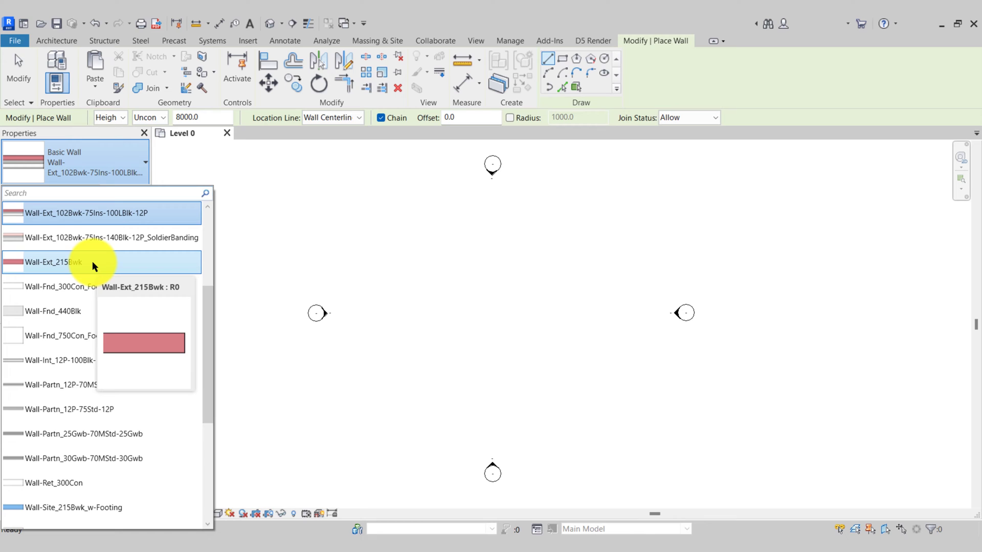
pyautogui.click(86, 261)
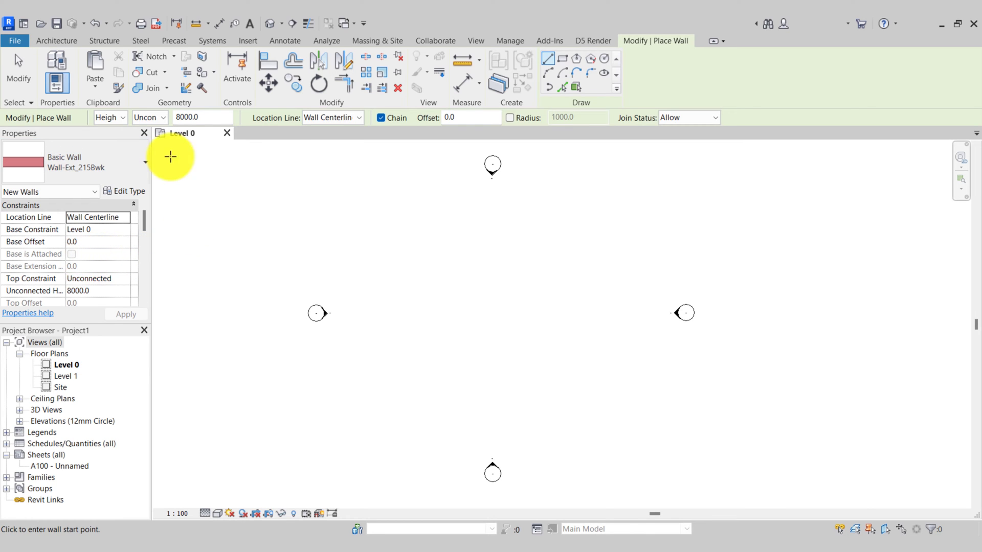
# Constrain the wall height to Level 1 and draw a vertical wall about 6600 mm long on the Level 0 plan.
pyautogui.click(161, 118)
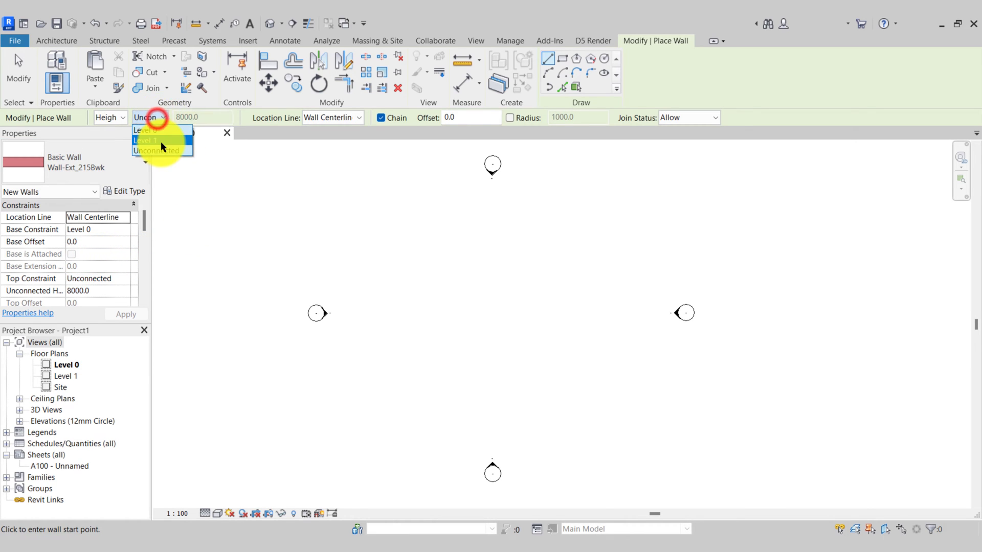
pyautogui.click(160, 141)
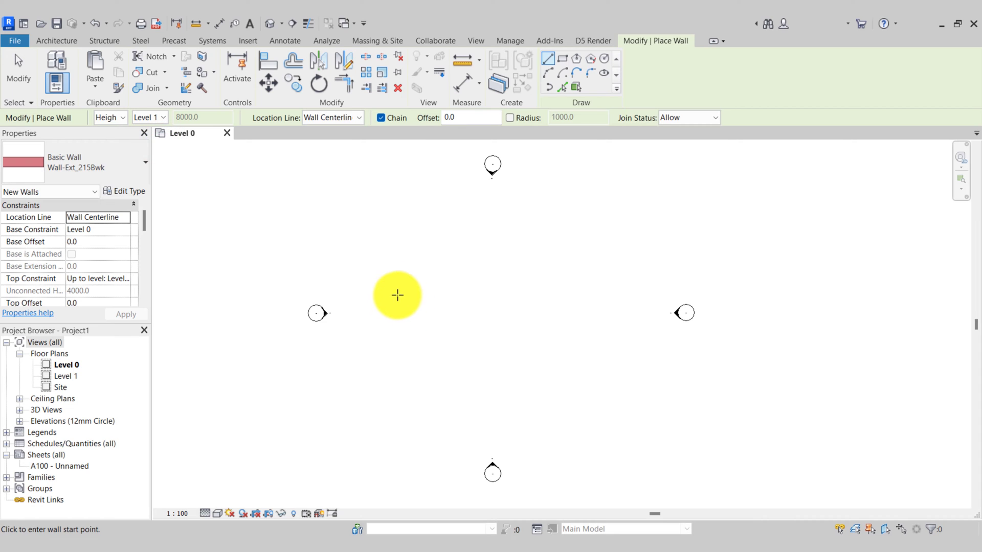
pyautogui.click(391, 257)
pyautogui.click(391, 344)
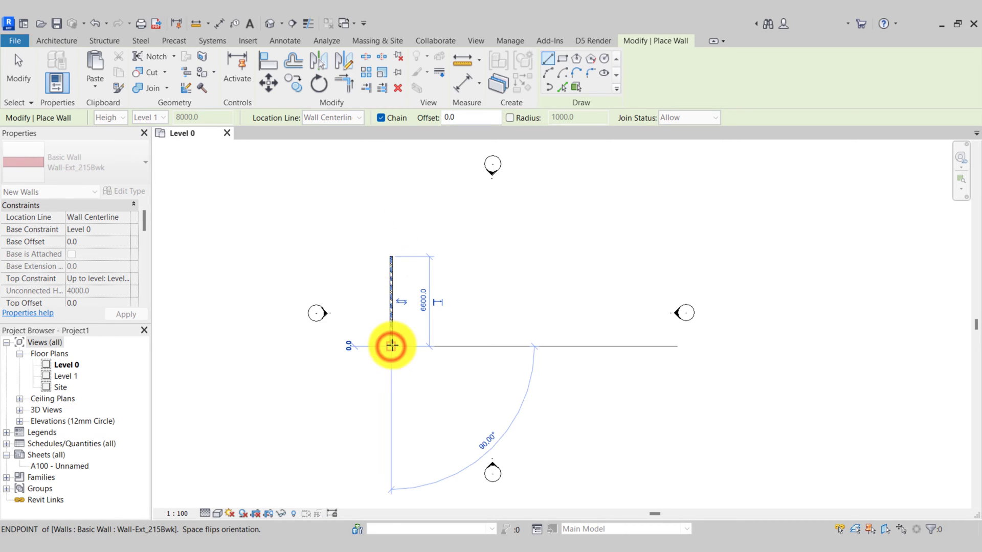
pyautogui.press('Escape')
pyautogui.press('Escape')
# Set the length of the drawn wall to 3000 mm.
pyautogui.scroll(3, 389, 320)
pyautogui.click(390, 321)
pyautogui.click(417, 288)
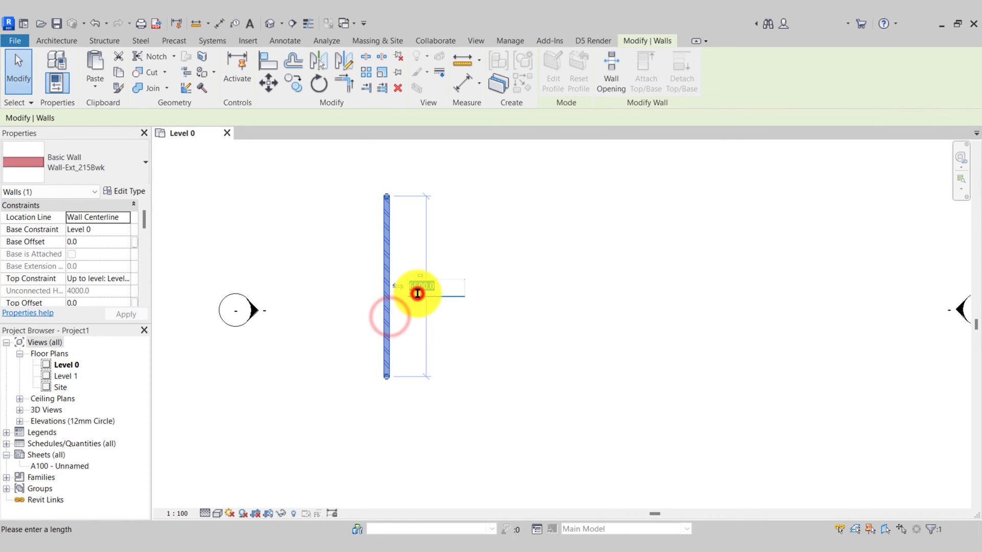
pyautogui.write('3000')
pyautogui.press('Return')
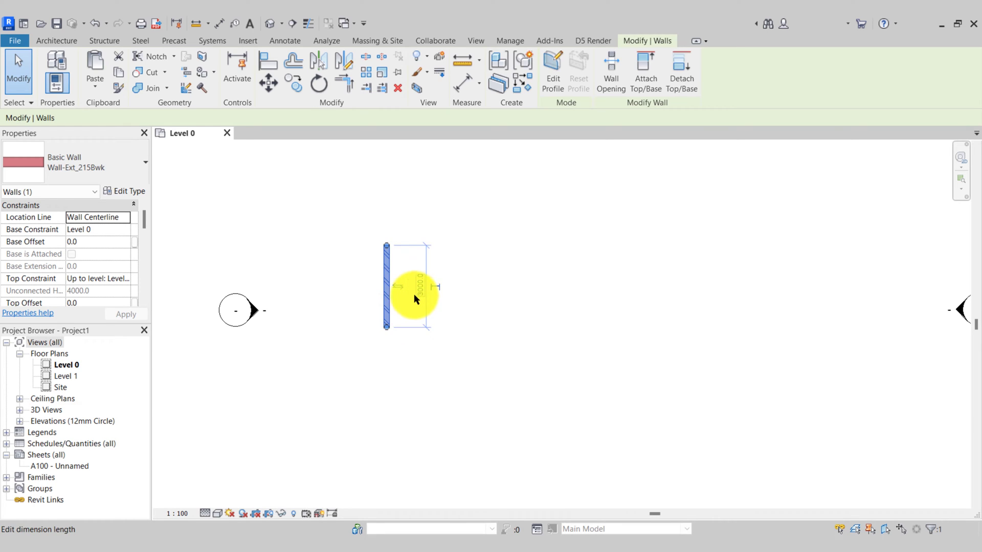
pyautogui.press('Escape')
# Duplicate the drawn wall's type, accepting the name Wall-Ext_215Bwk 2 for the copy.
pyautogui.scroll(3, 399, 268)
pyautogui.moveTo(400, 271); pyautogui.dragTo(318, 301, button='middle')
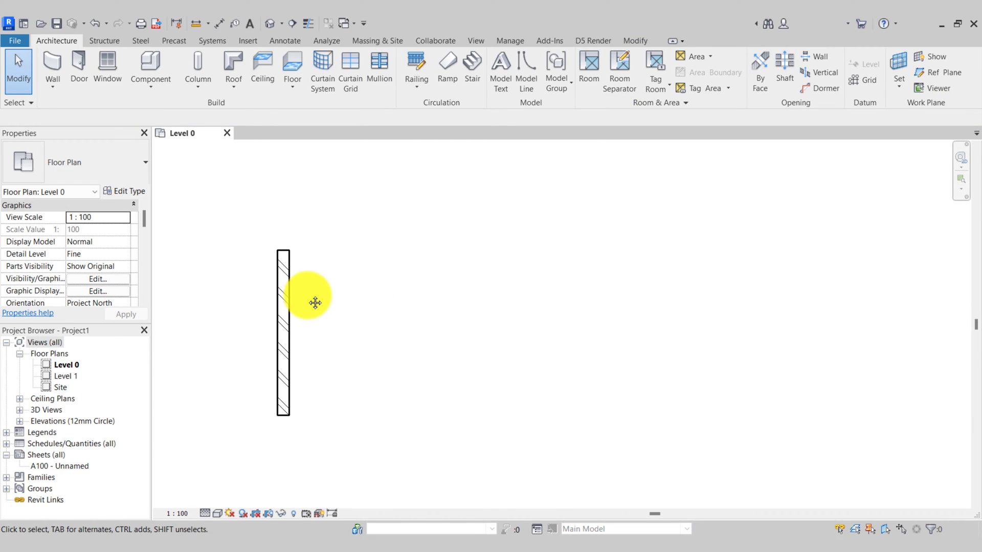
pyautogui.click(282, 319)
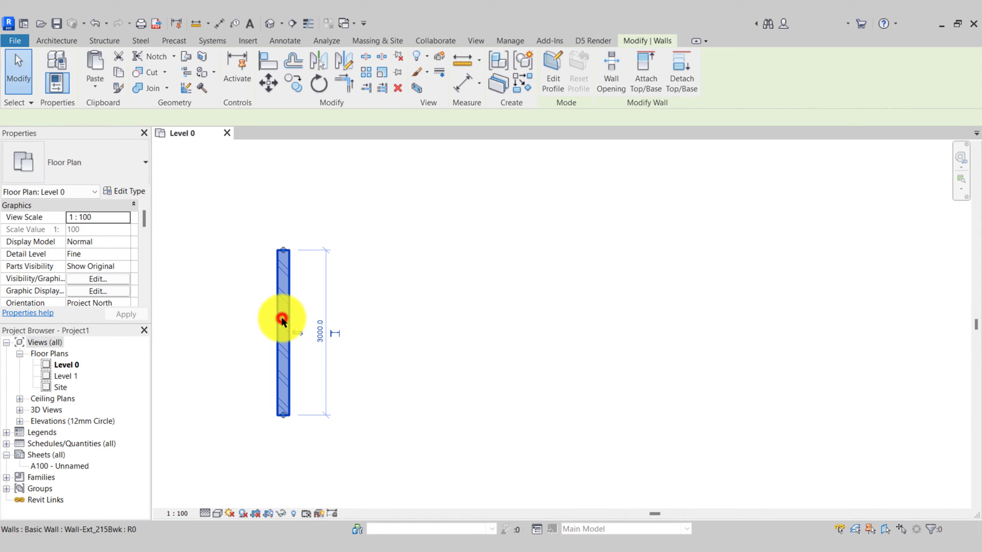
pyautogui.click(127, 191)
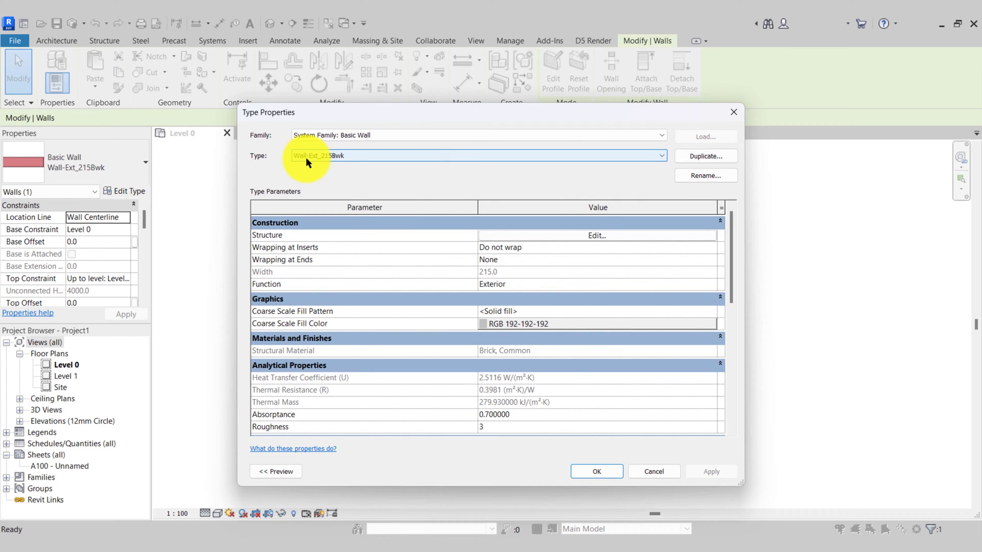
pyautogui.click(689, 158)
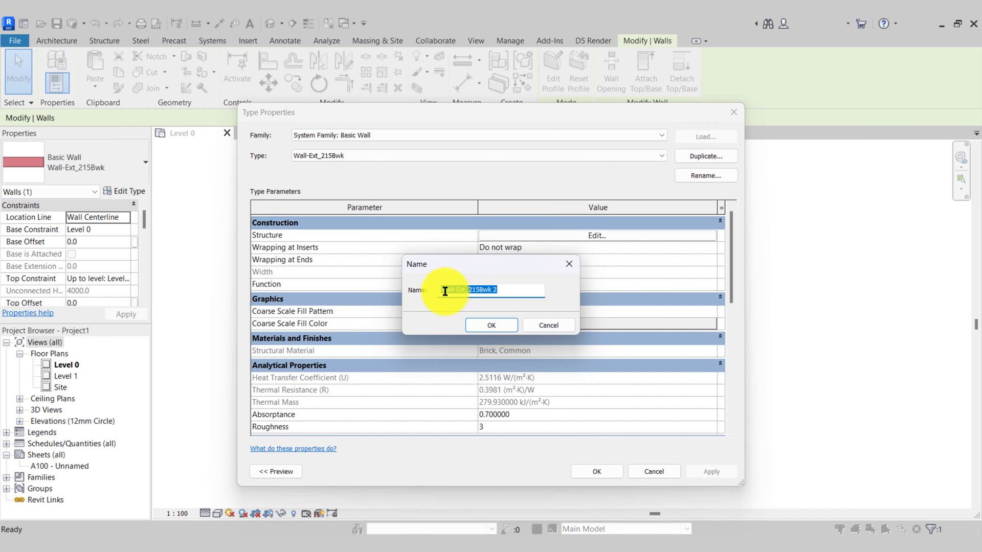
pyautogui.click(501, 290)
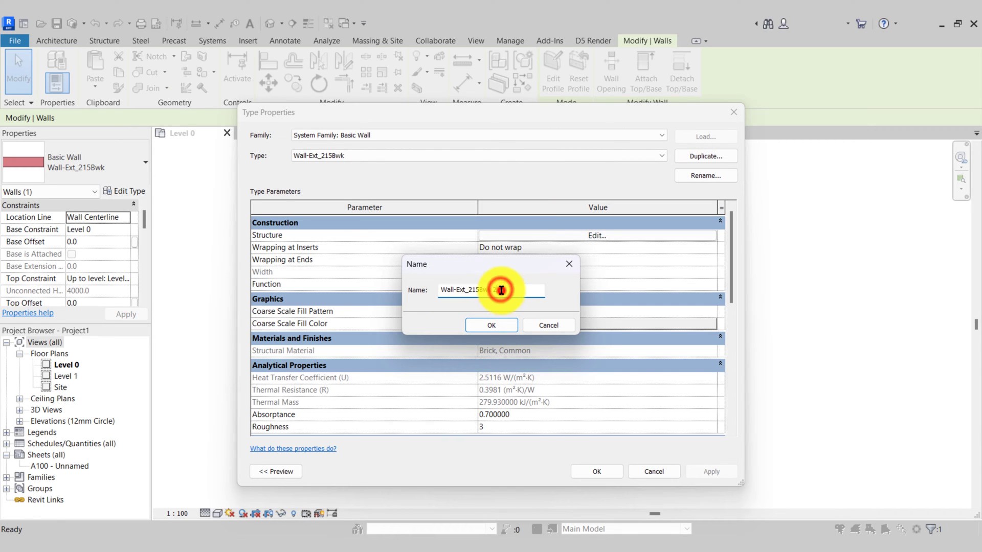
pyautogui.click(504, 291)
pyautogui.click(509, 292)
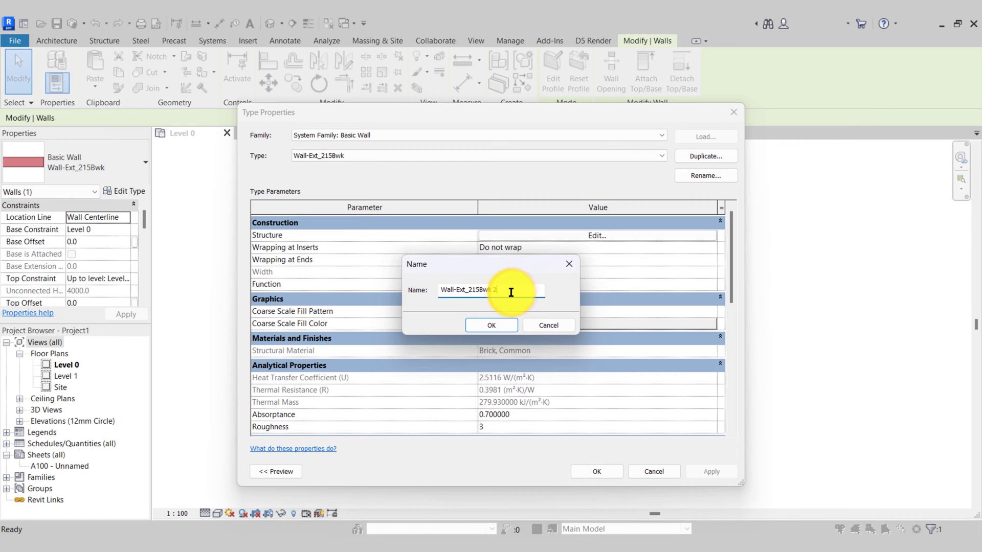
pyautogui.click(491, 325)
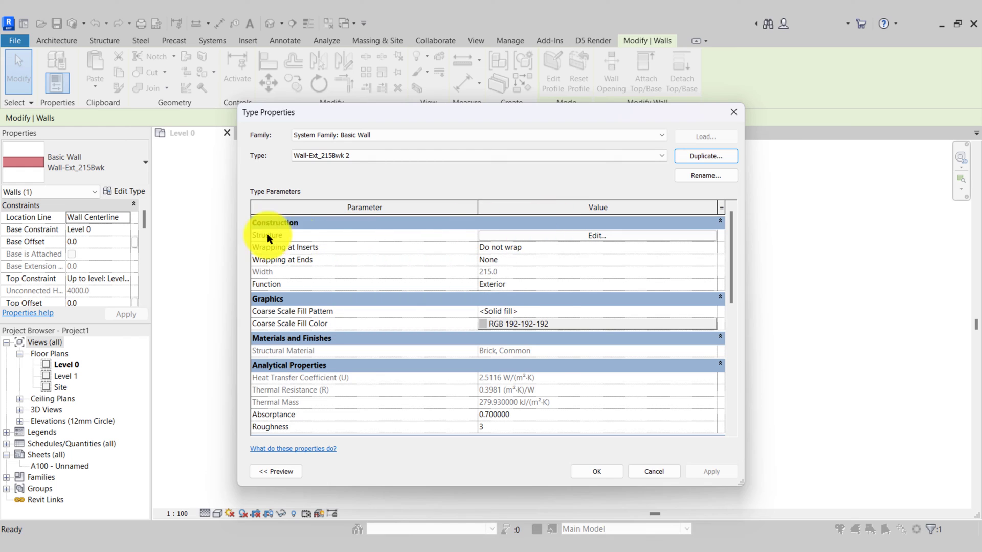
# Open the layer structure of the duplicated wall type for editing and show its floor plan preview beside the layers.
pyautogui.click(593, 233)
pyautogui.moveTo(486, 114); pyautogui.dragTo(617, 113)
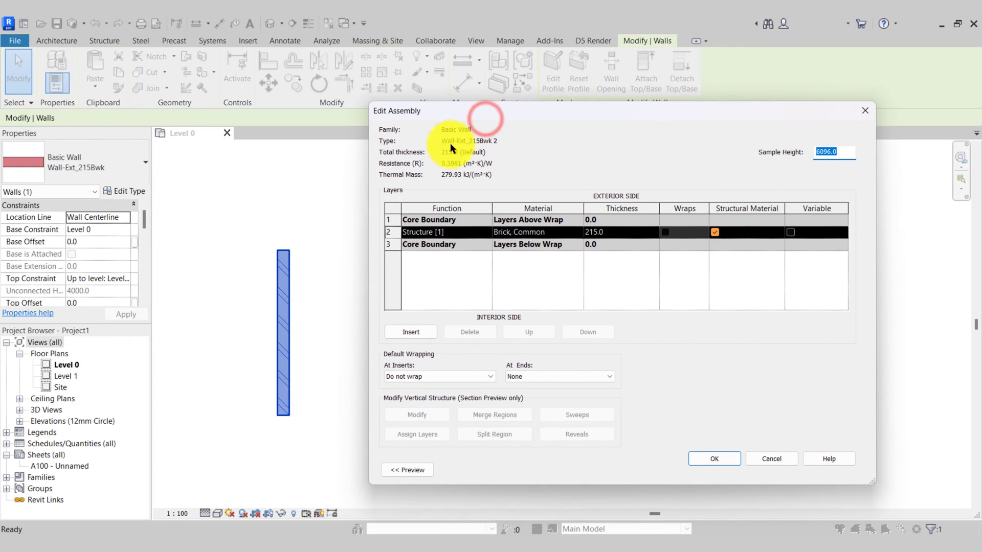
pyautogui.click(401, 472)
pyautogui.moveTo(523, 106); pyautogui.dragTo(367, 112)
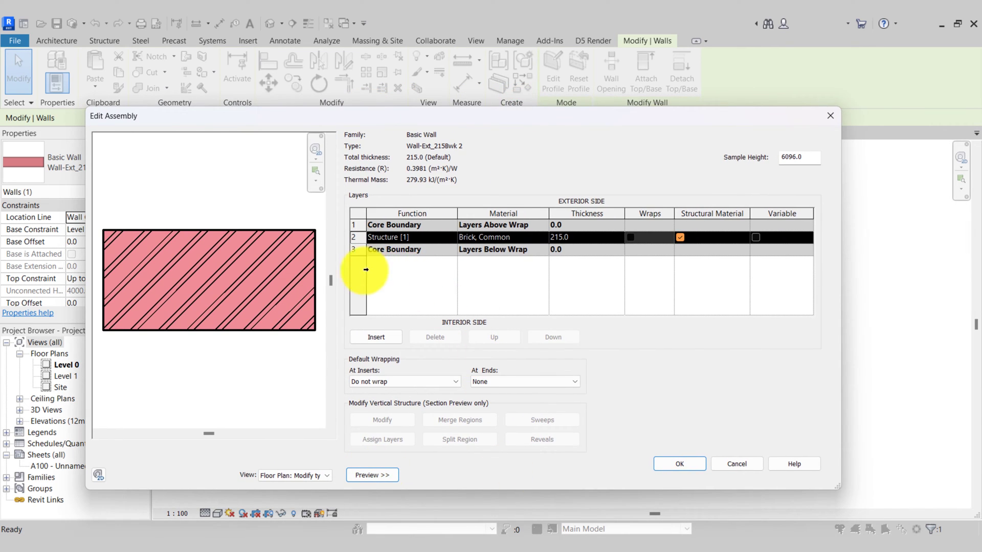
pyautogui.click(360, 227)
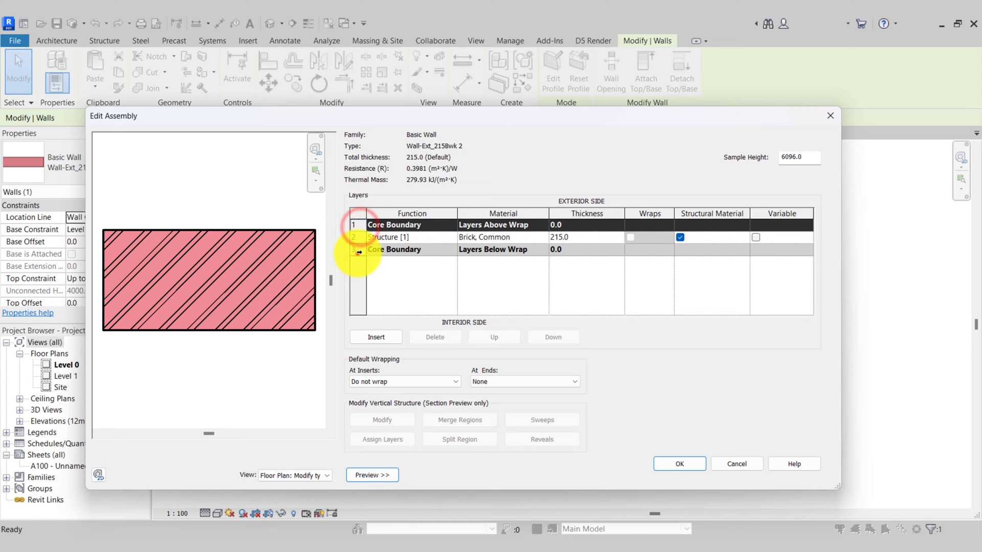
pyautogui.click(358, 250)
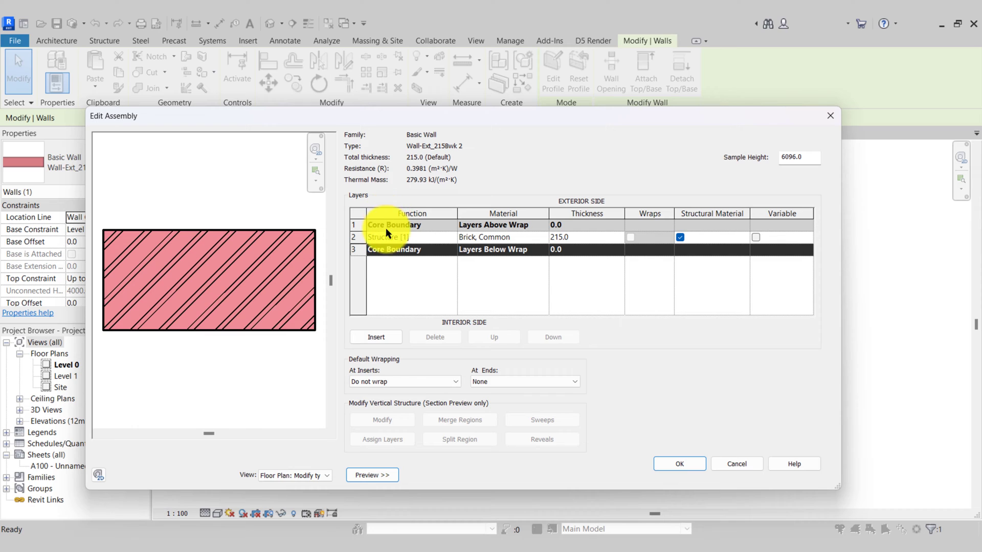
# Set the structure layer's material to Concrete Masonry Units _Low Density and its thickness to 100 mm.
pyautogui.click(364, 237)
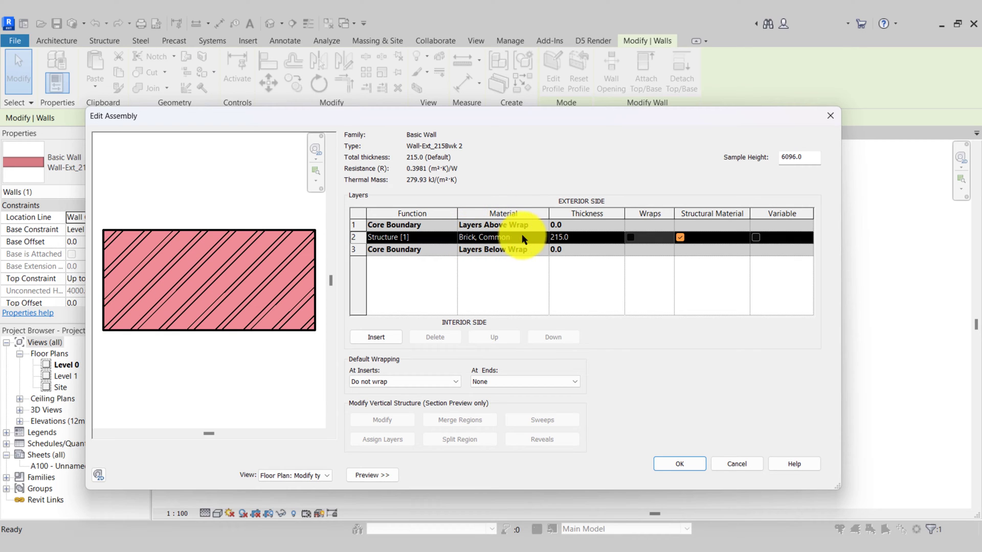
pyautogui.click(536, 238)
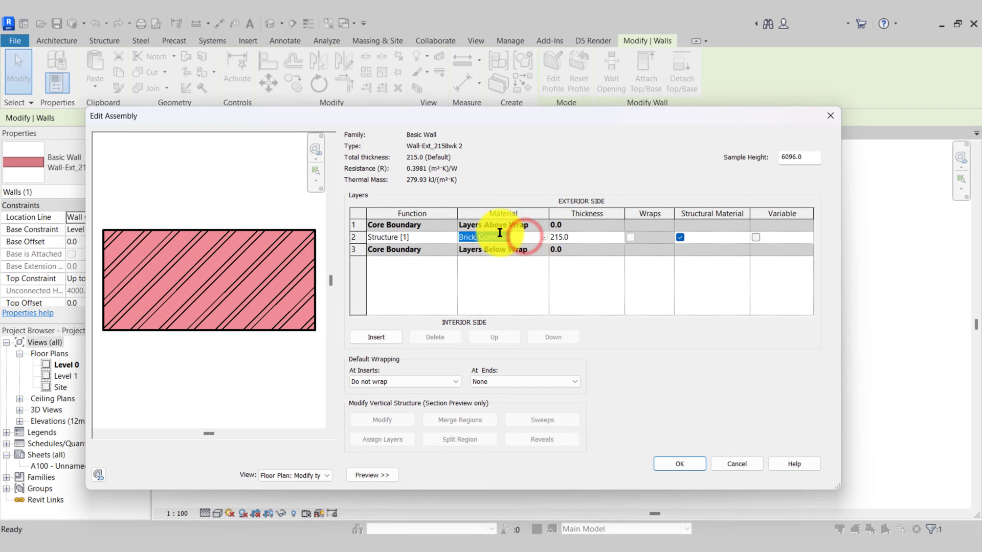
pyautogui.click(542, 235)
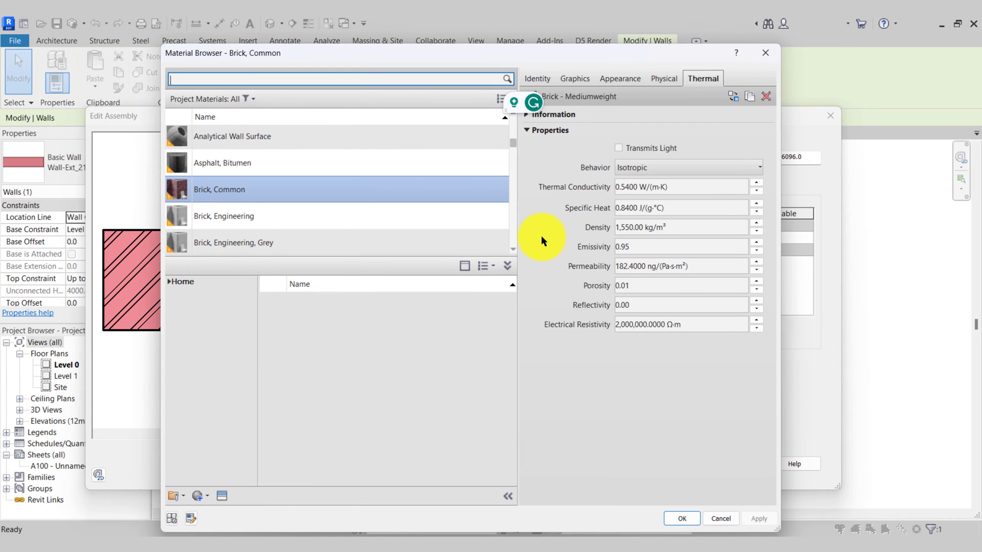
pyautogui.moveTo(514, 143); pyautogui.dragTo(514, 153)
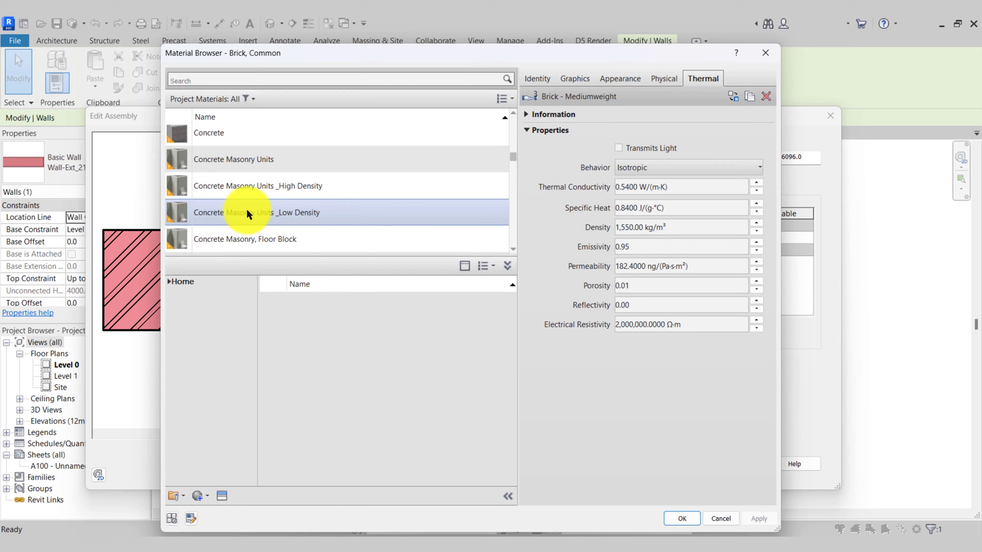
pyautogui.click(247, 214)
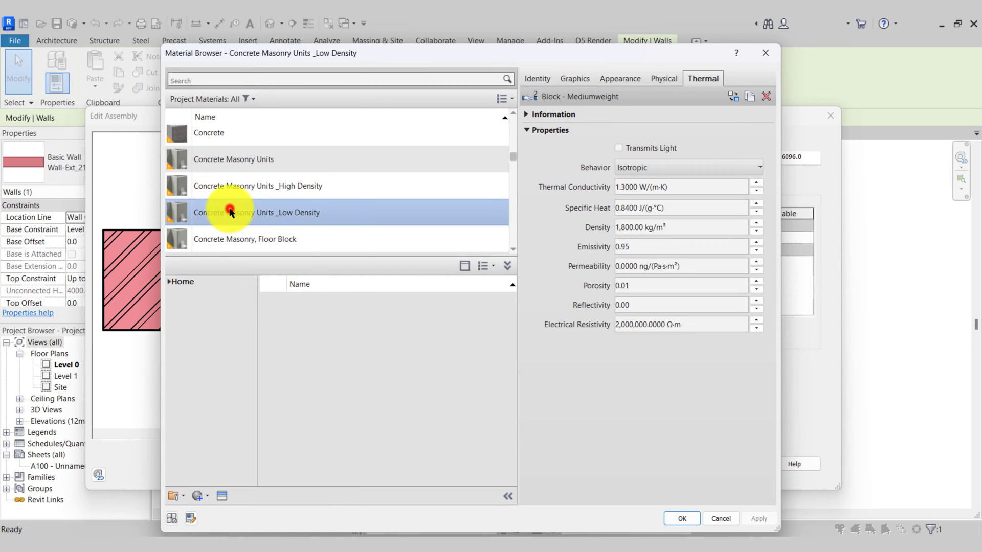
pyautogui.click(688, 517)
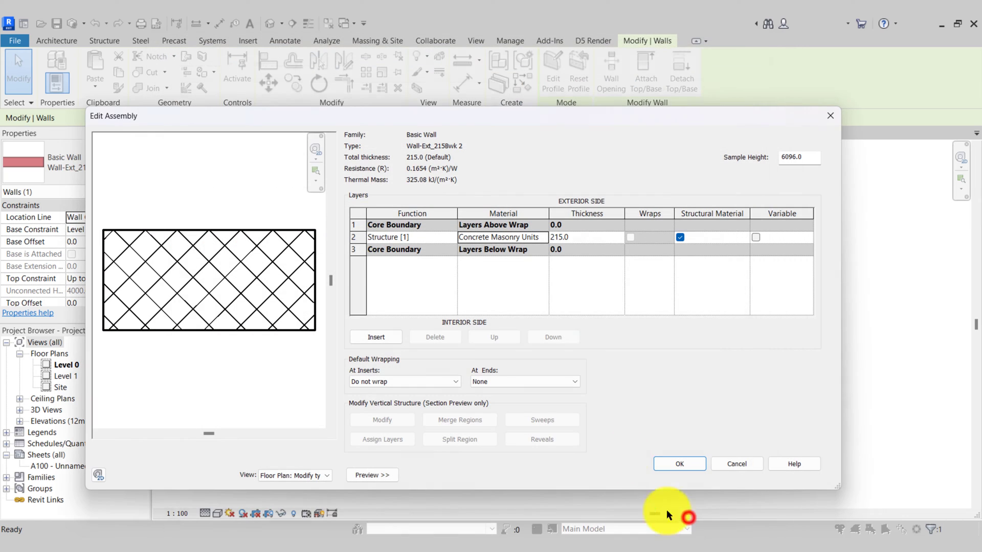
pyautogui.click(578, 237)
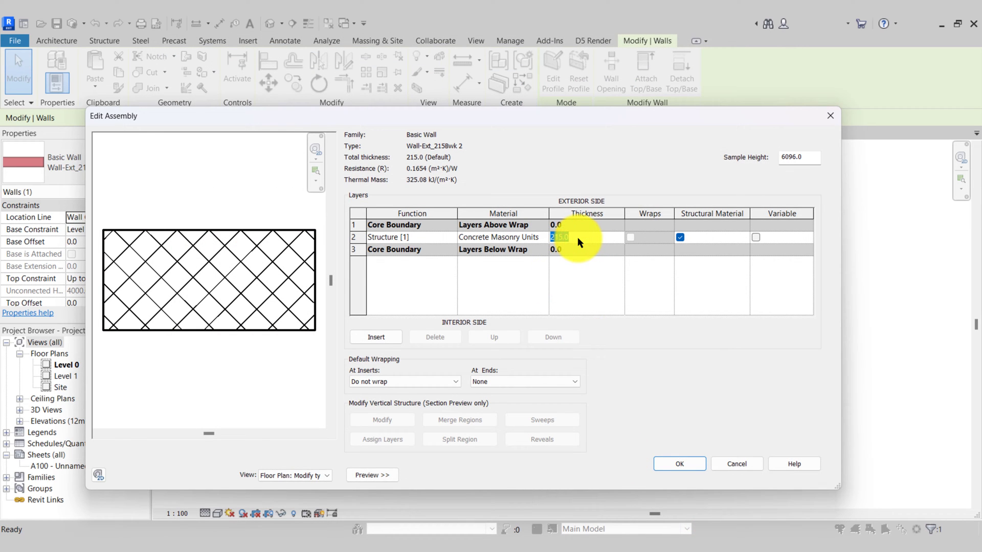
pyautogui.press('Tab')
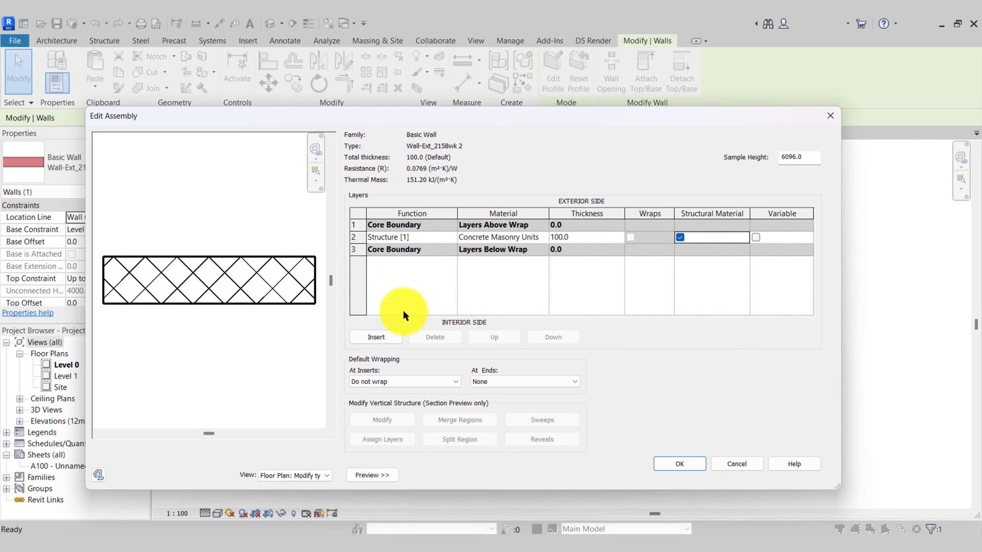
# Insert a new layer and move it below the lower core boundary, on the interior side of the wall.
pyautogui.click(357, 250)
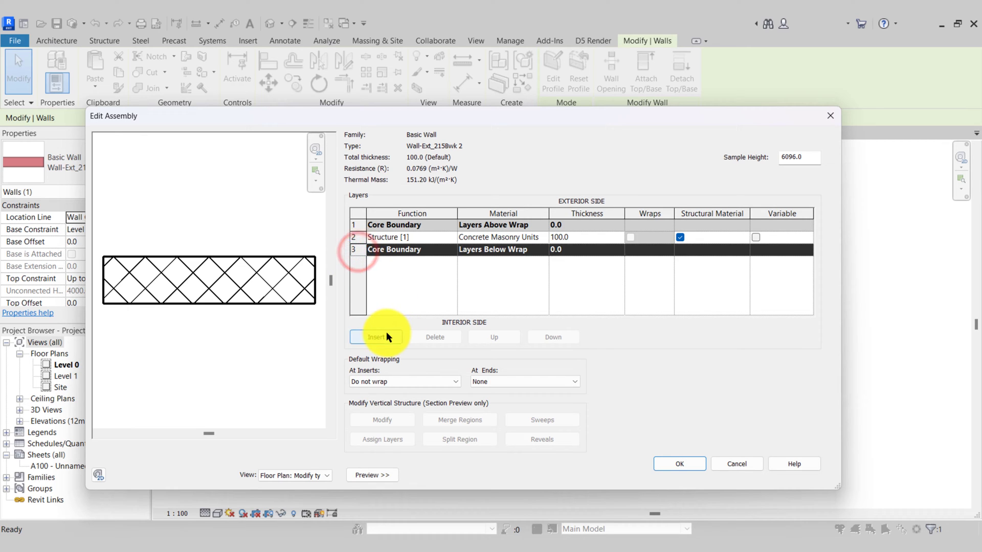
pyautogui.click(386, 335)
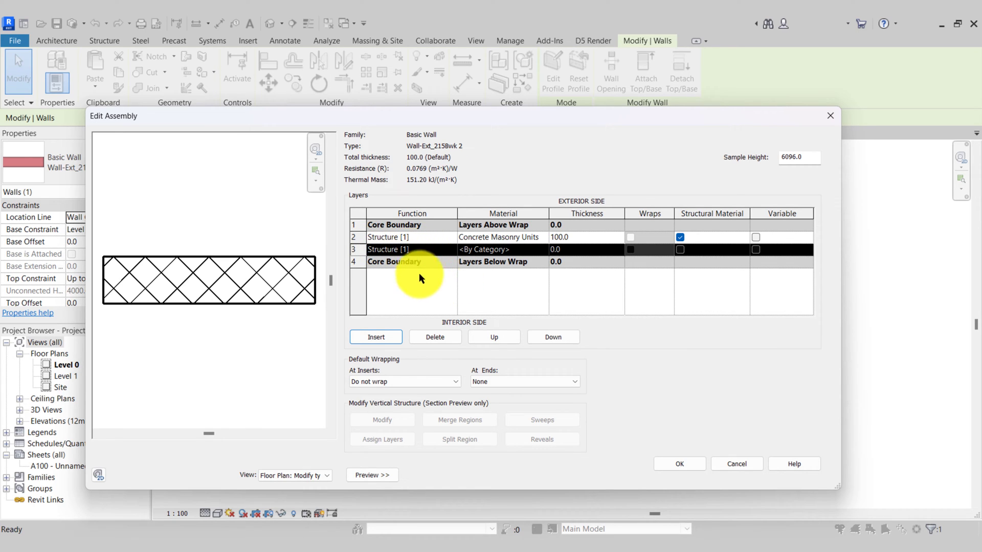
pyautogui.click(549, 337)
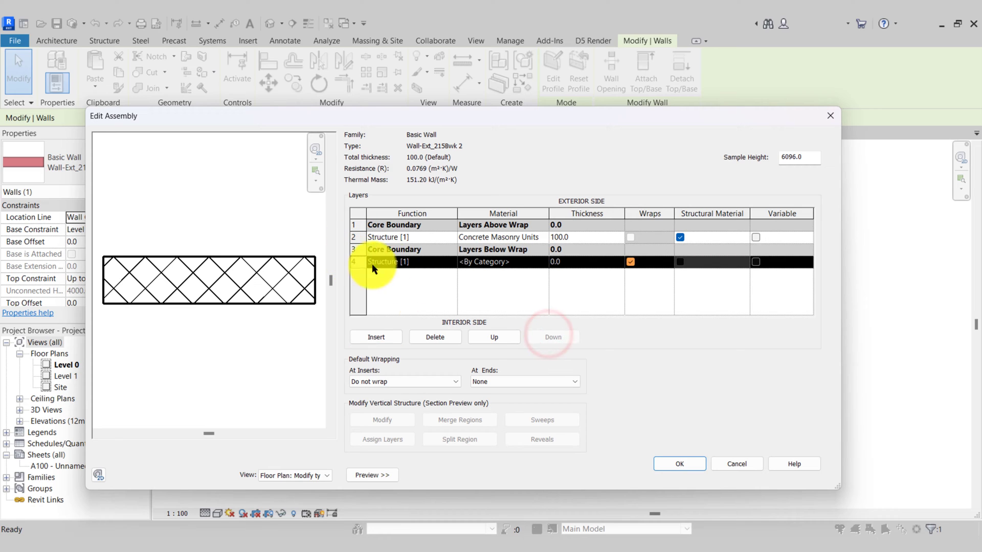
# Try the Substrate, Thermal/Air Layer, Finish 1, Finish 2 and Membrane Layer functions on the new interior layer.
pyautogui.click(446, 262)
pyautogui.click(451, 263)
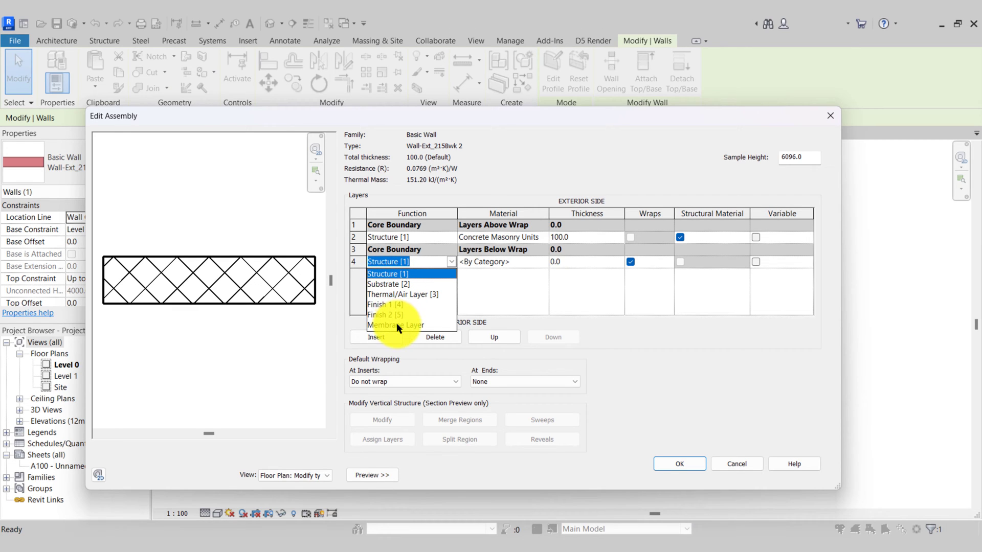
pyautogui.click(417, 284)
pyautogui.click(452, 262)
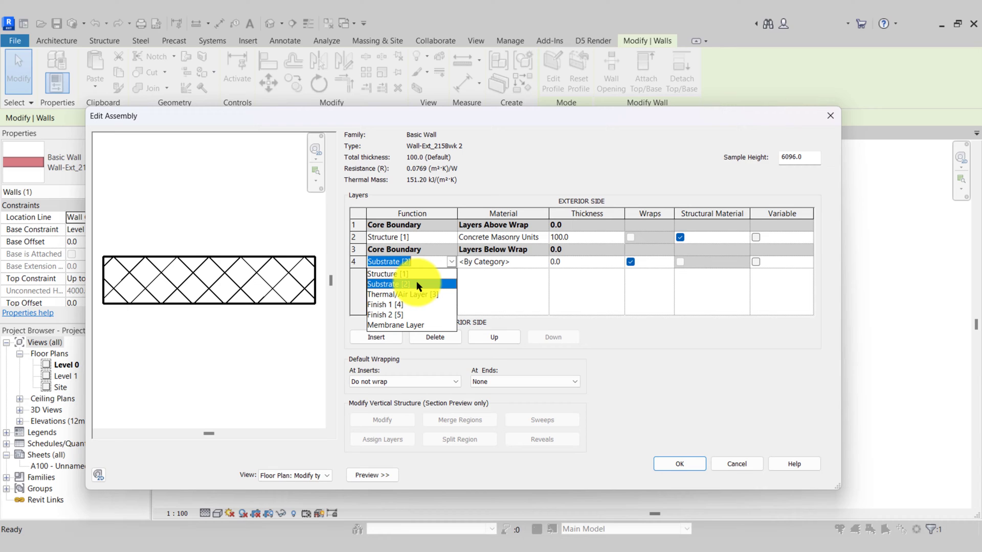
pyautogui.click(419, 294)
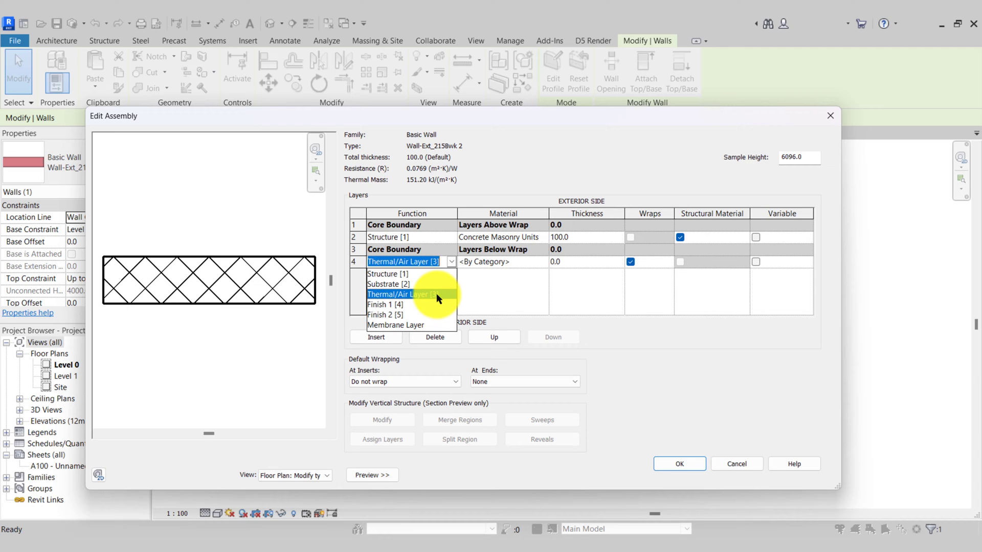
pyautogui.click(416, 304)
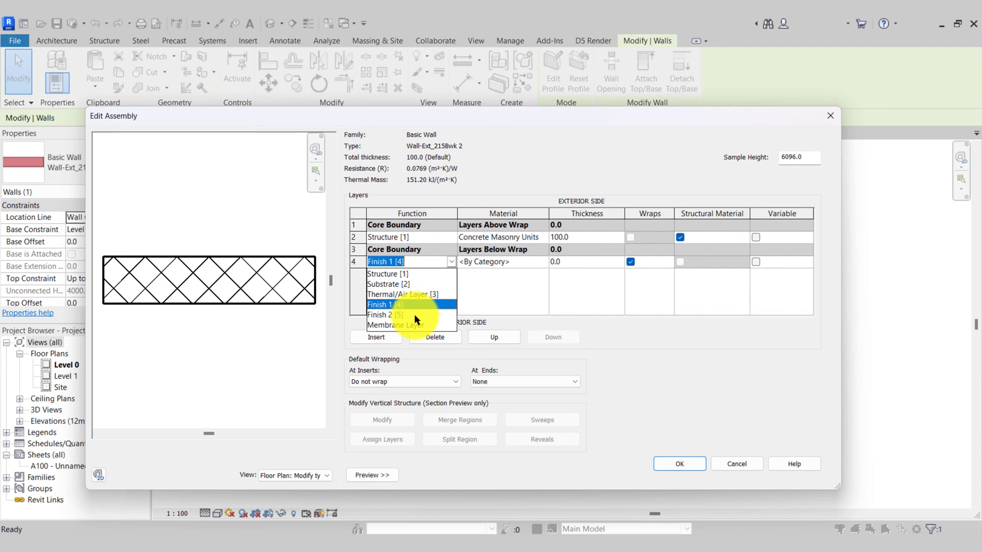
pyautogui.click(415, 314)
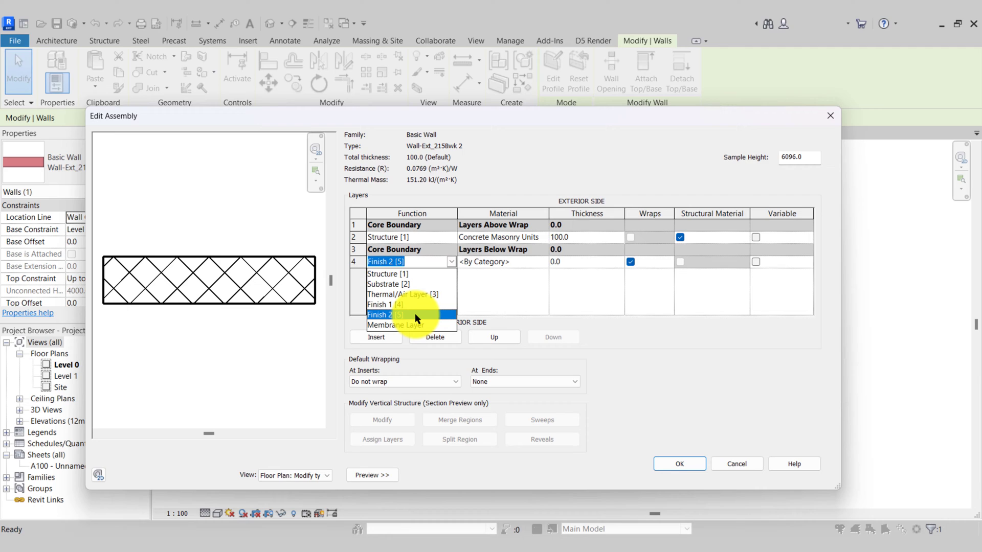
pyautogui.click(433, 325)
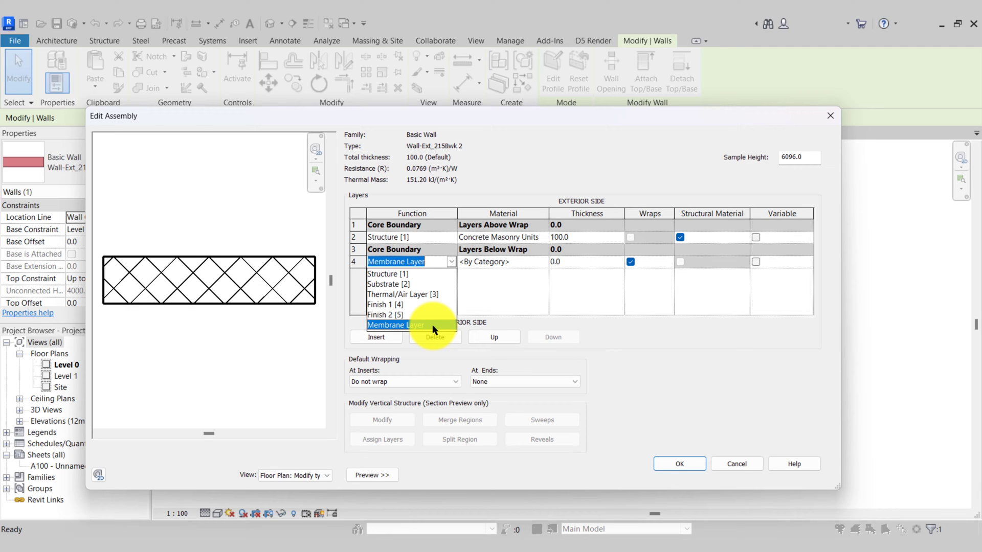
pyautogui.click(432, 325)
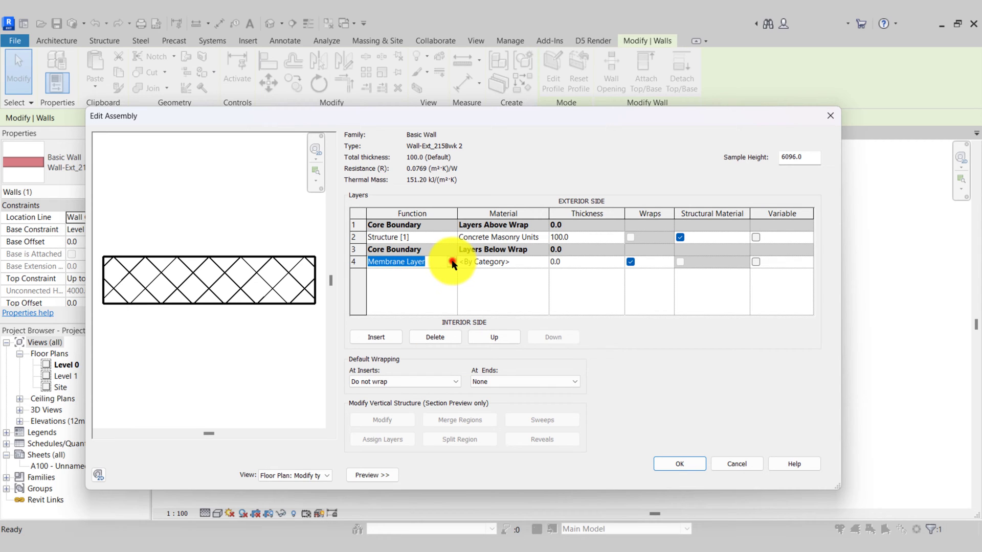
# Define the interior layer as Finish 2 [5] in Gypsum Wall Board with a thickness of 12.5 mm.
pyautogui.click(452, 261)
pyautogui.click(384, 315)
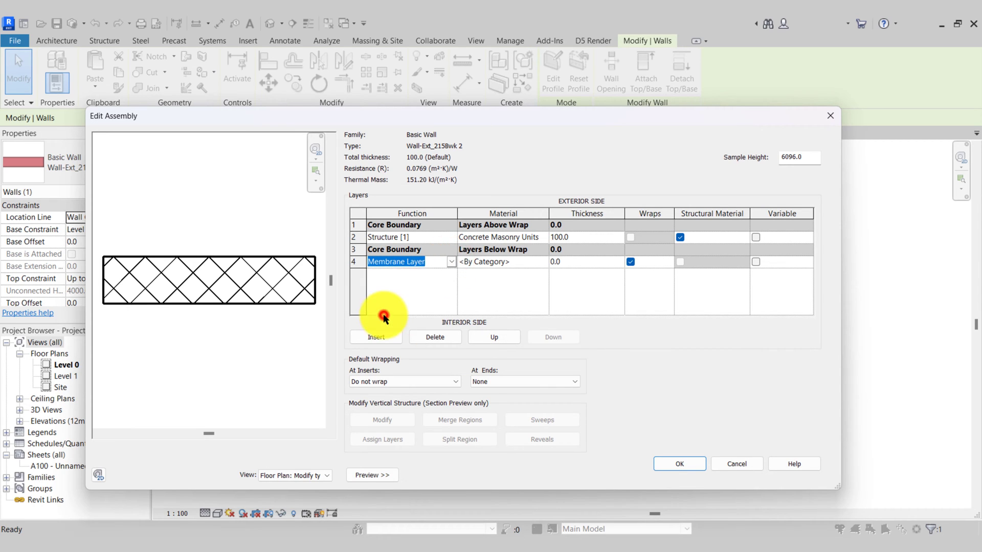
pyautogui.click(520, 261)
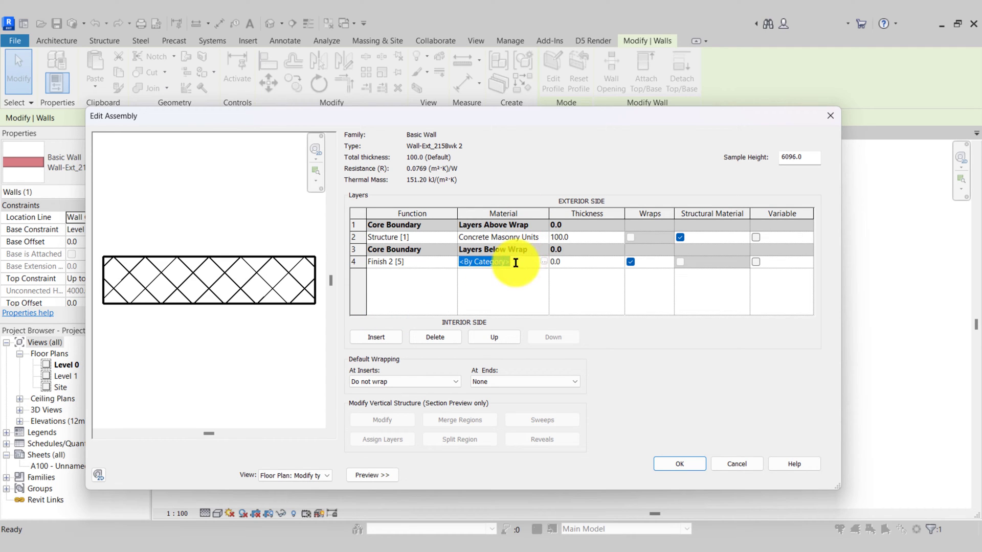
pyautogui.click(543, 261)
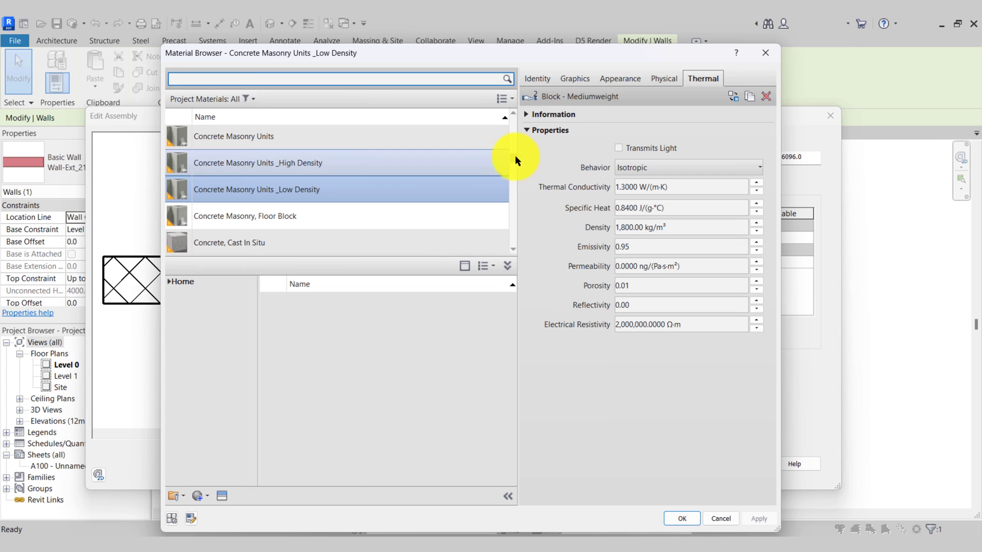
pyautogui.moveTo(513, 158); pyautogui.dragTo(511, 192)
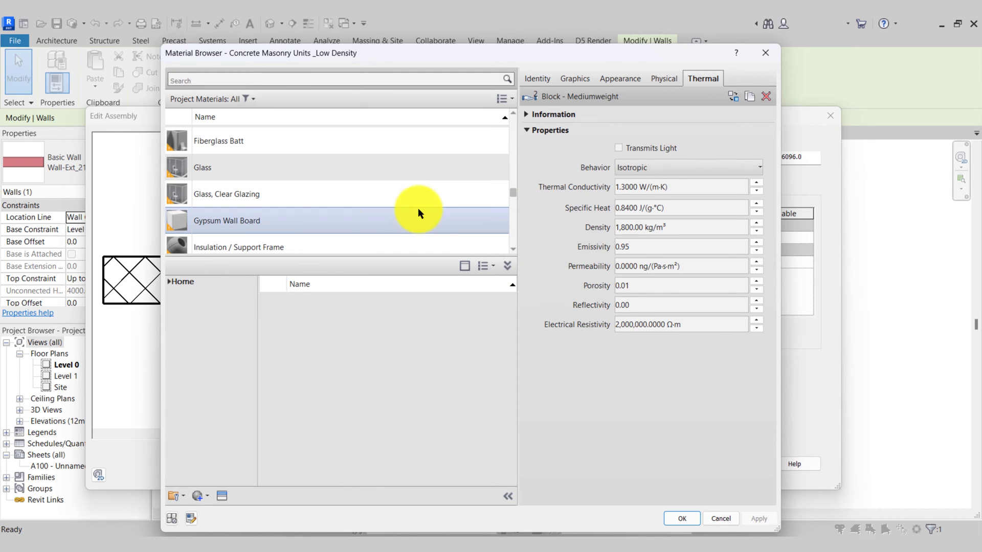
pyautogui.click(281, 219)
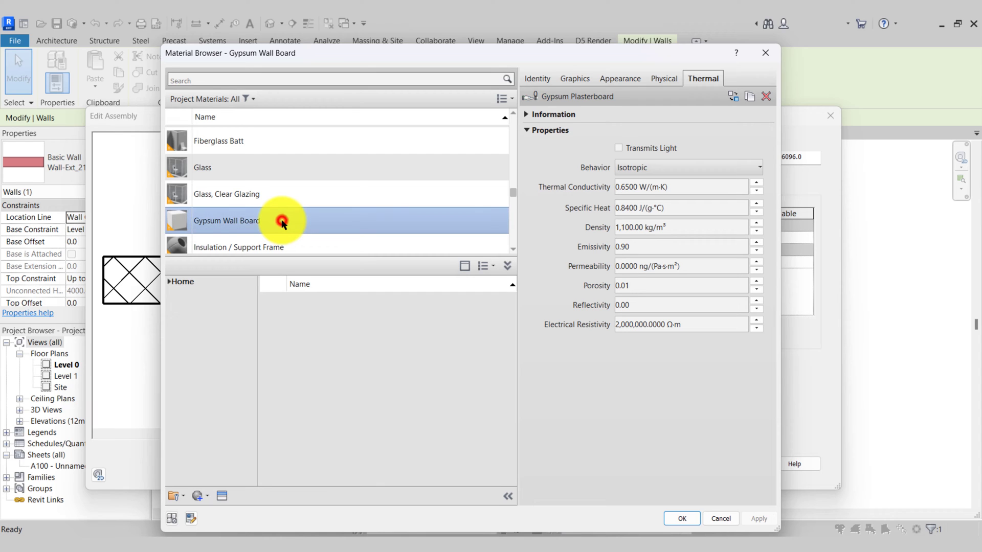
pyautogui.click(687, 517)
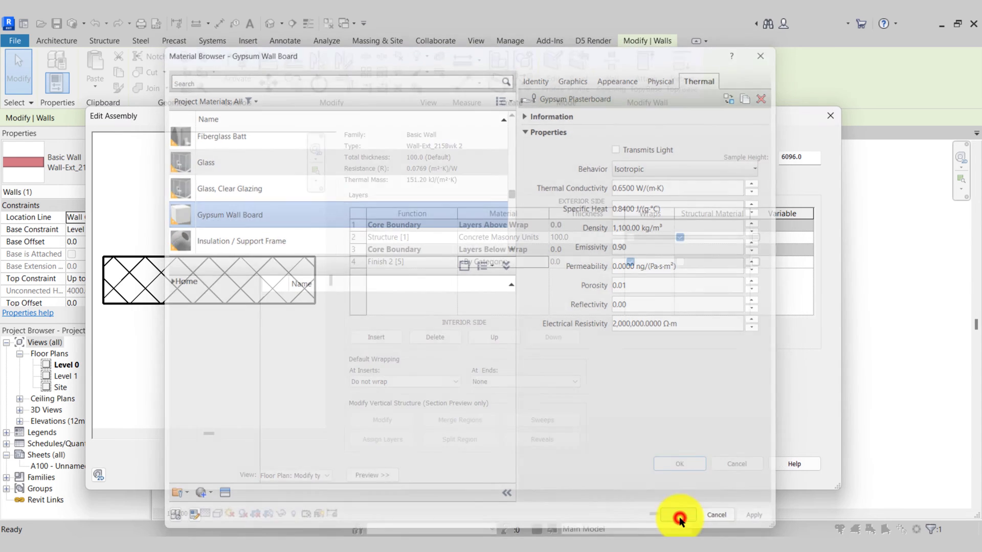
pyautogui.click(586, 262)
pyautogui.write('12.5')
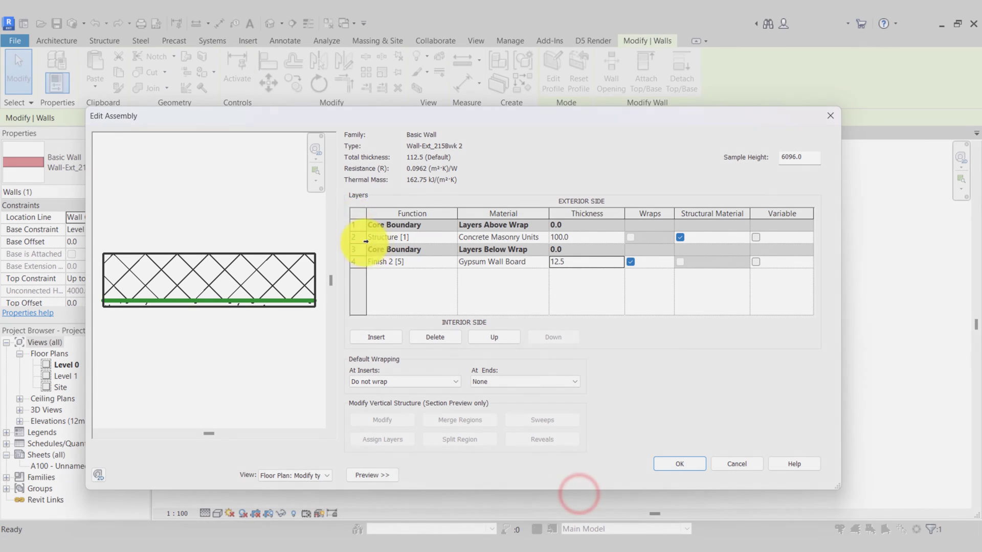
# Insert a layer outside the upper core boundary, on the exterior side, with the function Thermal/Air Layer [3].
pyautogui.click(352, 225)
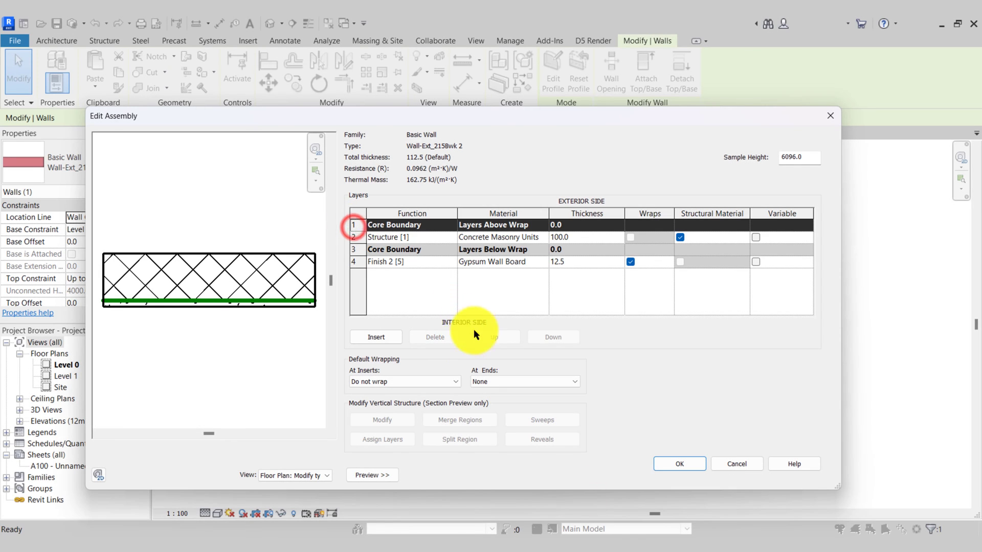
pyautogui.click(373, 337)
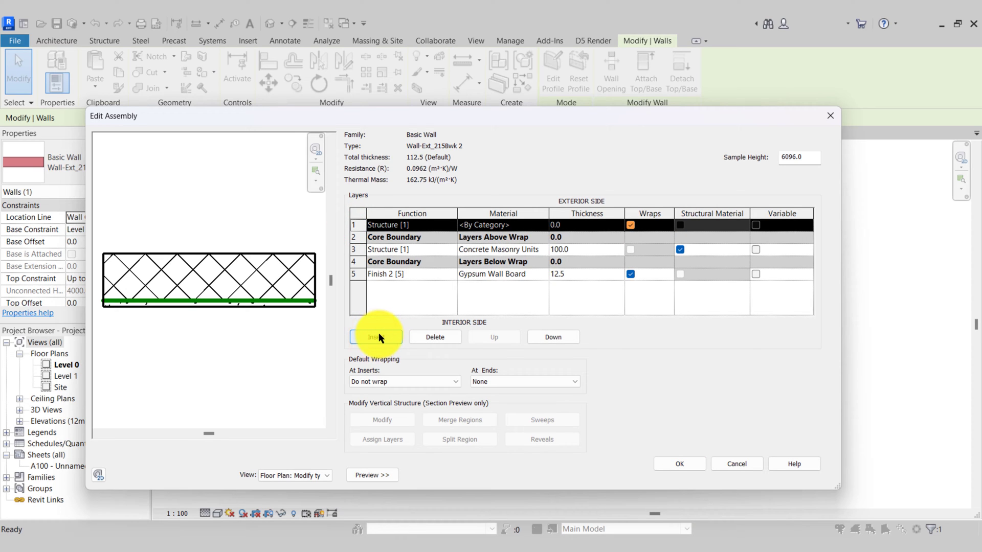
pyautogui.click(450, 225)
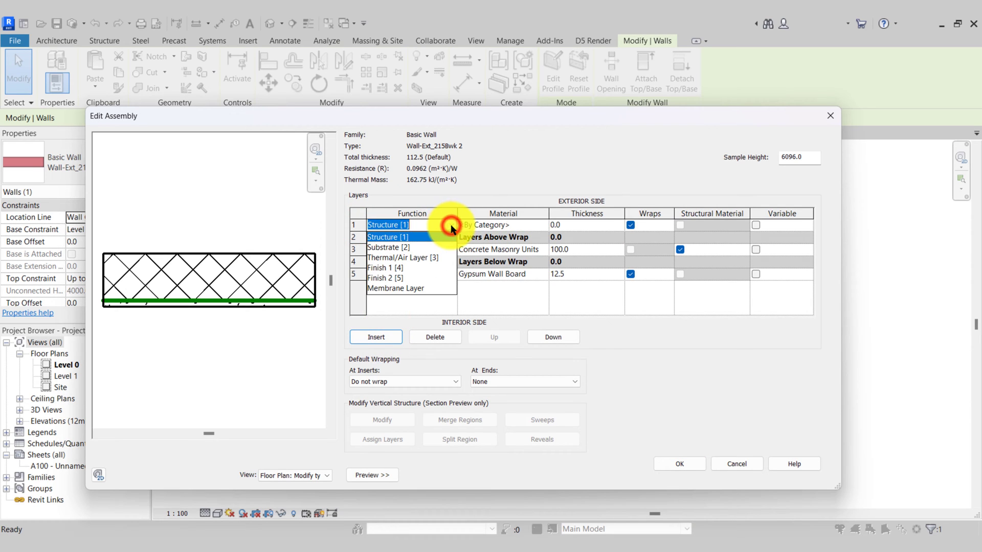
pyautogui.click(388, 257)
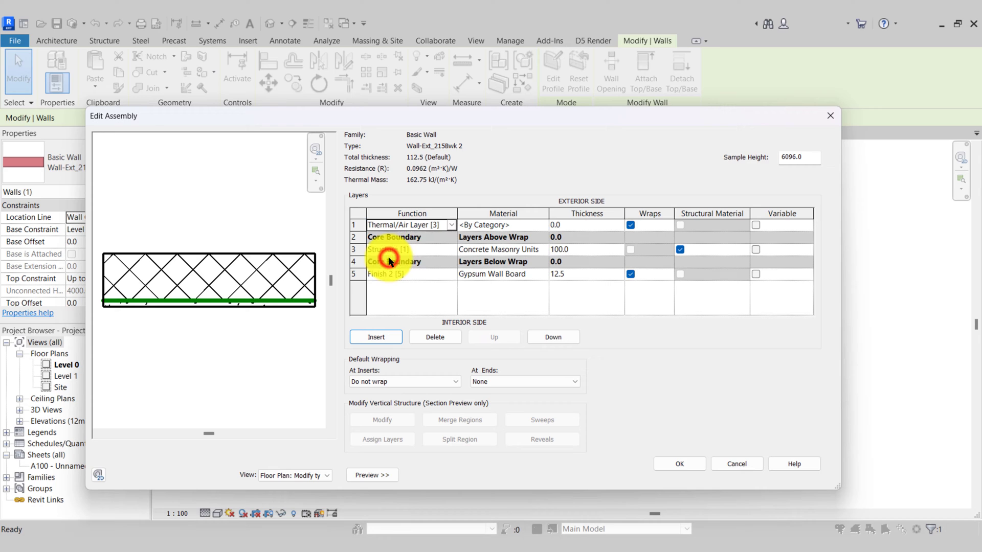
# Assign the Rigid insulation material to the exterior Thermal/Air Layer.
pyautogui.click(524, 225)
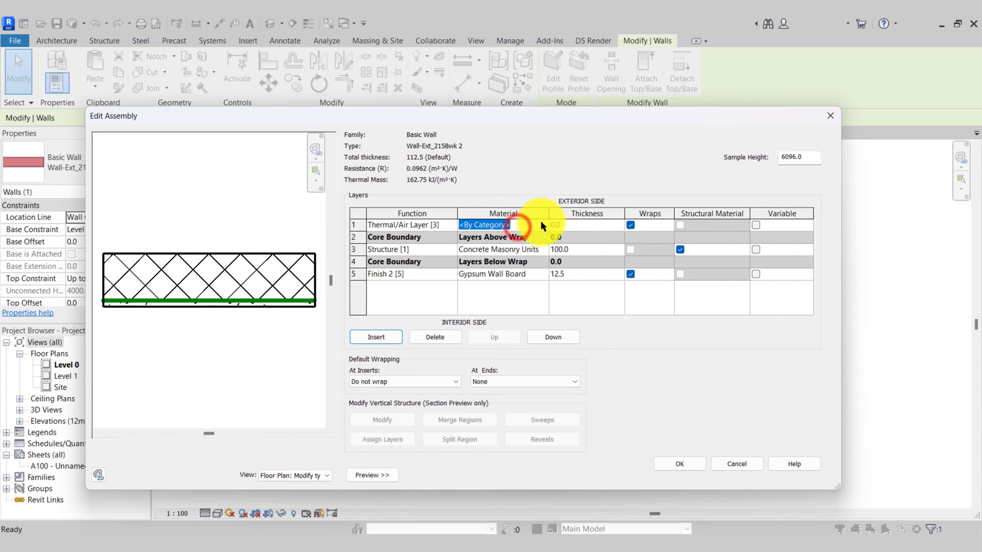
pyautogui.click(542, 225)
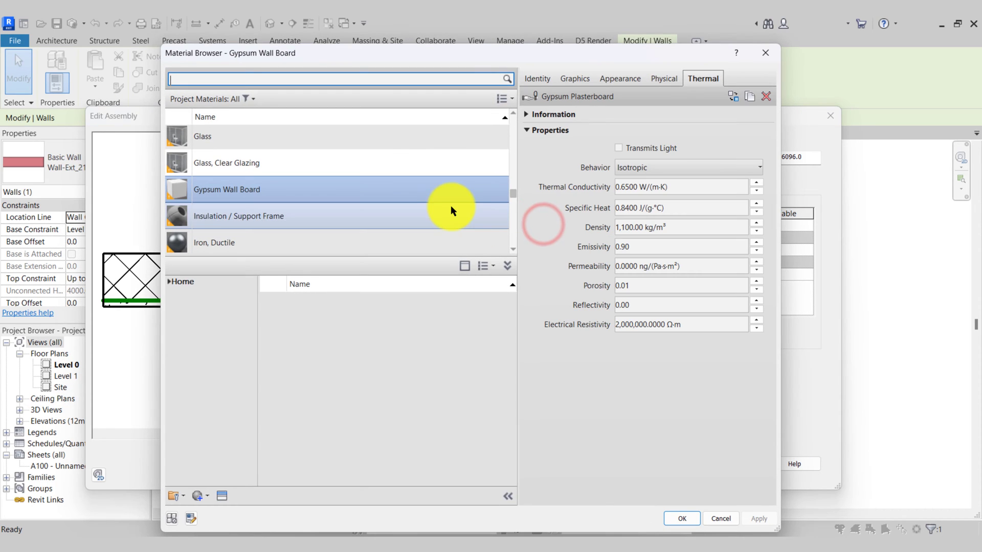
pyautogui.moveTo(511, 192); pyautogui.dragTo(511, 217)
pyautogui.click(269, 176)
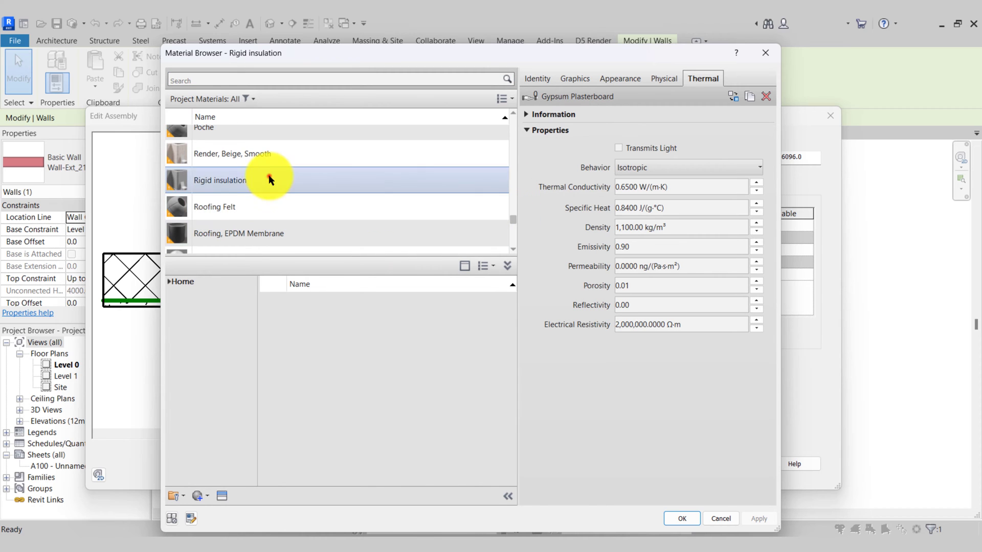
pyautogui.click(680, 519)
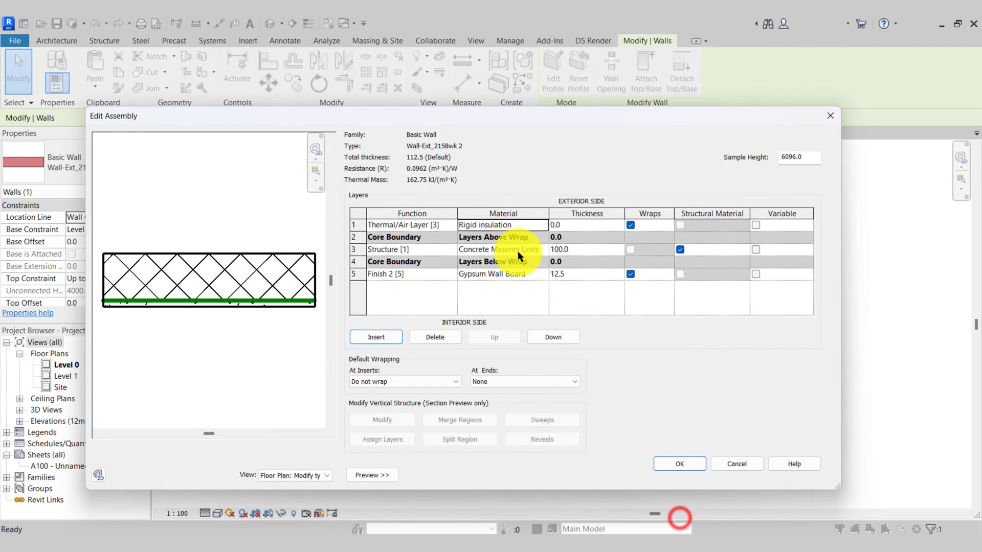
# Set the thickness of the exterior Rigid insulation layer to 50 mm.
pyautogui.click(573, 227)
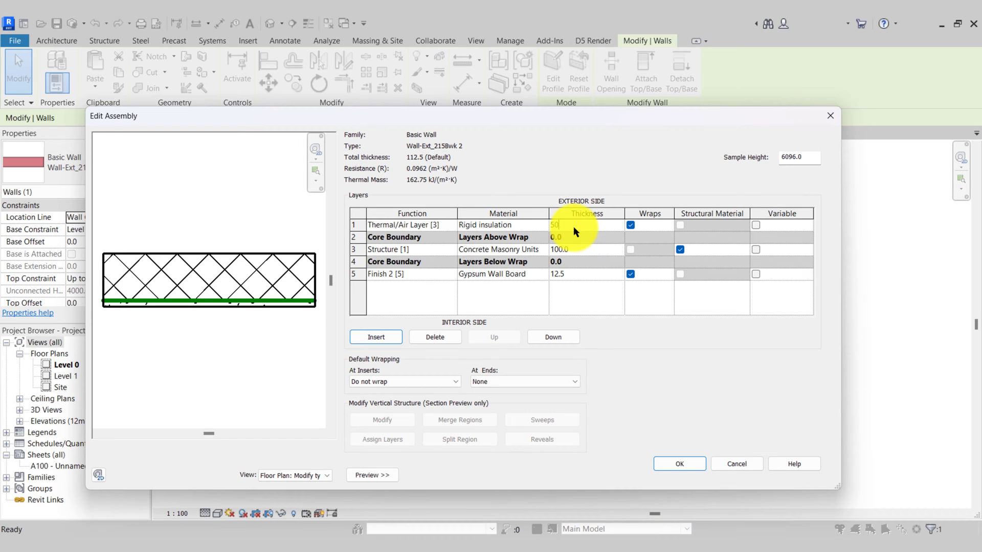
pyautogui.write('50')
pyautogui.press('Tab')
# Insert a layer on the exterior side of the rigid insulation with the function Thermal/Air Layer [3].
pyautogui.click(353, 225)
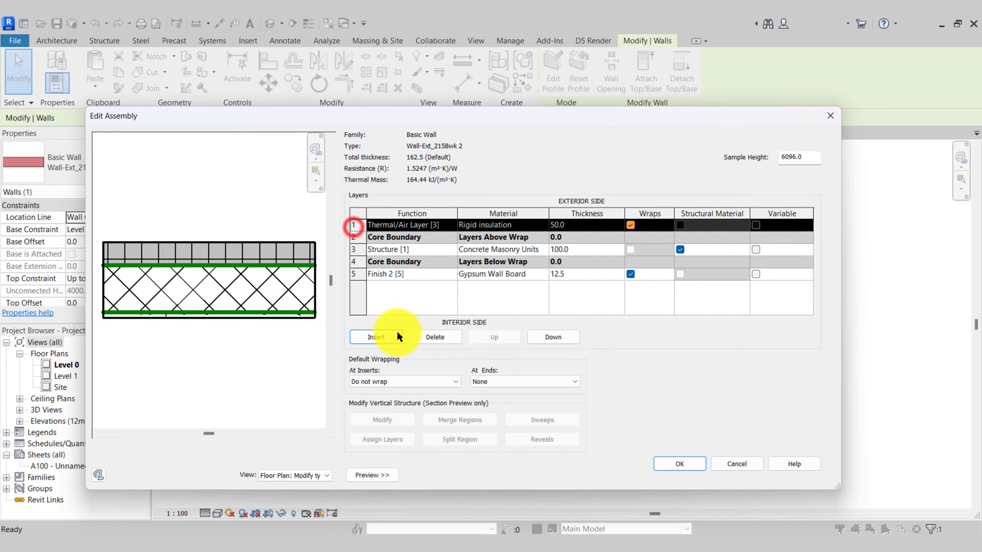
pyautogui.click(397, 337)
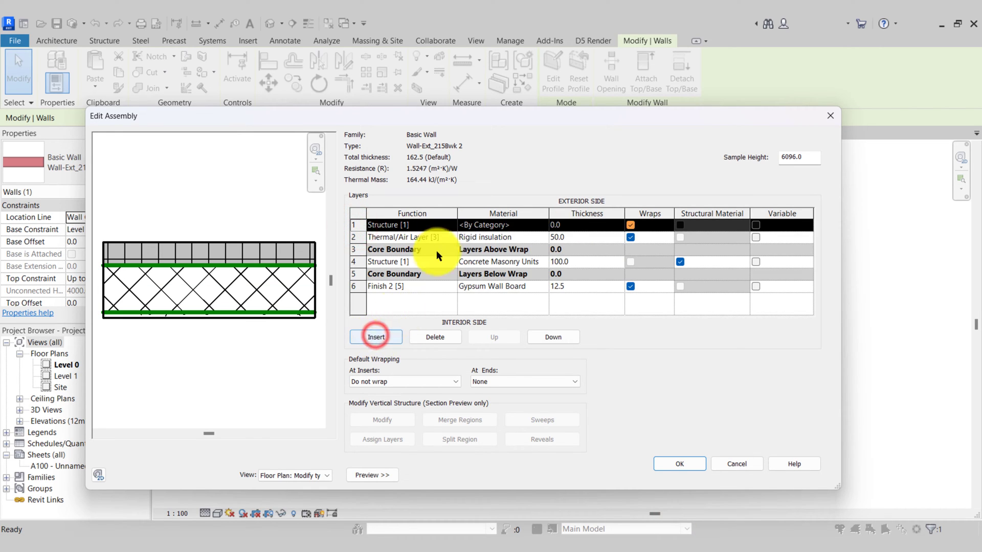
pyautogui.click(448, 226)
pyautogui.click(405, 256)
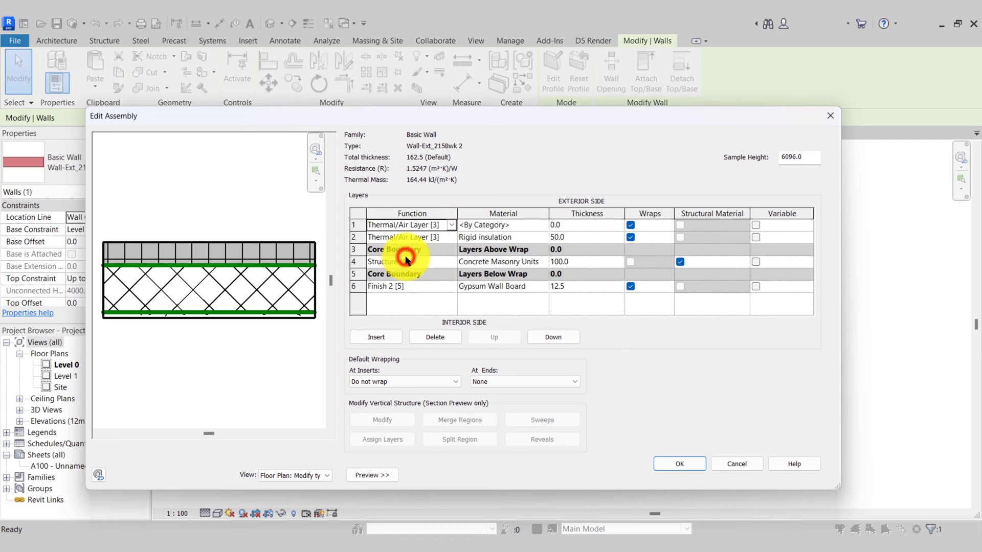
# Assign the Air material to the new outermost Thermal/Air Layer and set its thickness to 50 mm.
pyautogui.click(504, 225)
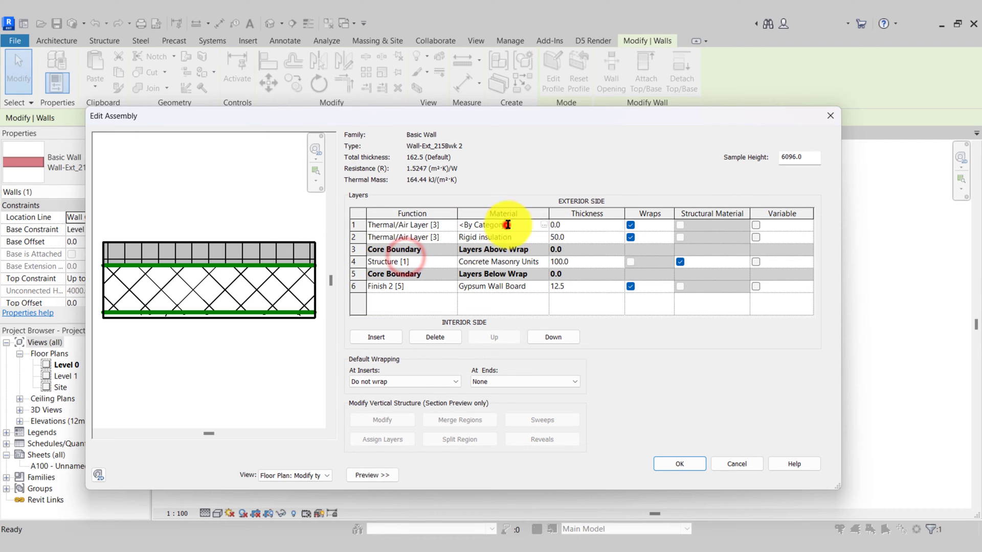
pyautogui.click(543, 225)
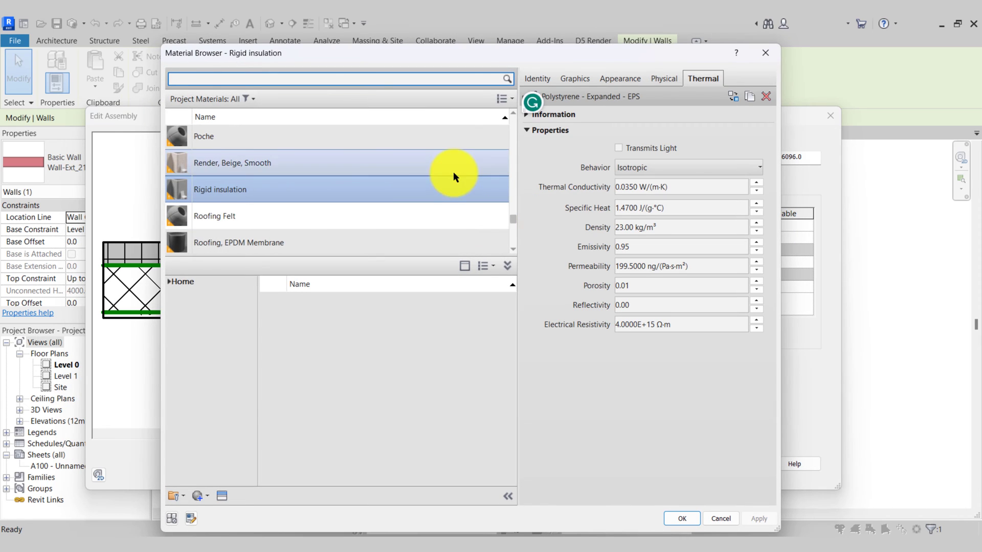
pyautogui.moveTo(509, 217); pyautogui.dragTo(508, 109)
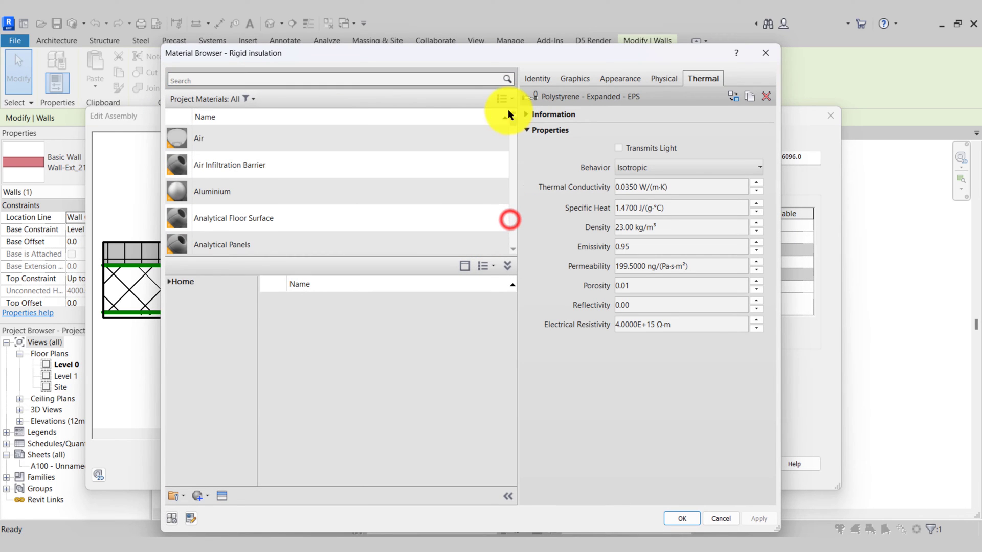
pyautogui.click(204, 139)
pyautogui.click(678, 518)
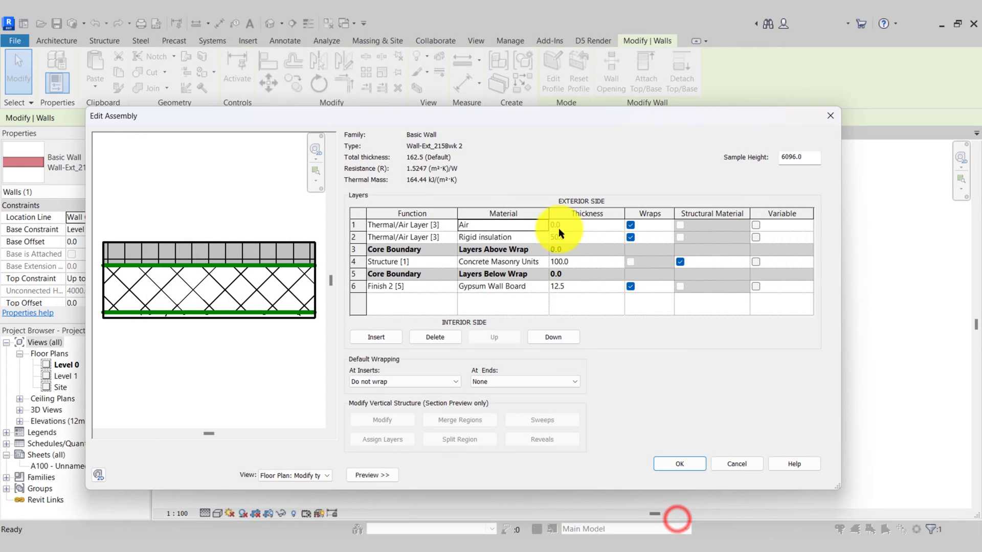
pyautogui.click(567, 225)
pyautogui.write('50')
pyautogui.press('Tab')
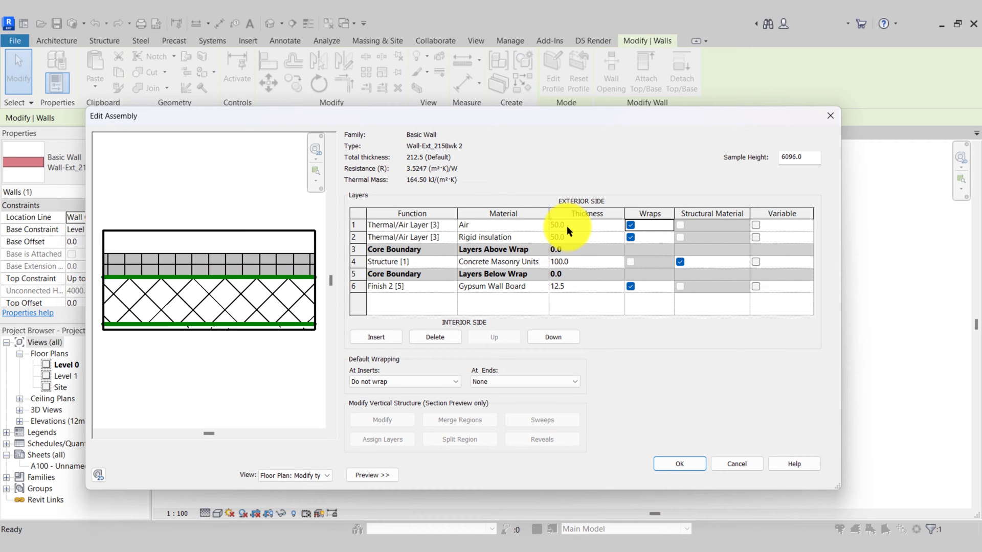
# Insert a layer on the exterior side of the air layer with the function Finish 1 [4].
pyautogui.click(358, 225)
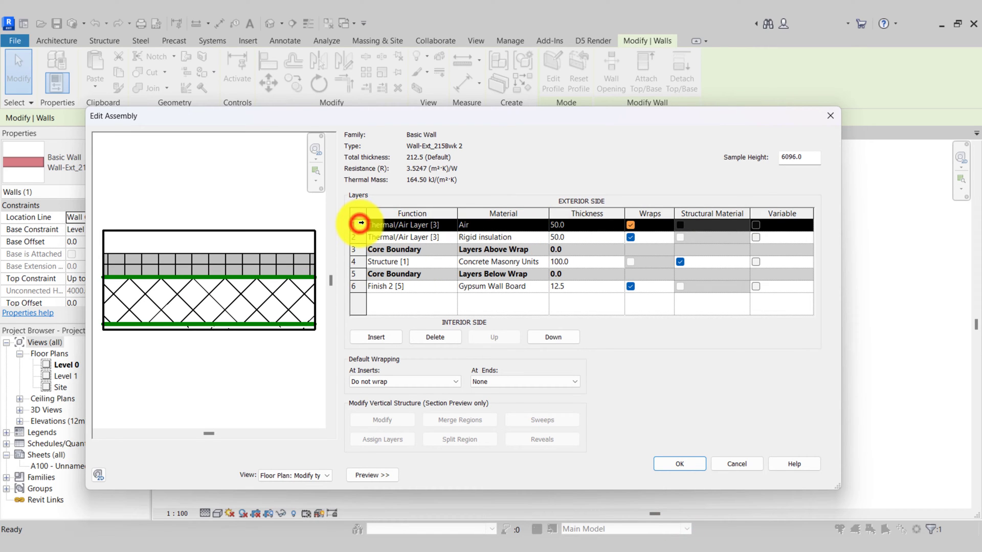
pyautogui.click(375, 338)
pyautogui.click(448, 225)
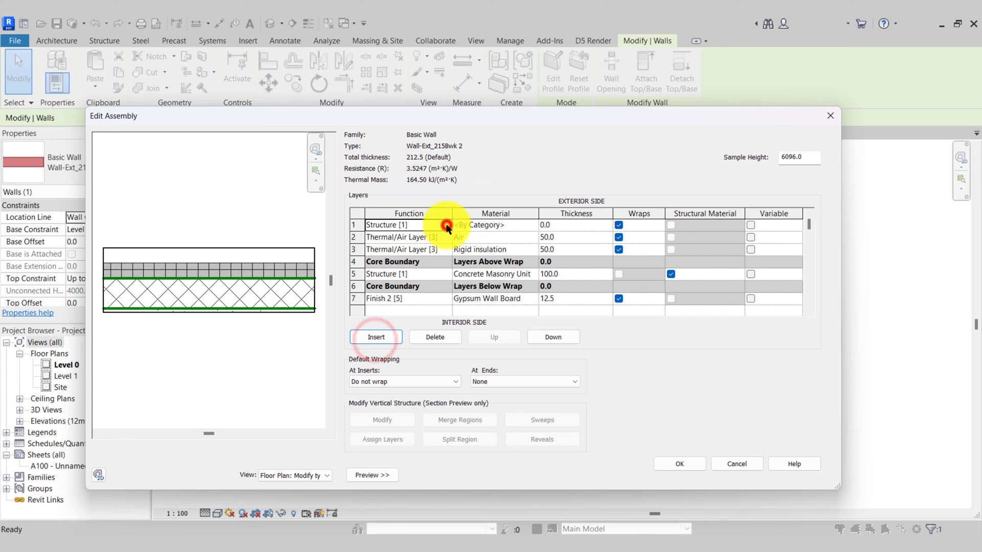
pyautogui.click(446, 225)
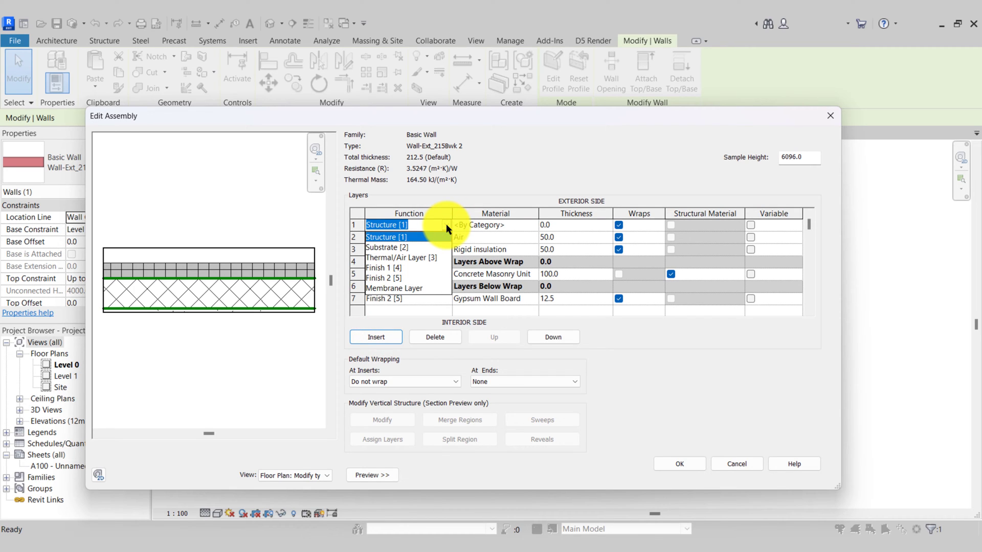
pyautogui.click(381, 267)
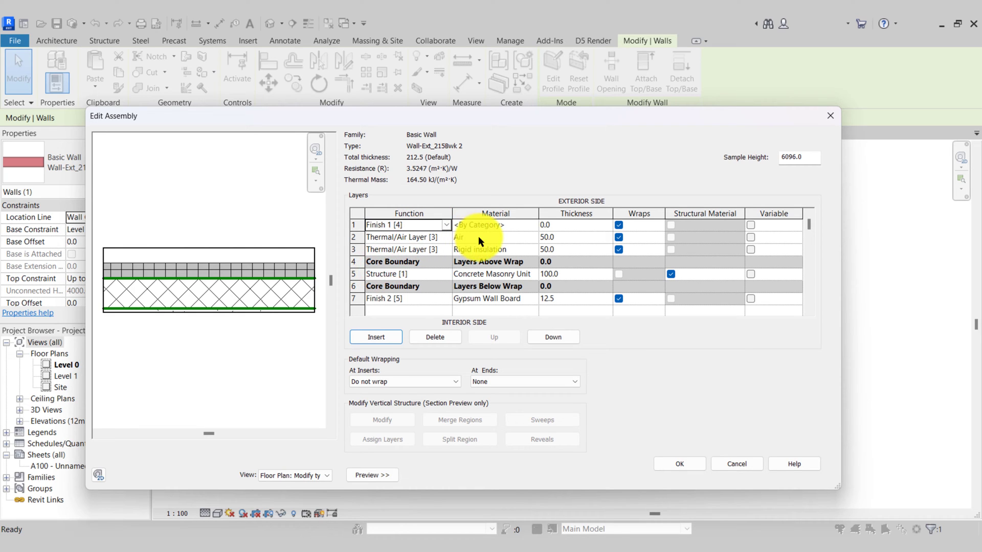
# Assign Concrete Masonry Units _Low Density to the exterior Finish 1 layer and set its thickness to 100 mm.
pyautogui.click(526, 221)
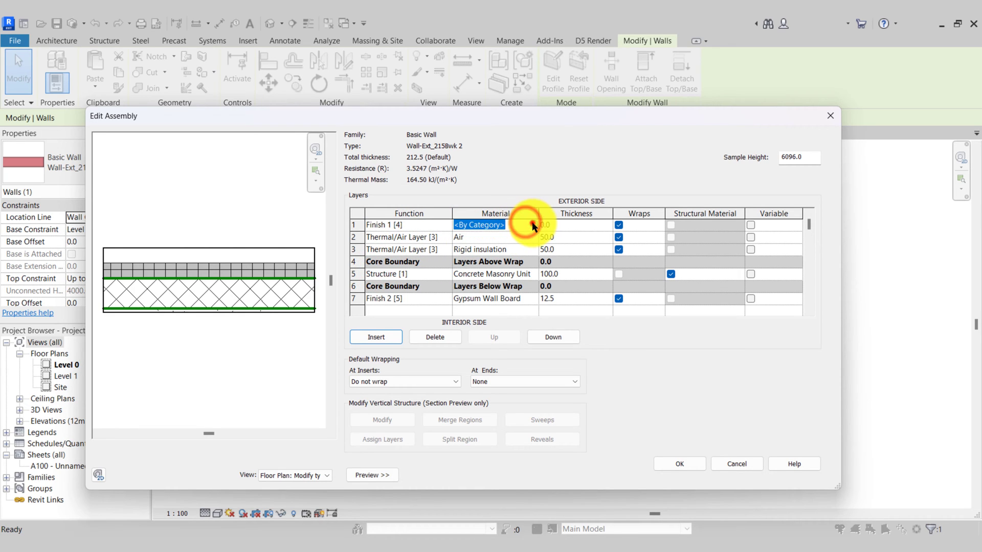
pyautogui.click(534, 224)
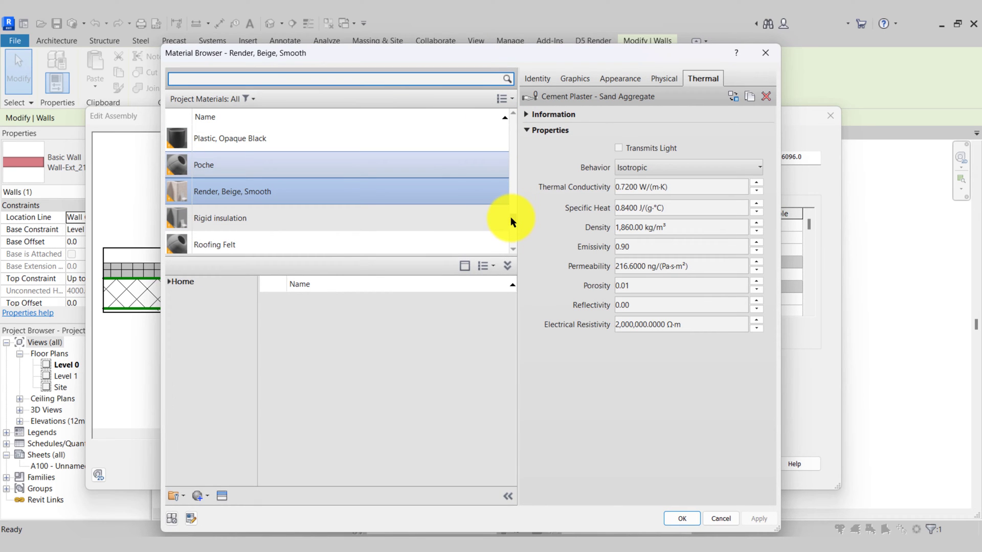
pyautogui.scroll(3, 456, 207)
pyautogui.scroll(12, 456, 207)
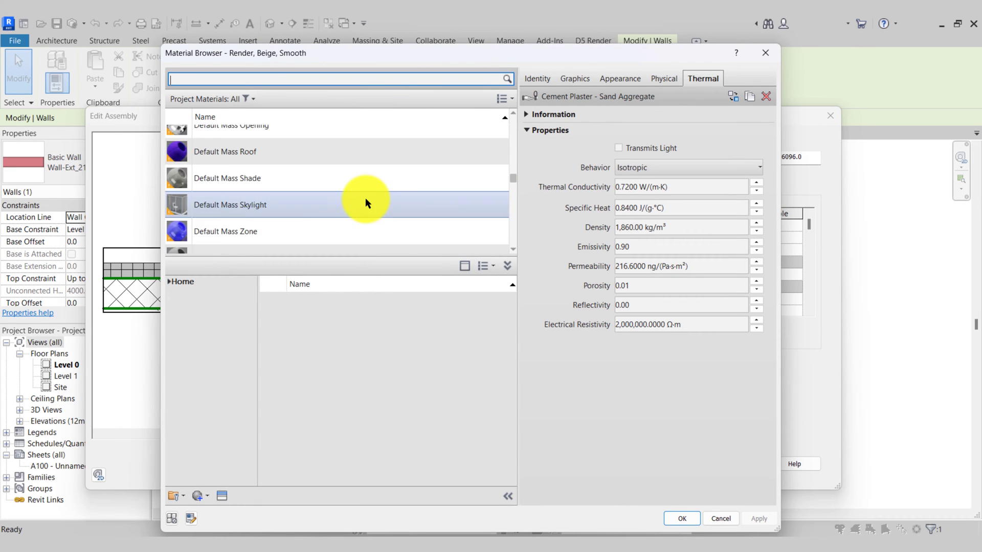
pyautogui.scroll(4, 352, 195)
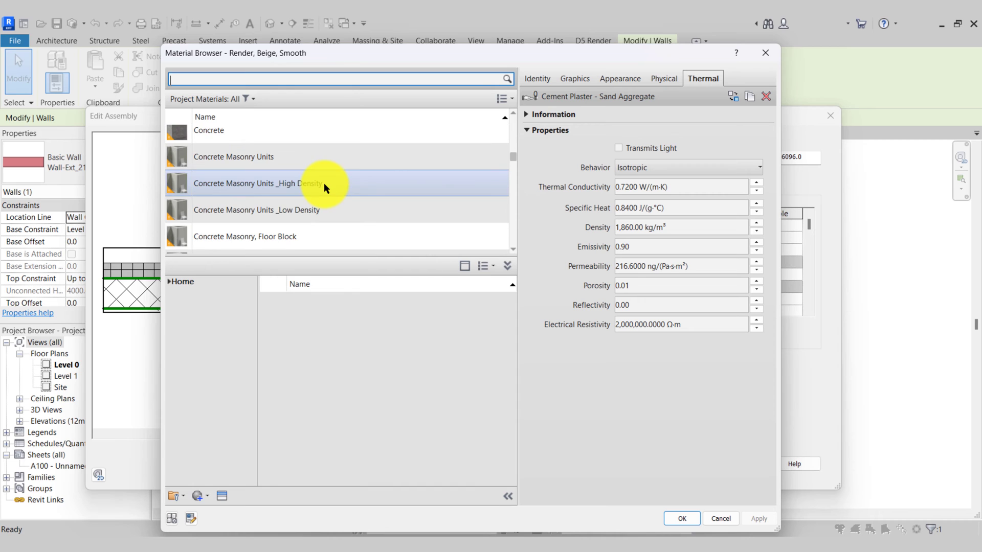
pyautogui.click(313, 210)
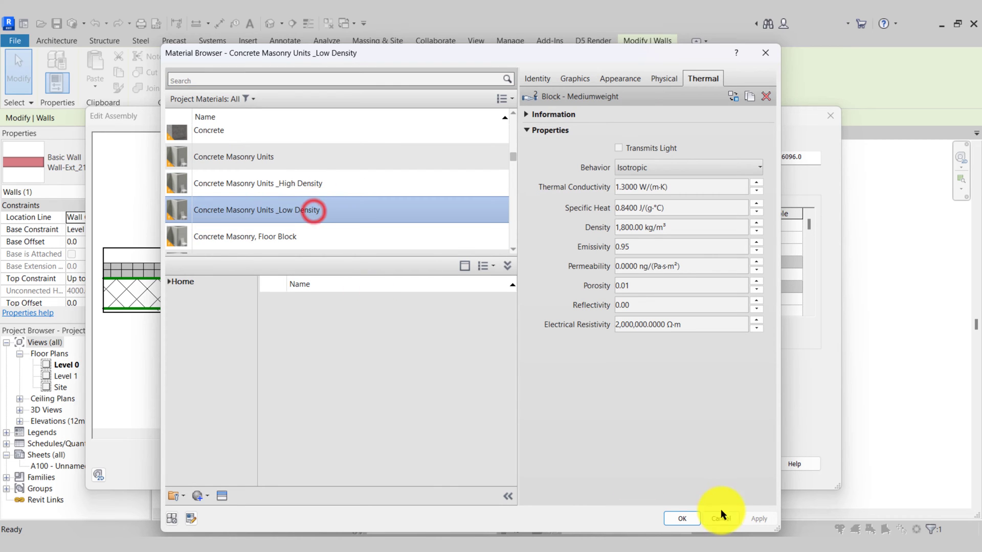
pyautogui.click(688, 519)
pyautogui.click(564, 224)
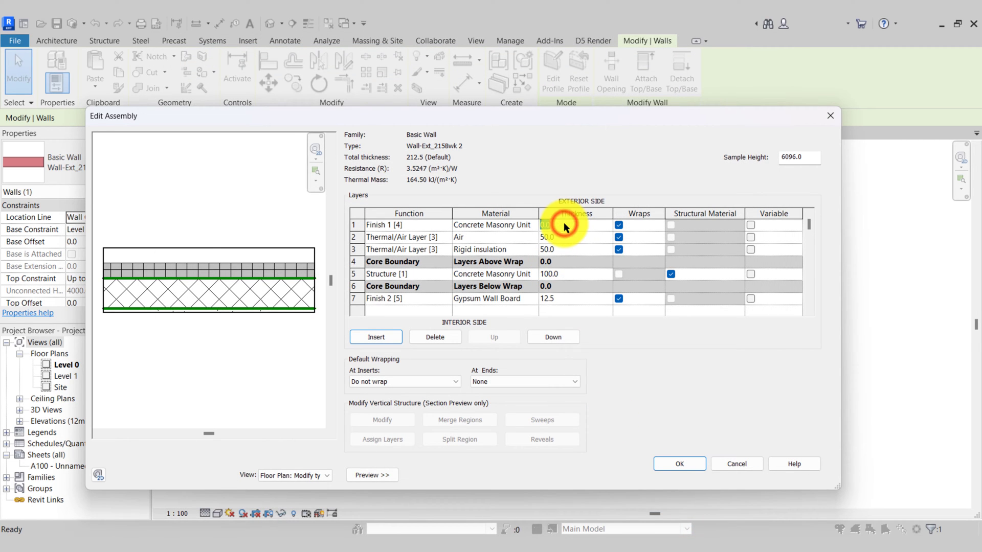
pyautogui.write('100')
# Insert another Finish 1 [4] layer on the exterior side of the 100 mm outer block layer.
pyautogui.click(353, 225)
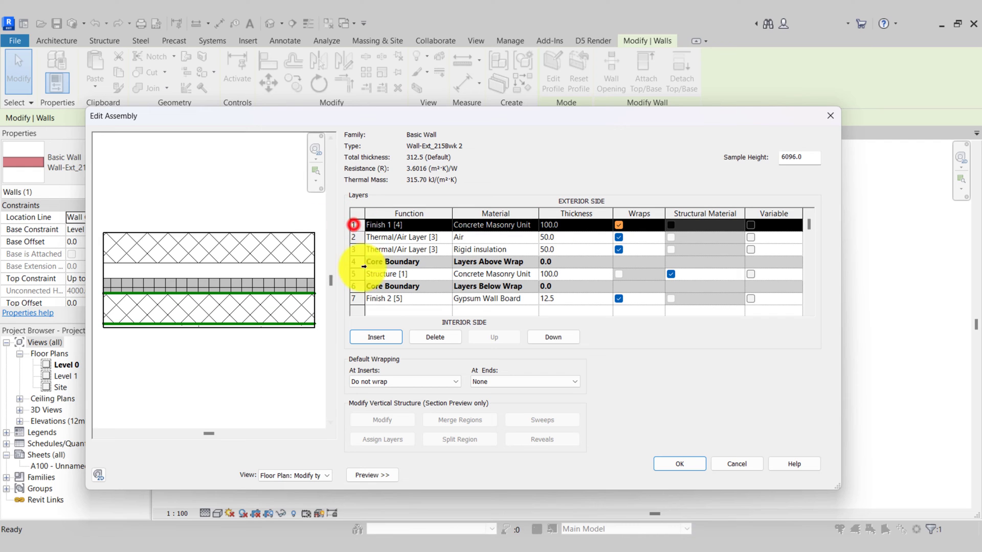
pyautogui.click(377, 337)
pyautogui.click(447, 225)
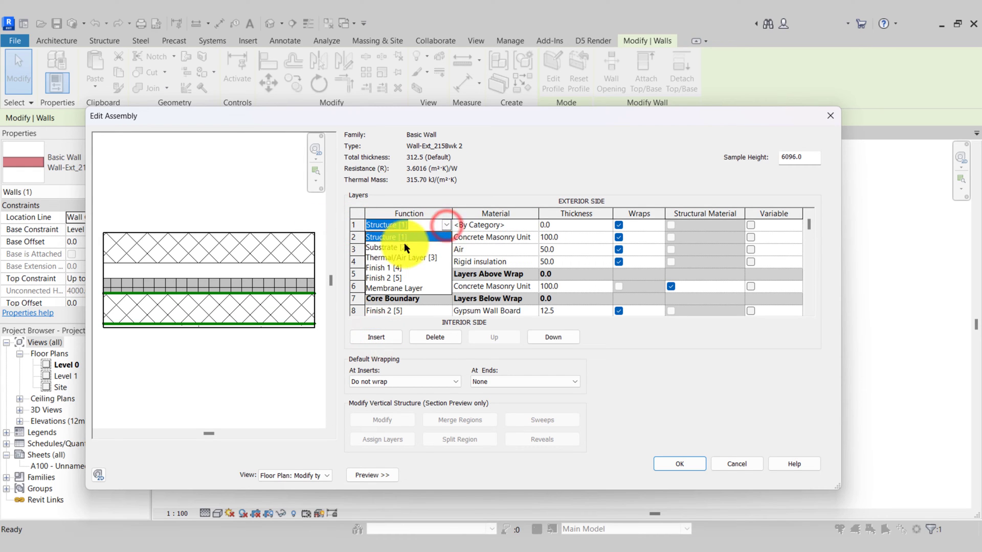
pyautogui.click(394, 266)
# Assign Render, Beige, Smooth to the outermost Finish 1 layer with a thickness of 20 mm and accept the wall assembly.
pyautogui.click(520, 223)
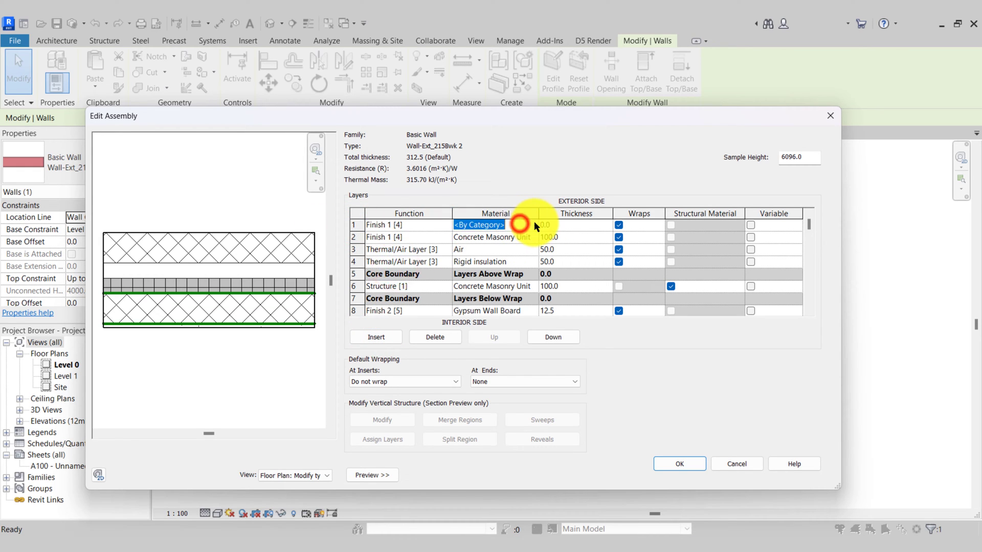
pyautogui.click(532, 225)
pyautogui.moveTo(513, 156); pyautogui.dragTo(494, 206)
pyautogui.scroll(-2, 353, 195)
pyautogui.scroll(-2, 340, 197)
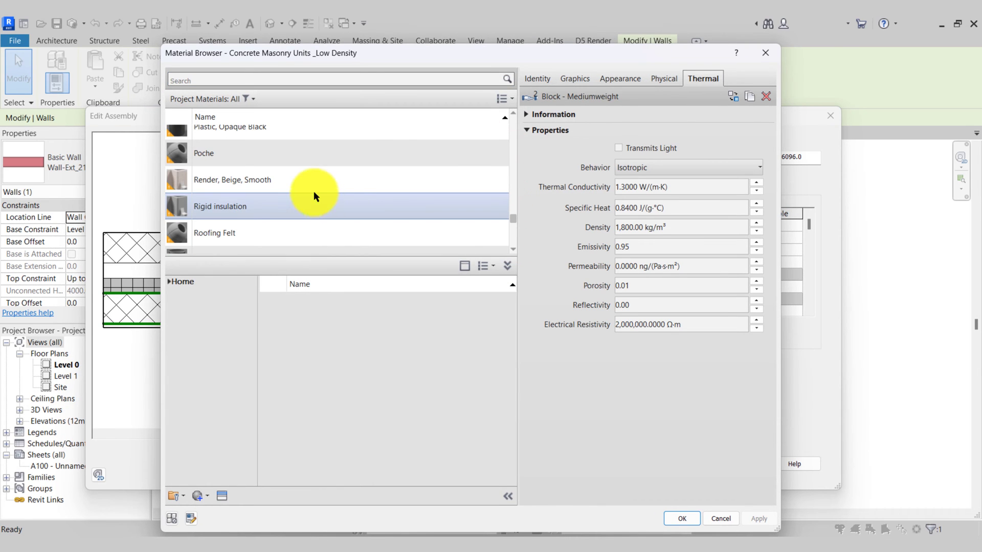
pyautogui.click(270, 185)
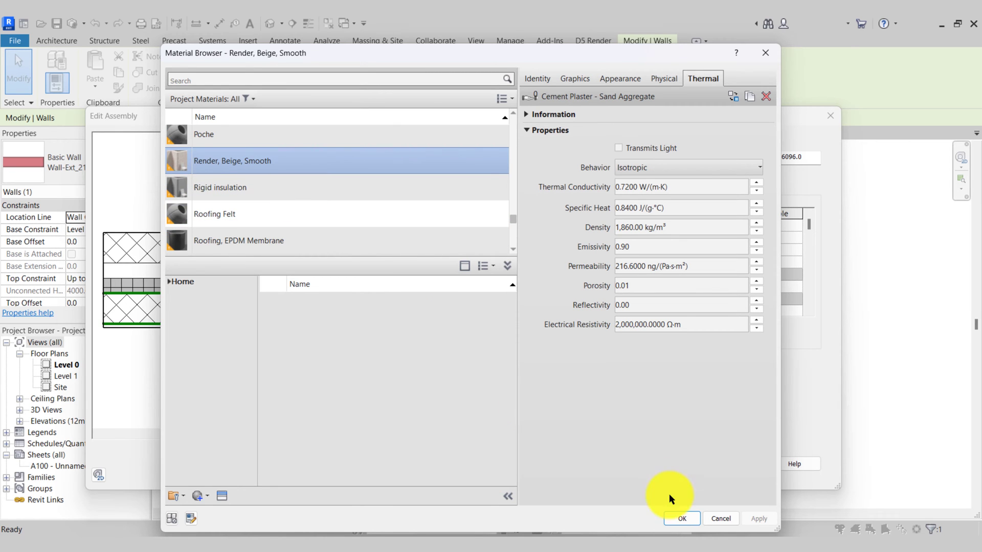
pyautogui.click(682, 518)
pyautogui.click(579, 225)
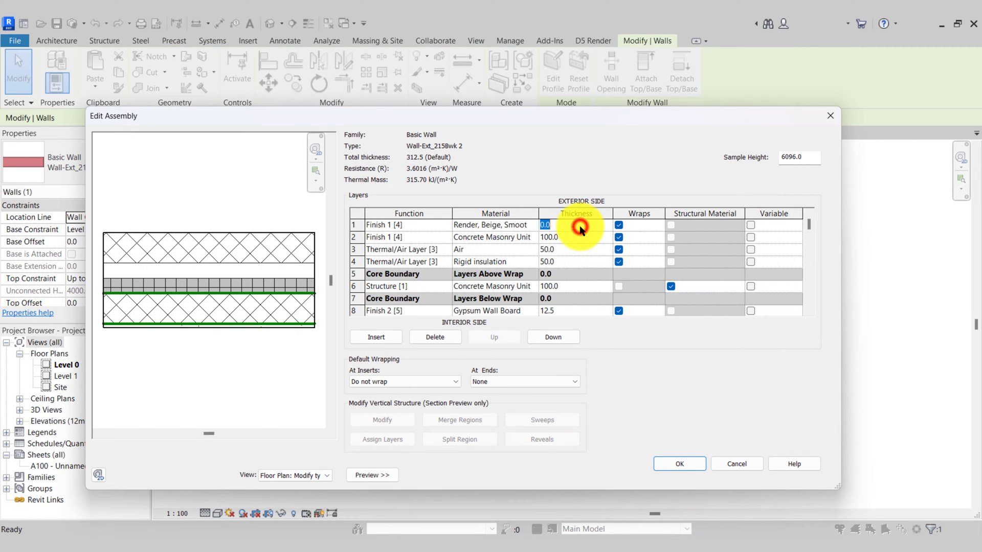
pyautogui.write('20')
pyautogui.press('Tab')
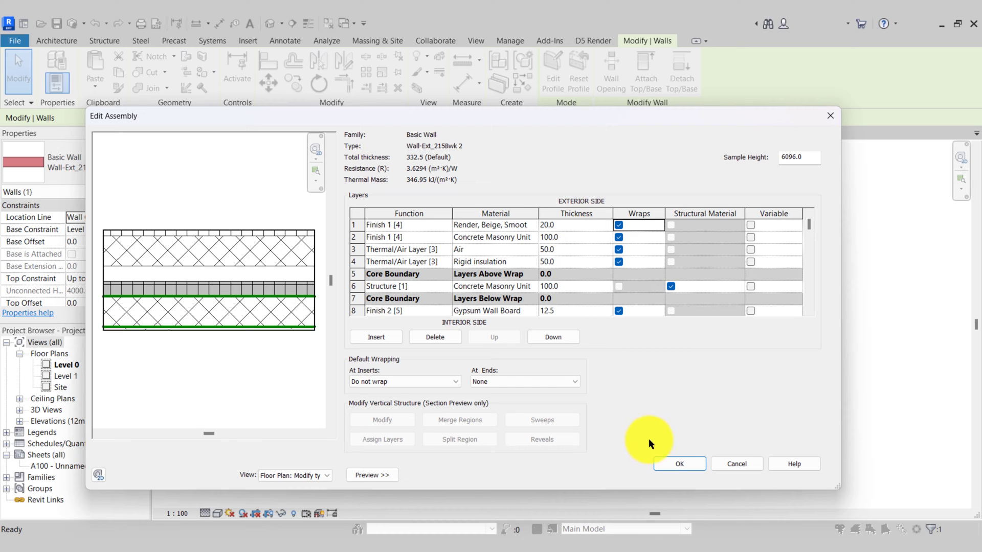
pyautogui.click(664, 463)
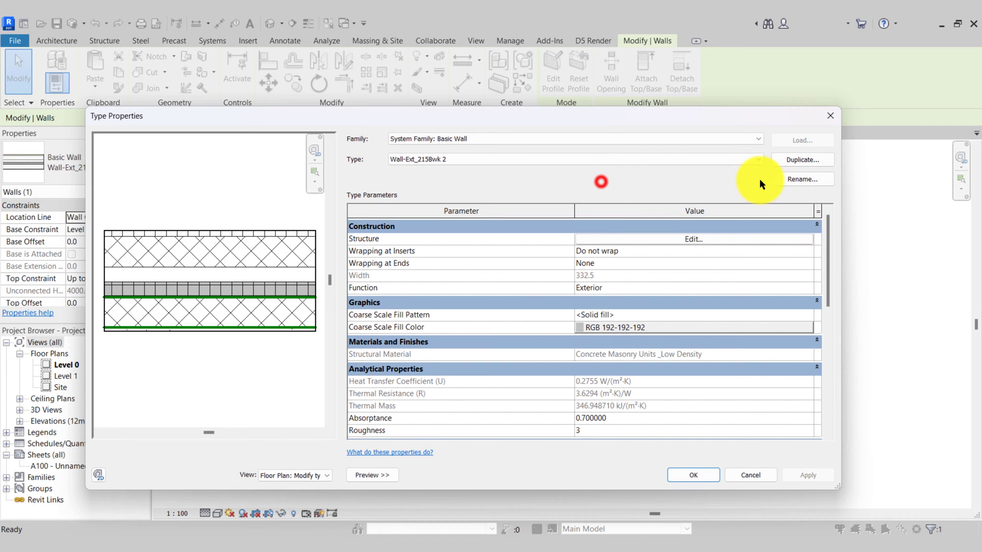
# Rename the wall type to Wall-Type_01-Ext_20Rdr-100LBlk-50Air-50Ins-100LBlk-12P, accept the type properties and deselect the wall.
pyautogui.click(782, 180)
pyautogui.moveTo(367, 225); pyautogui.dragTo(544, 155)
pyautogui.click(486, 194)
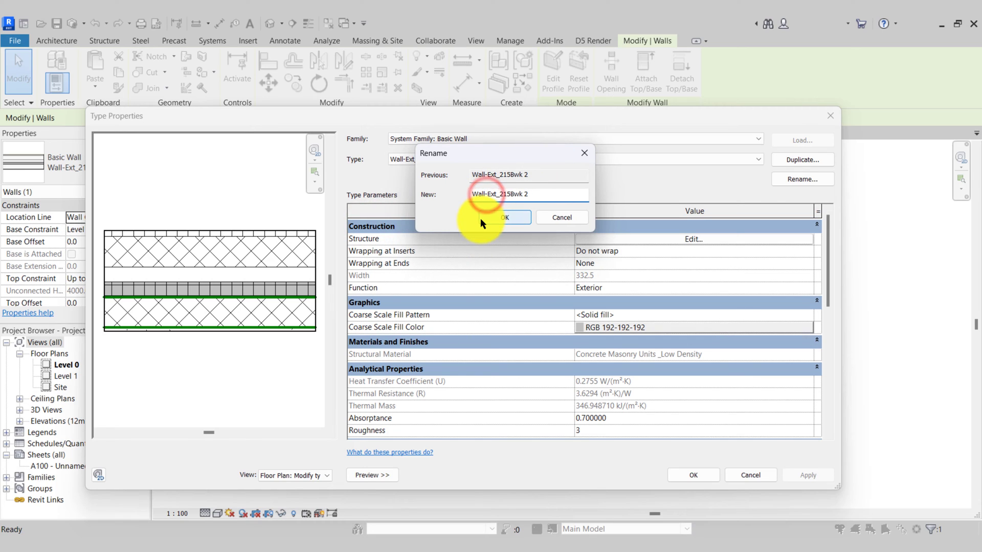
pyautogui.write('Type_')
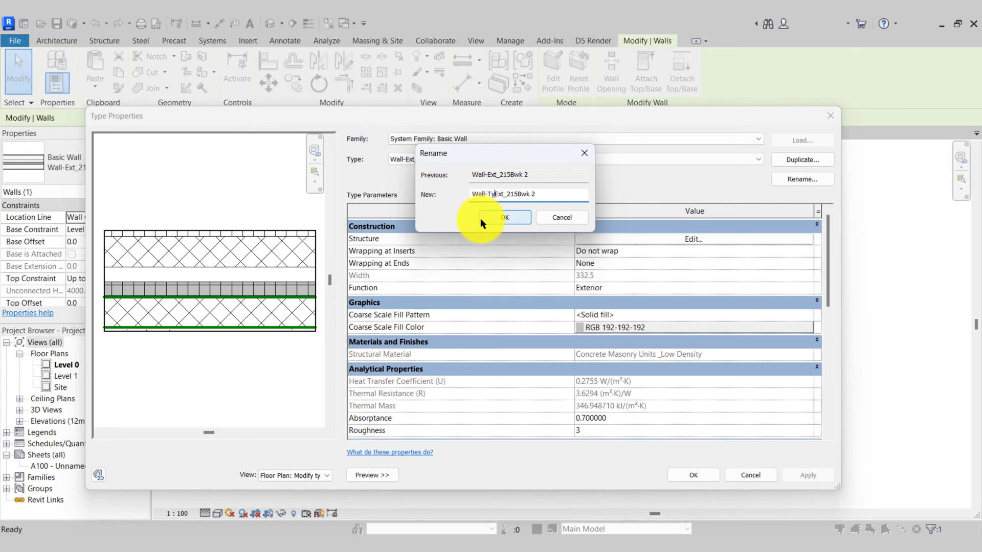
pyautogui.write('01-')
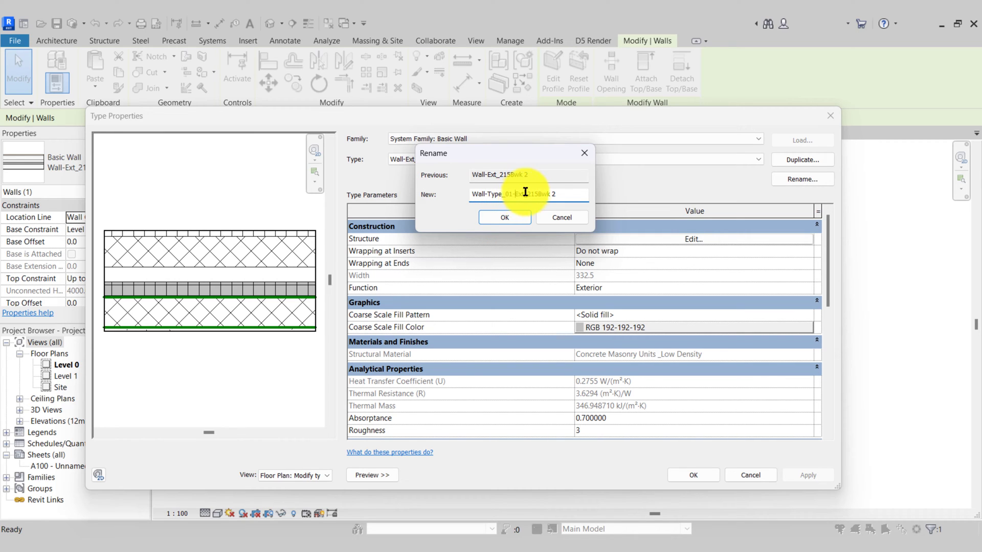
pyautogui.moveTo(560, 195); pyautogui.dragTo(535, 195)
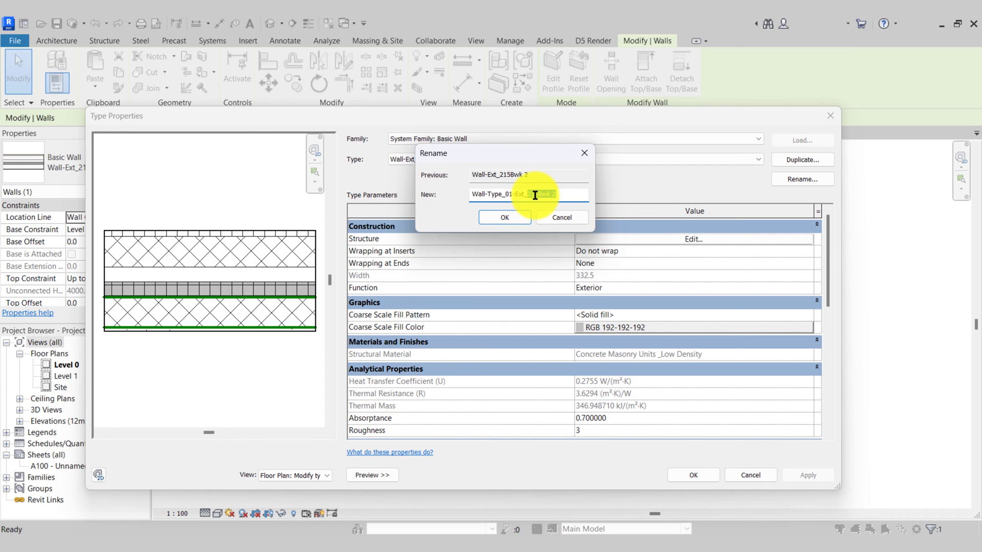
pyautogui.write('20Rdr')
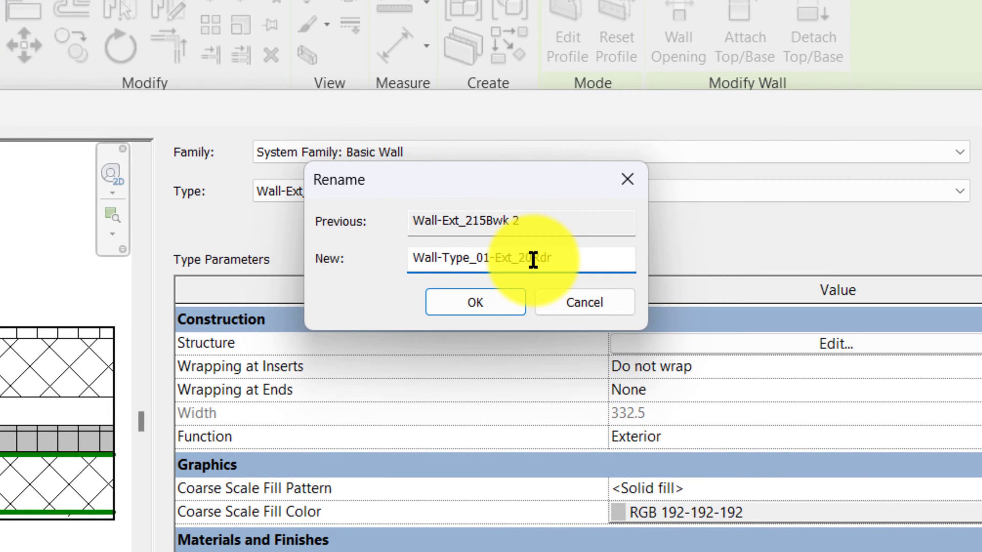
pyautogui.write('-100LBlk-50')
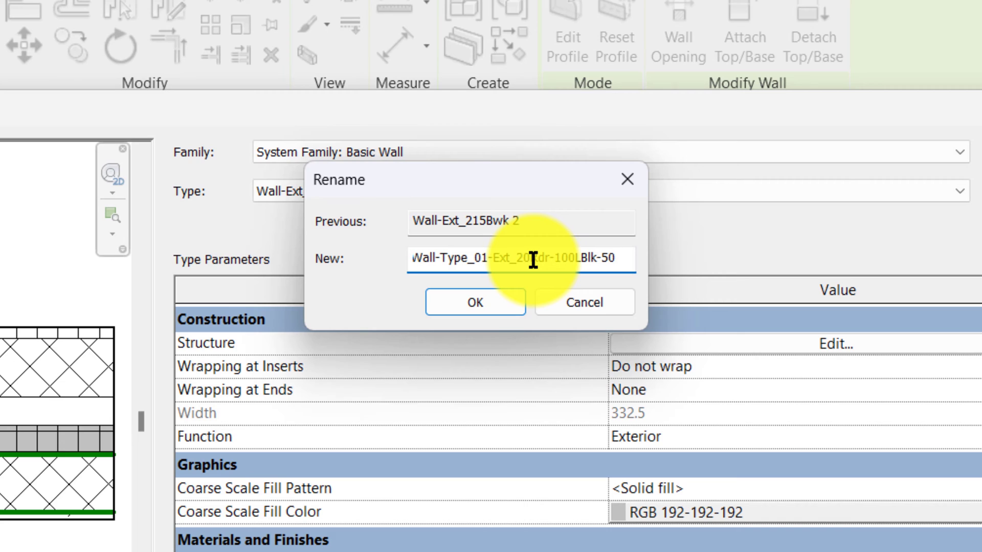
pyautogui.write('Ai')
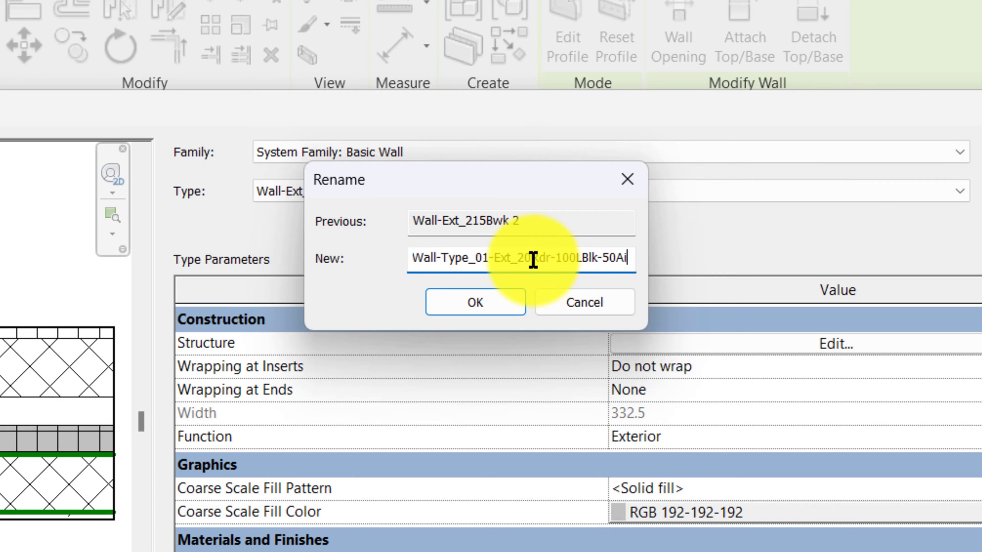
pyautogui.write('r-50In')
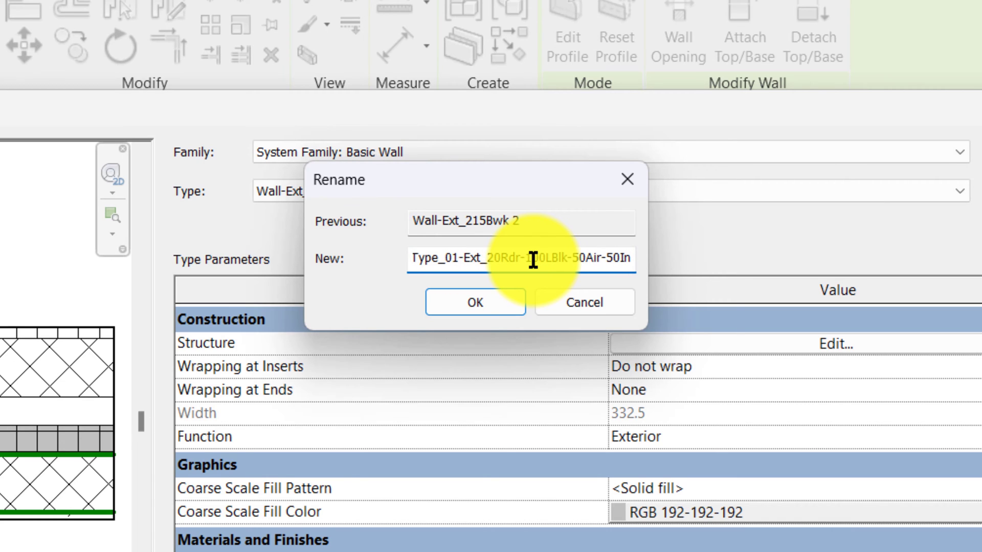
pyautogui.write('s')
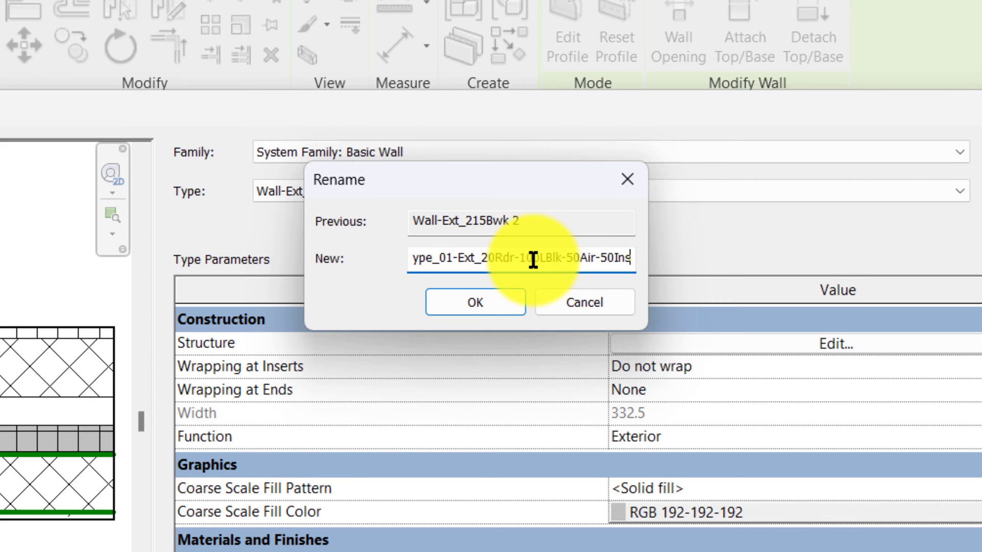
pyautogui.write('-100LBlk')
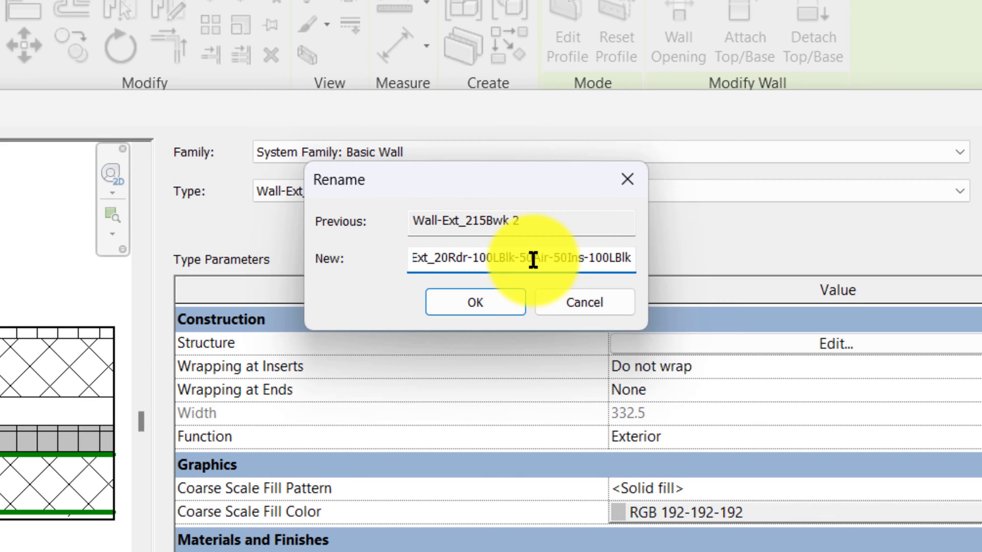
pyautogui.write('-12P')
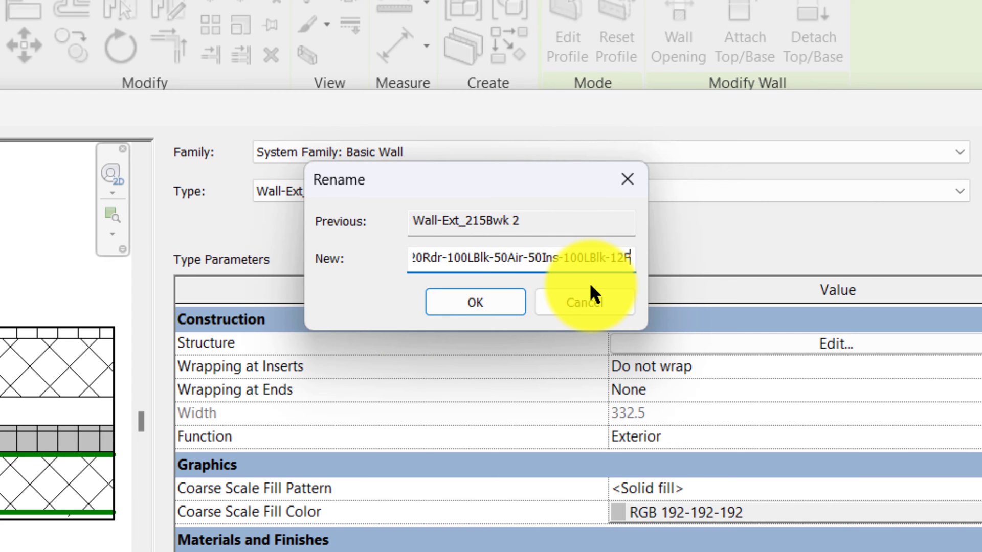
pyautogui.click(484, 304)
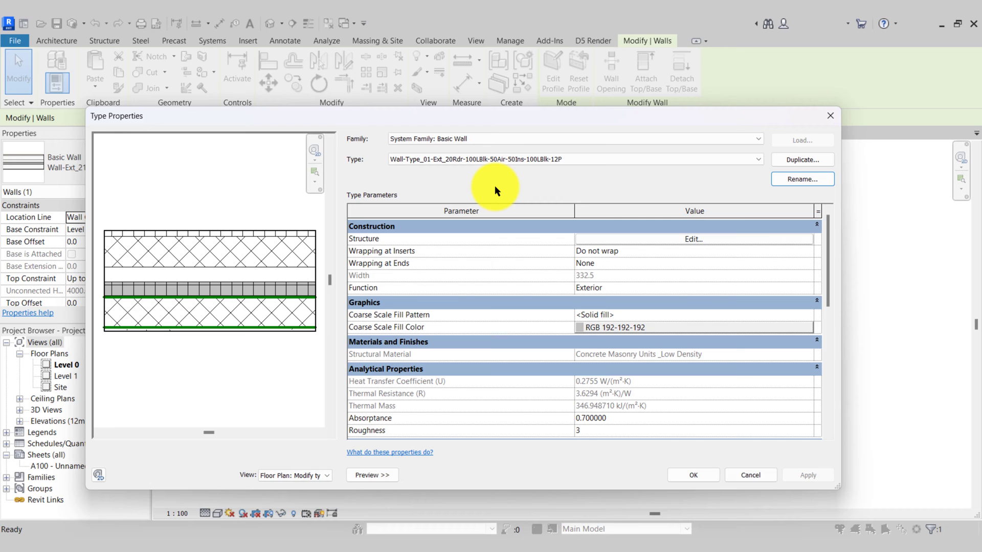
pyautogui.click(679, 472)
pyautogui.press('Escape')
pyautogui.click(380, 310)
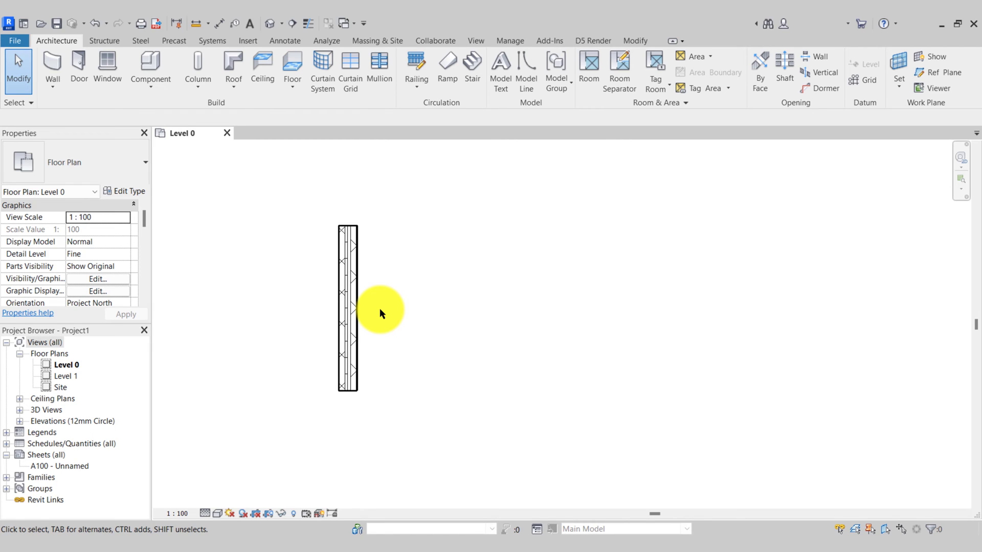
# Copy the vertical wall horizontally to its right, leaving a clear gap of about 2070 mm between the two walls.
pyautogui.click(355, 294)
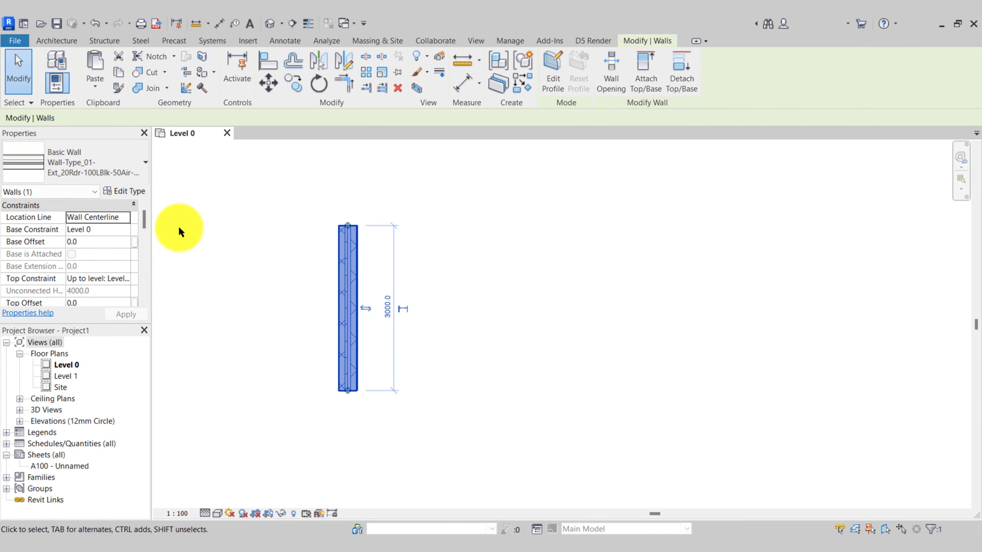
pyautogui.click(293, 83)
pyautogui.click(331, 420)
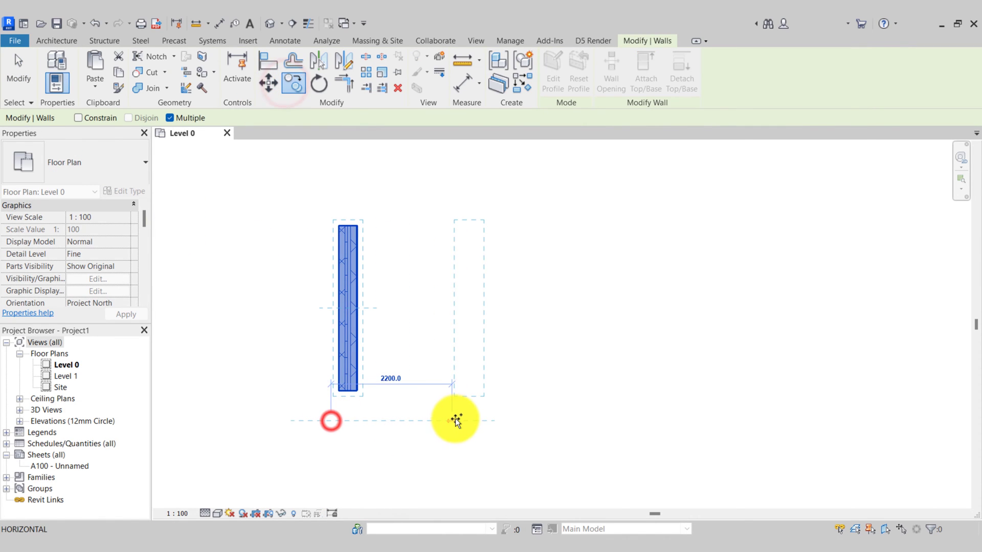
pyautogui.click(463, 421)
pyautogui.press('Escape')
pyautogui.press('Escape')
# Duplicate the wall type of the copied right-hand wall, keeping the suggested name ending in 12P 2.
pyautogui.click(480, 379)
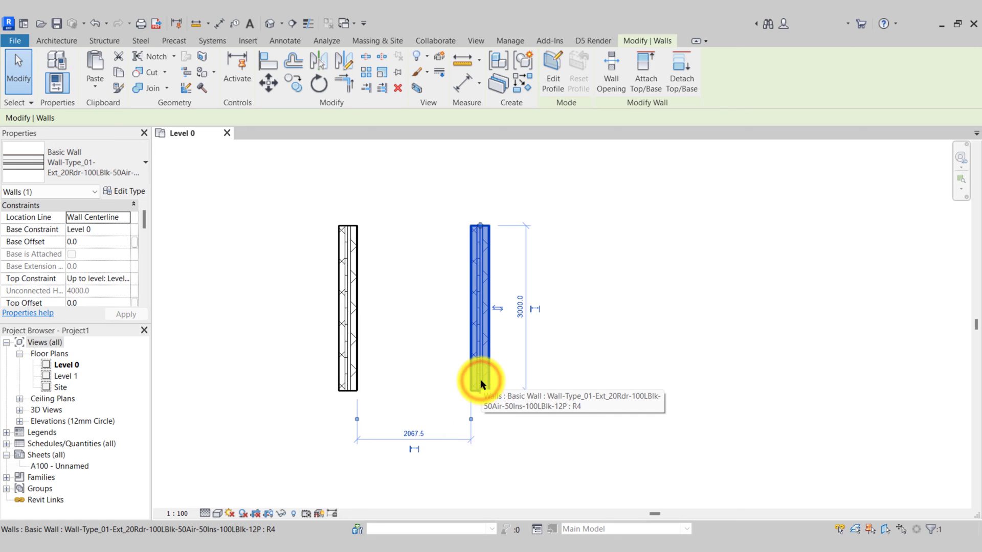
pyautogui.click(135, 192)
pyautogui.click(790, 159)
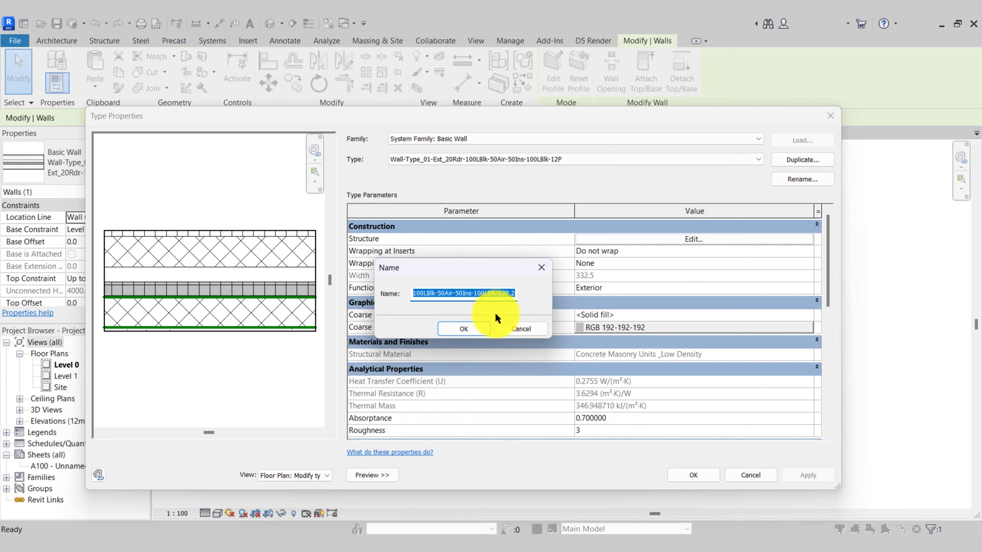
pyautogui.click(475, 328)
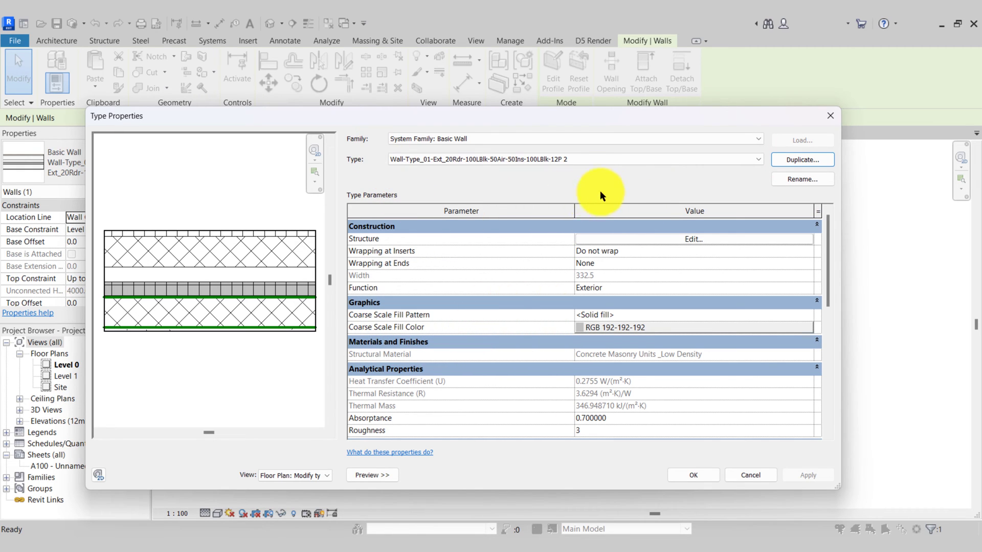
# Edit the duplicated type's structure and assign the material Brick, Common to the outermost Finish 1 [4] layer.
pyautogui.click(630, 239)
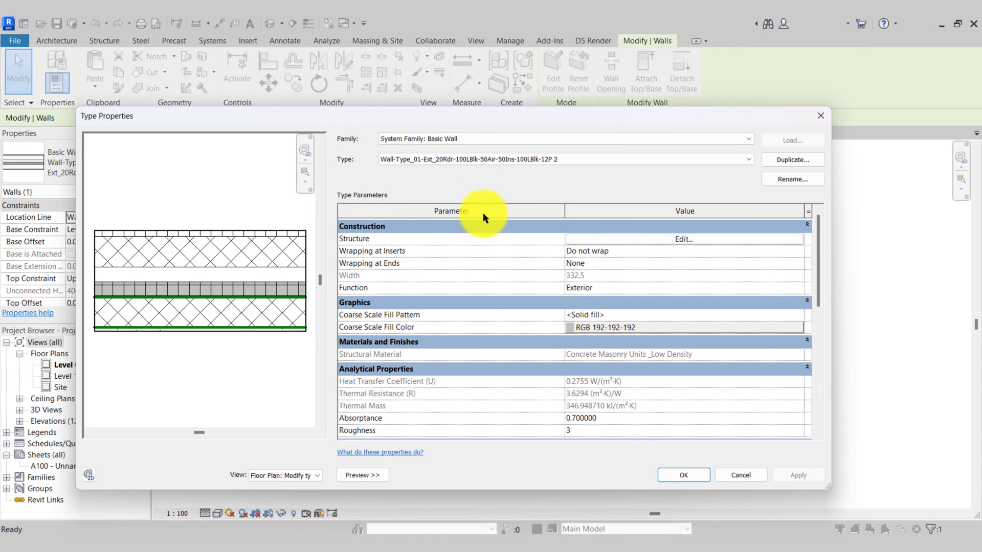
pyautogui.click(675, 240)
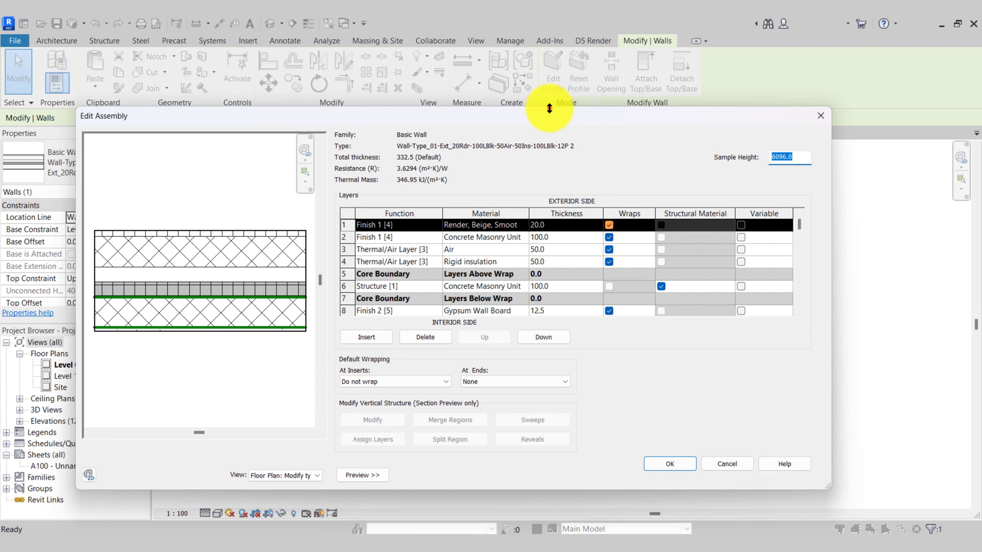
pyautogui.moveTo(549, 107); pyautogui.dragTo(558, 55)
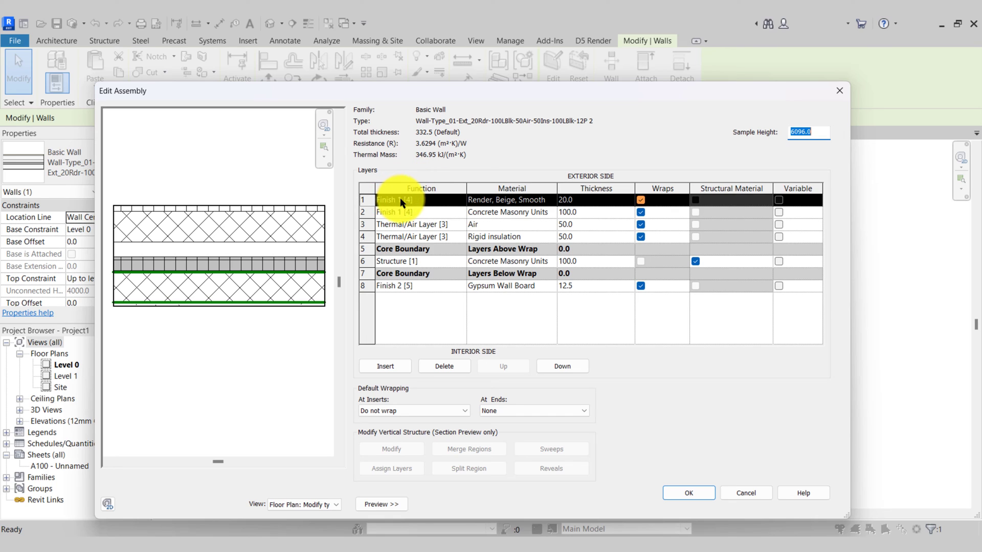
pyautogui.click(517, 201)
pyautogui.click(552, 200)
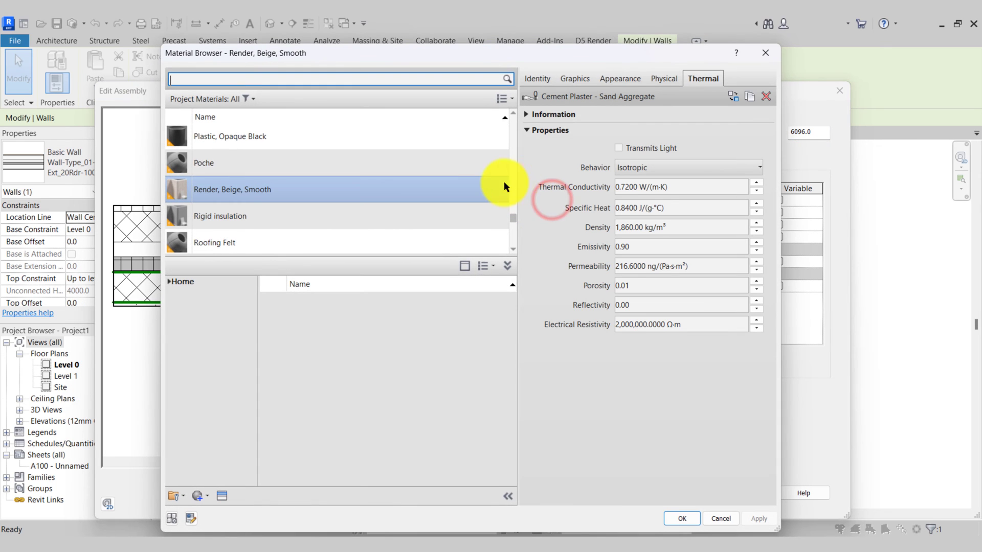
pyautogui.moveTo(513, 216); pyautogui.dragTo(520, 183)
pyautogui.scroll(15, 493, 178)
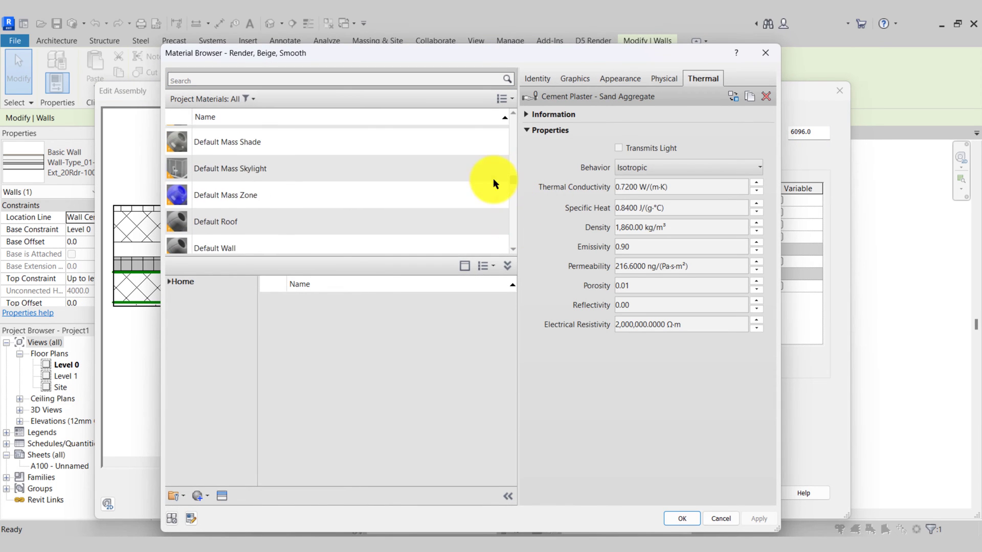
pyautogui.scroll(-1, 302, 189)
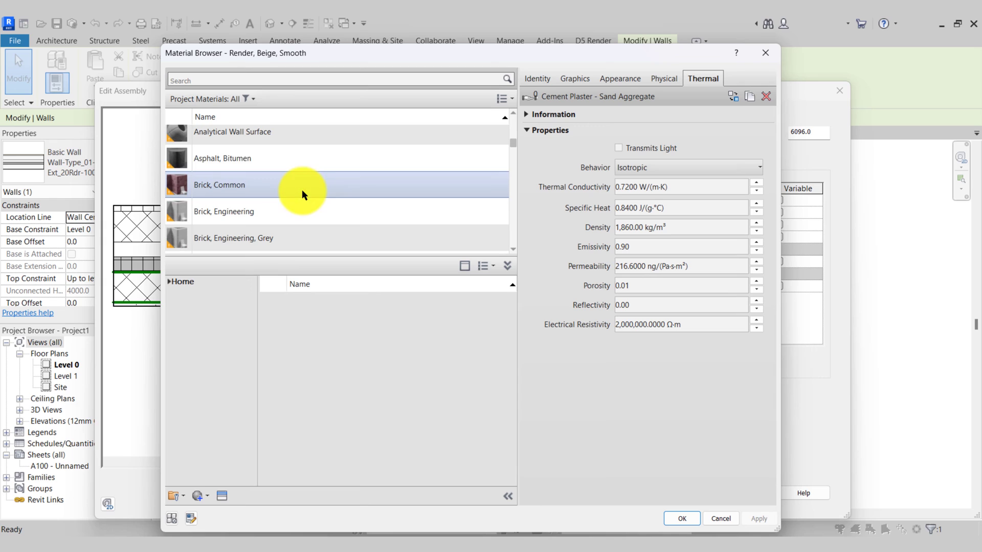
pyautogui.click(247, 181)
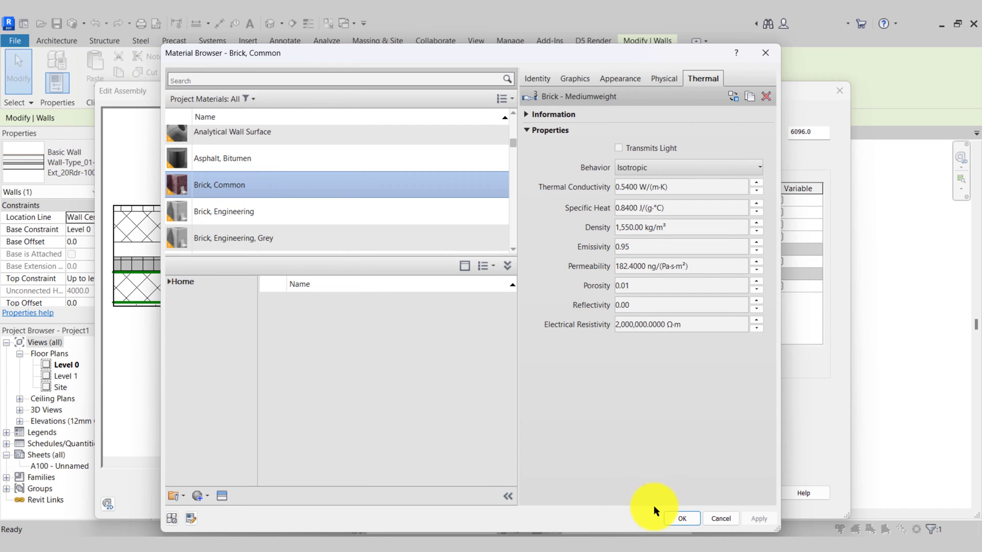
pyautogui.click(670, 518)
# Set the thickness of the outermost brick layer to 102.5 mm.
pyautogui.click(586, 200)
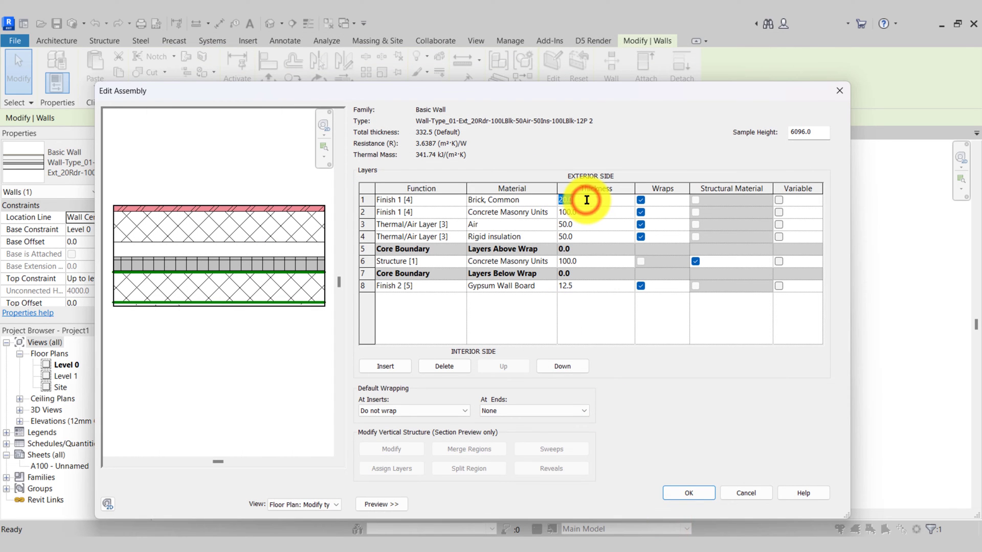
pyautogui.write('102.5')
pyautogui.click(485, 157)
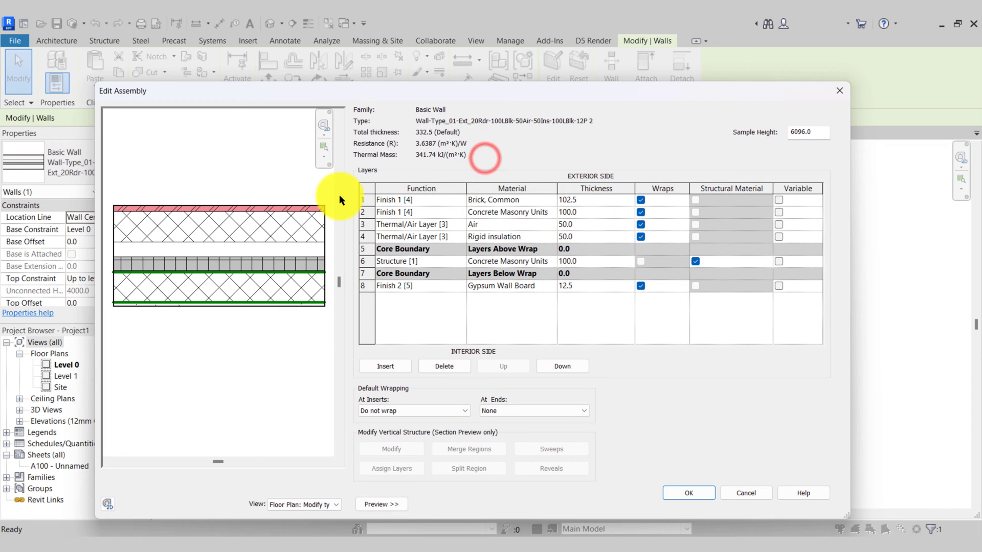
pyautogui.press('Tab')
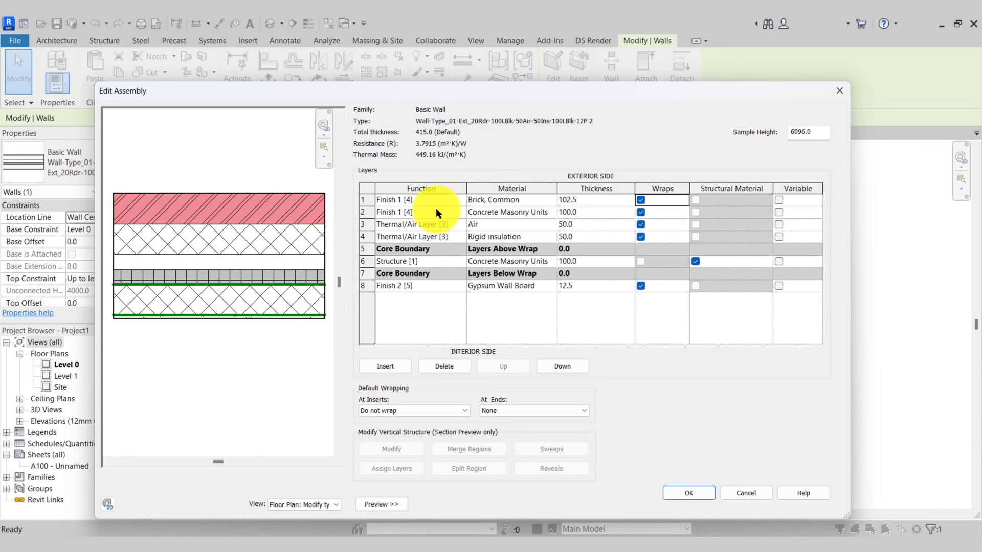
# Change the second layer's function to Thermal/Air Layer [3] and assign it the material Air.
pyautogui.click(438, 208)
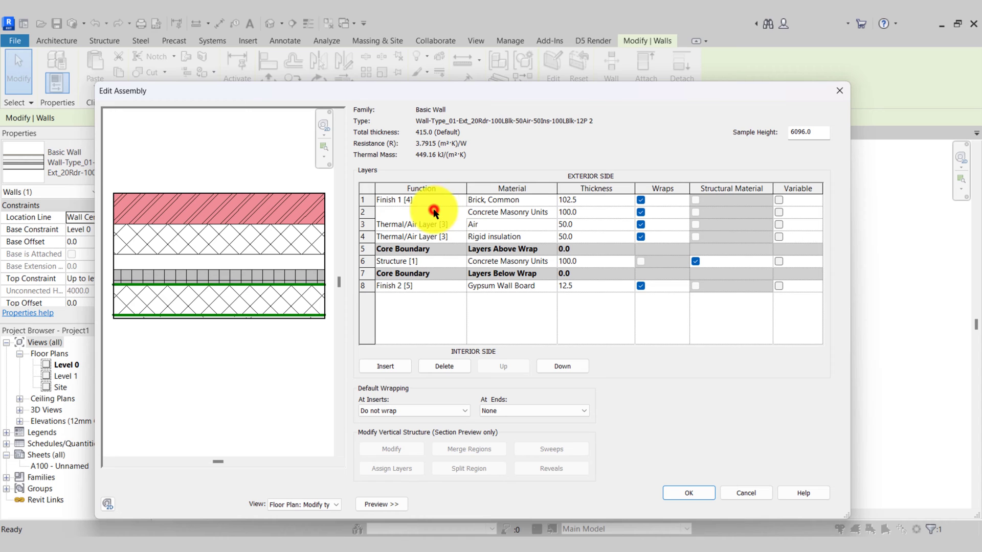
pyautogui.click(461, 212)
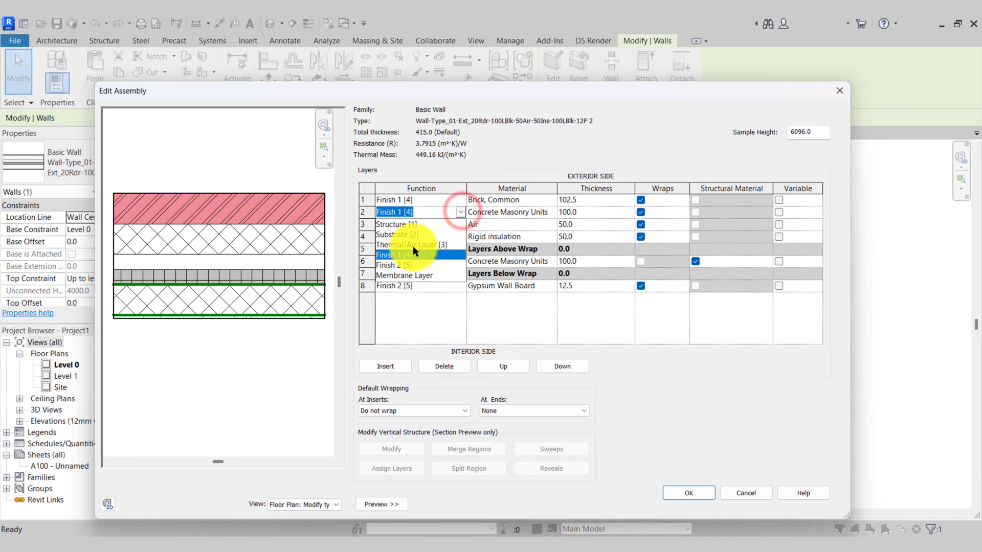
pyautogui.click(413, 246)
pyautogui.click(493, 212)
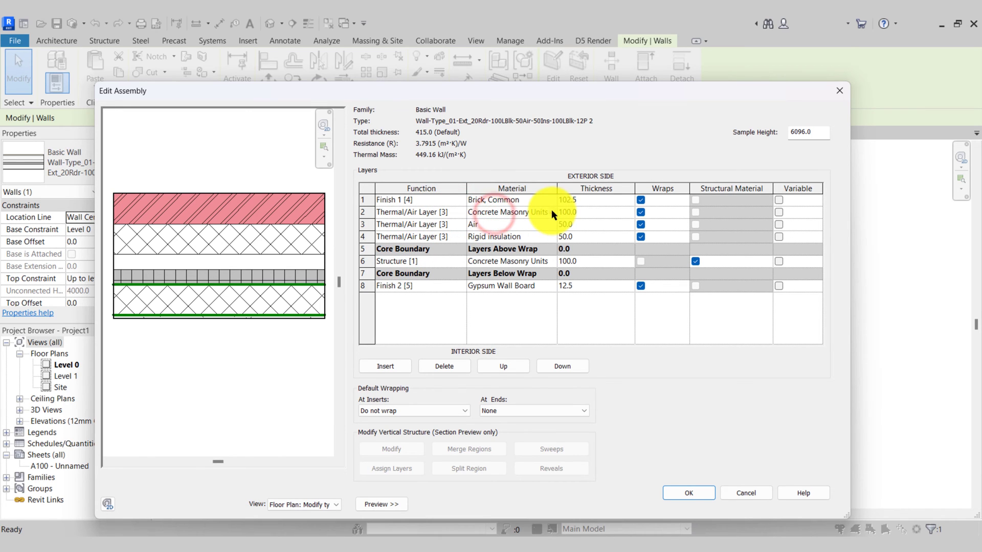
pyautogui.click(552, 212)
pyautogui.moveTo(513, 159); pyautogui.dragTo(512, 114)
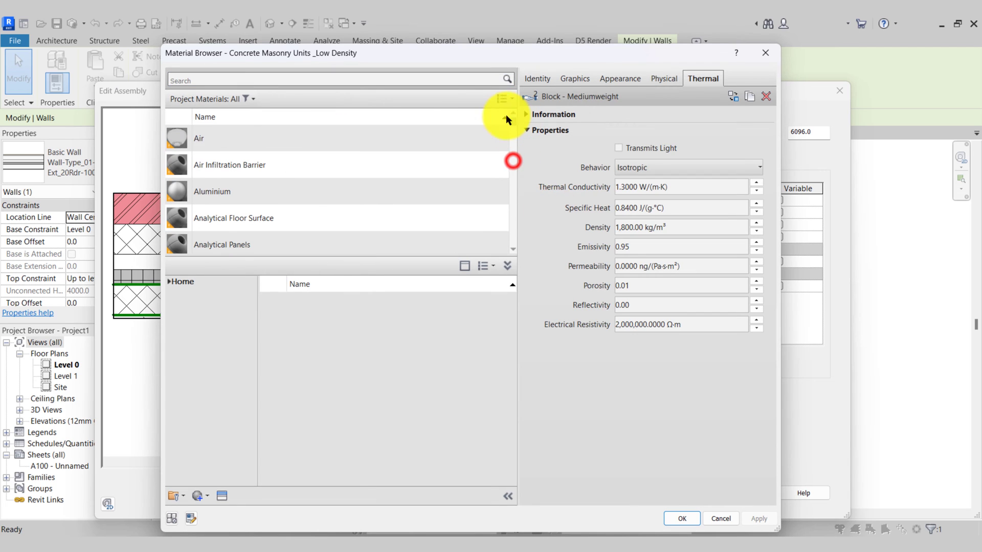
pyautogui.click(287, 139)
pyautogui.click(681, 523)
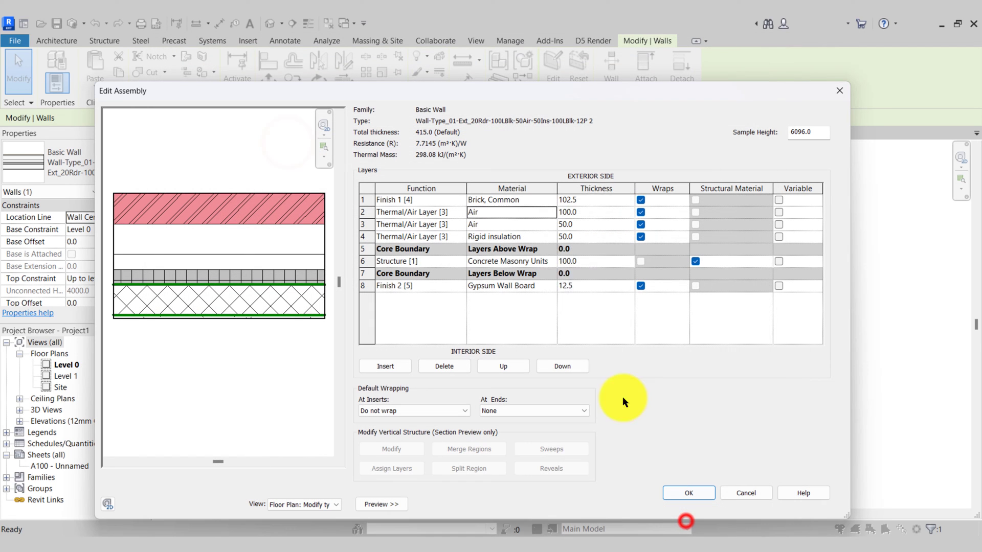
# Set the thickness of the air layer directly behind the brick to 50 mm.
pyautogui.click(592, 209)
pyautogui.write('50')
pyautogui.press('Tab')
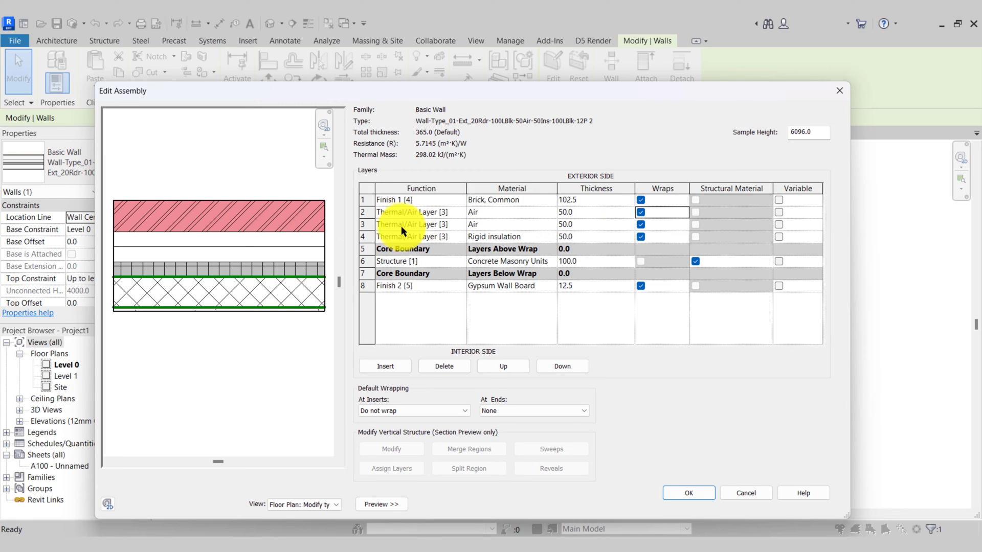
# Change the third layer's function to Membrane Layer and assign it the material Vapor Retarder.
pyautogui.click(454, 224)
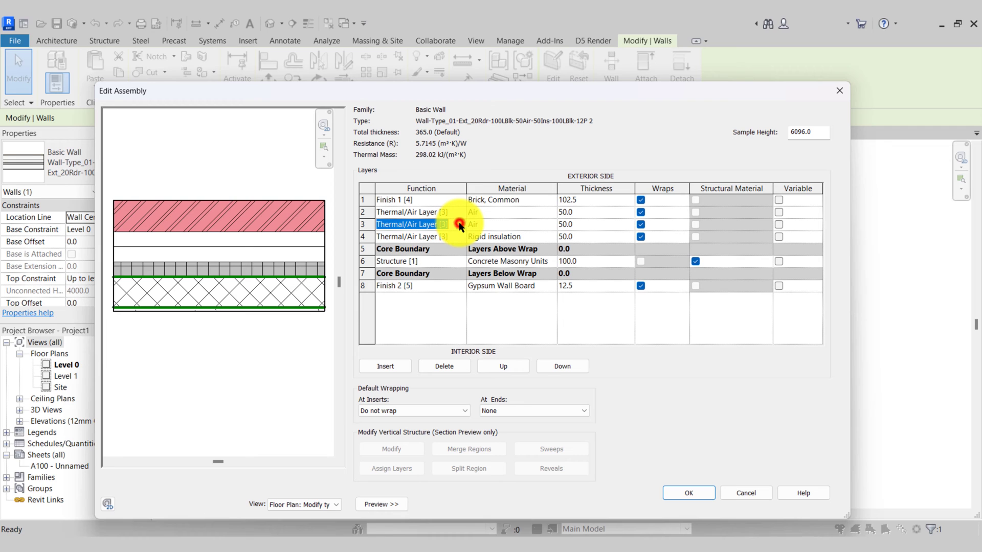
pyautogui.click(460, 224)
pyautogui.click(416, 285)
pyautogui.click(495, 224)
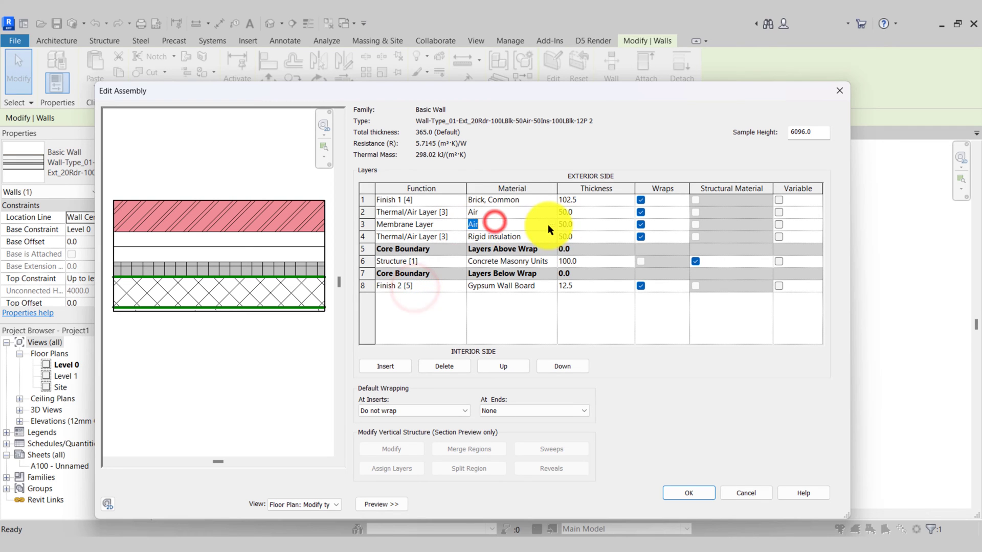
pyautogui.click(550, 224)
pyautogui.scroll(-1, 510, 128)
pyautogui.moveTo(510, 128); pyautogui.dragTo(515, 249)
pyautogui.scroll(3, 260, 234)
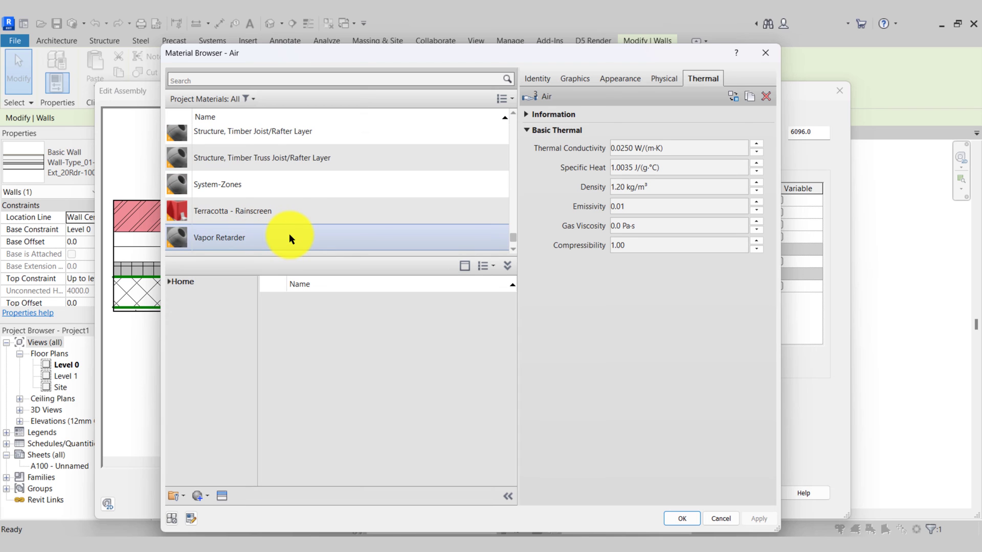
pyautogui.click(339, 233)
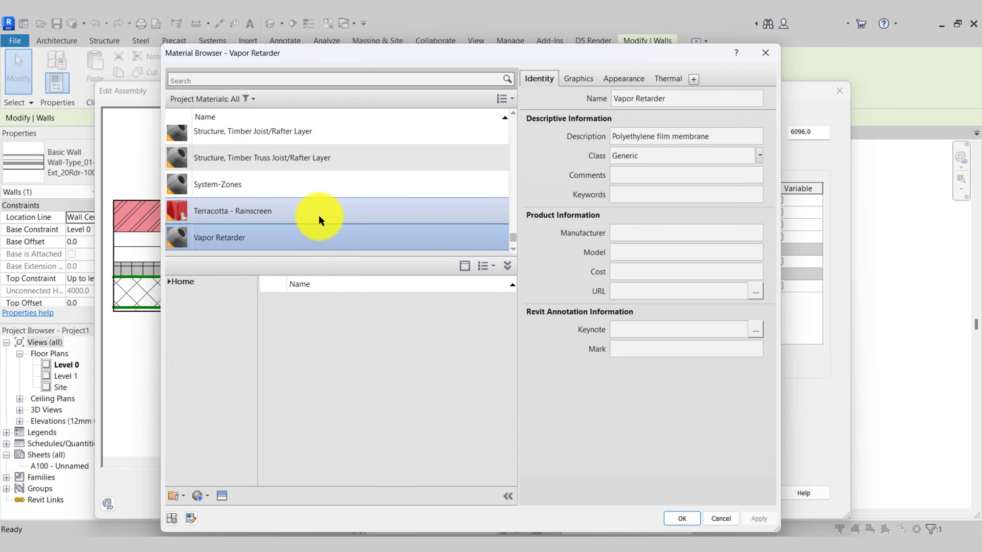
pyautogui.click(682, 517)
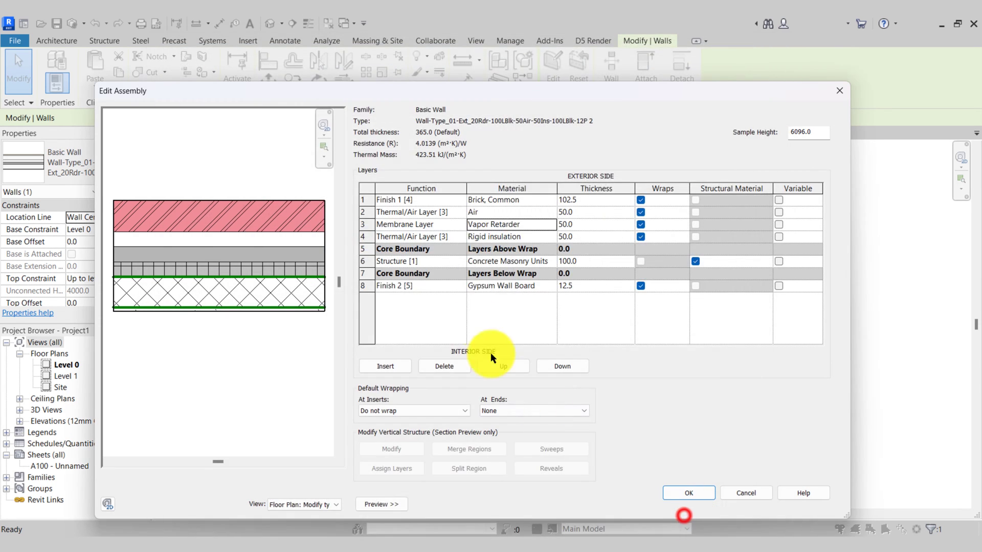
# Set the thickness of the vapor retarder membrane layer to 0.
pyautogui.click(587, 225)
pyautogui.write('0')
pyautogui.press('Tab')
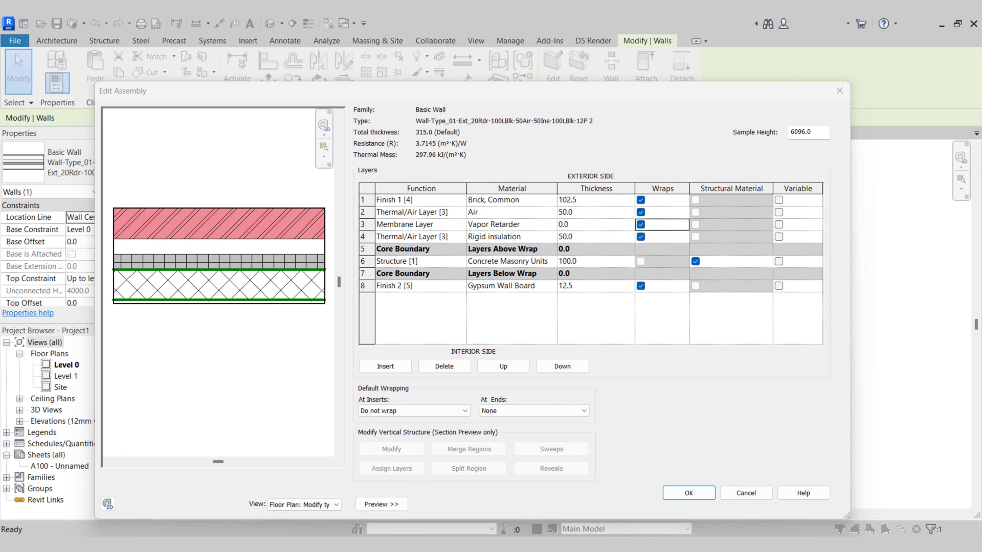
pyautogui.click(563, 224)
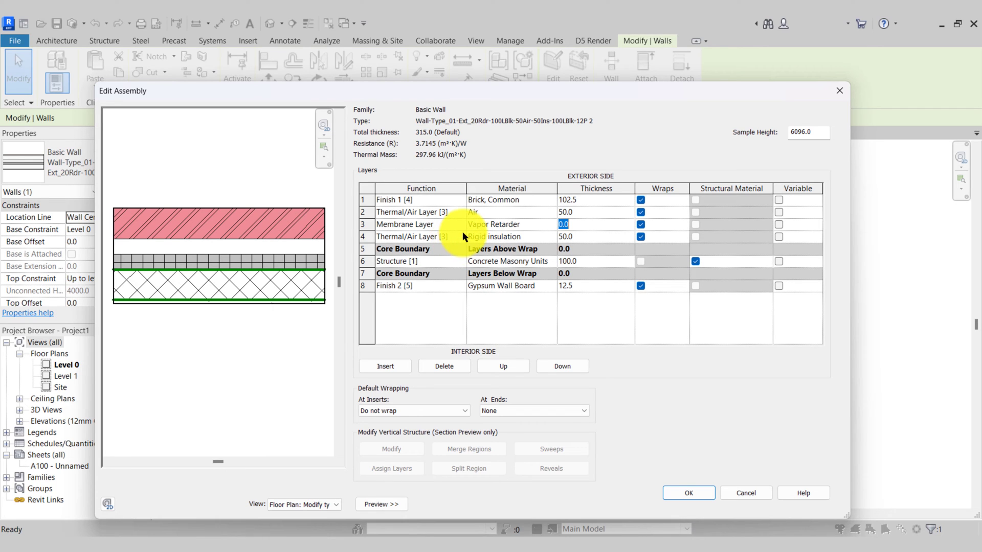
# Change the fourth layer's function to Substrate [2] and assign it the material Wood Sheathing, Chipboard.
pyautogui.click(462, 232)
pyautogui.click(461, 238)
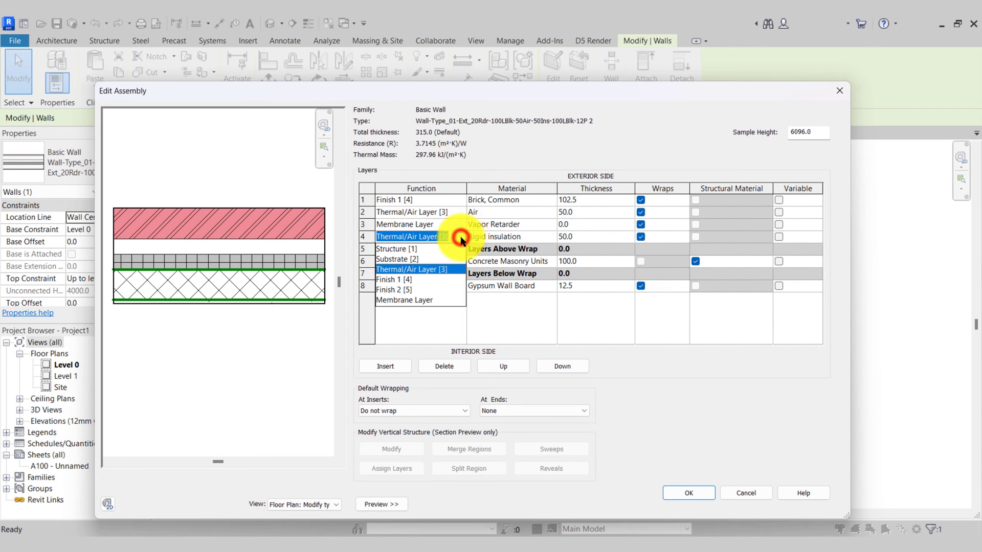
pyautogui.click(422, 259)
pyautogui.click(553, 237)
pyautogui.click(554, 237)
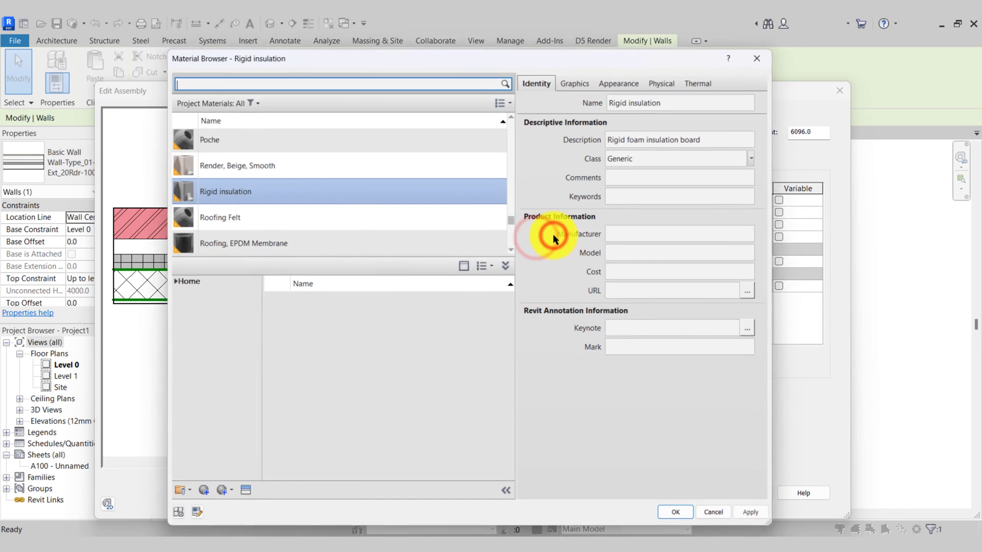
pyautogui.scroll(-3, 512, 217)
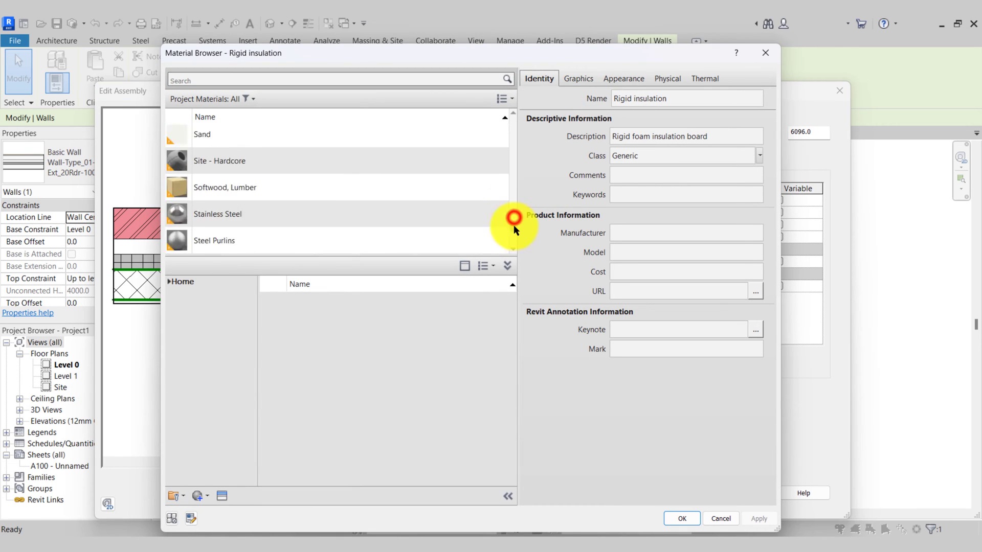
pyautogui.scroll(-5, 384, 213)
pyautogui.click(248, 239)
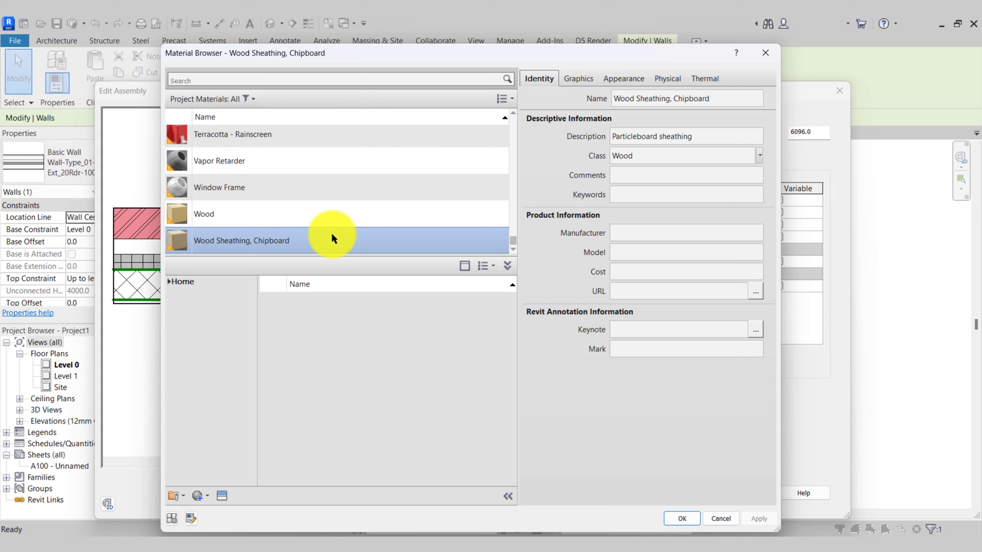
pyautogui.click(682, 519)
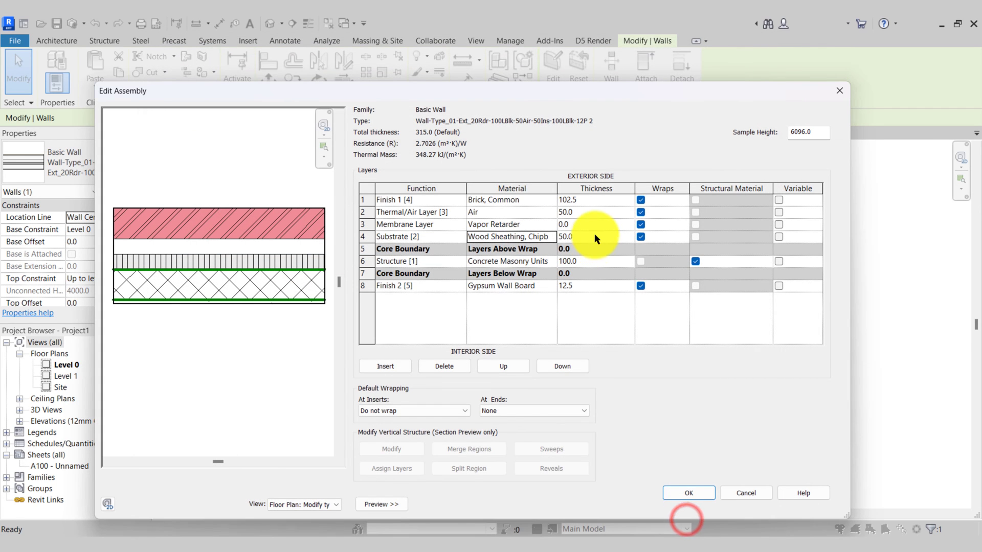
# Set the thickness of the chipboard sheathing layer to 12 mm.
pyautogui.click(594, 237)
pyautogui.write('12')
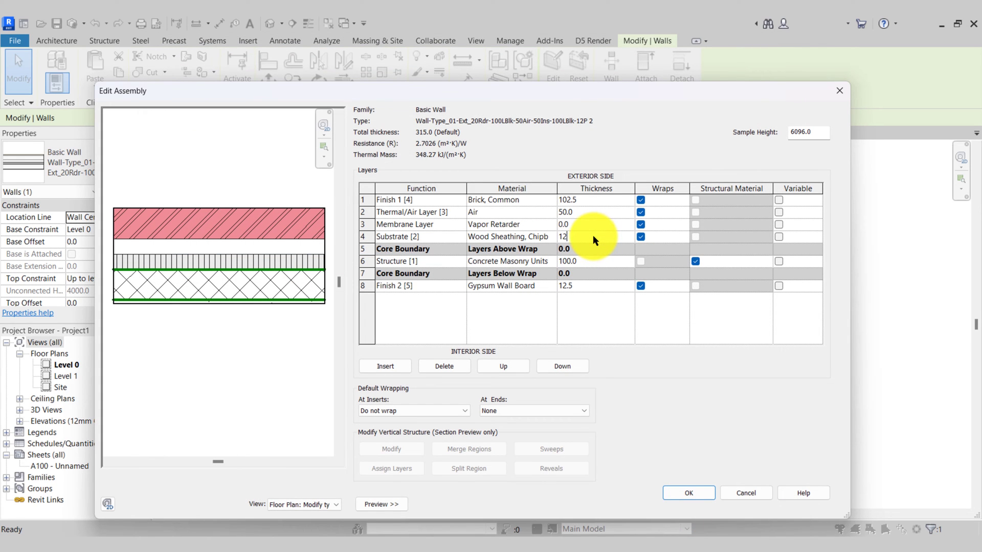
pyautogui.press('Tab')
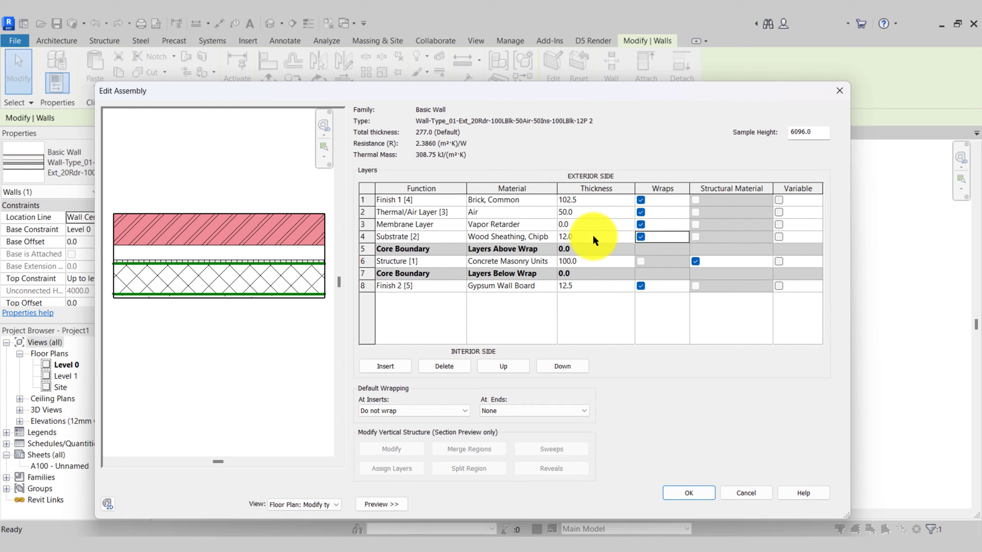
# Open the material selection for the core Structure [1] layer and display the AEC Materials library.
pyautogui.click(540, 258)
pyautogui.click(445, 261)
pyautogui.click(528, 260)
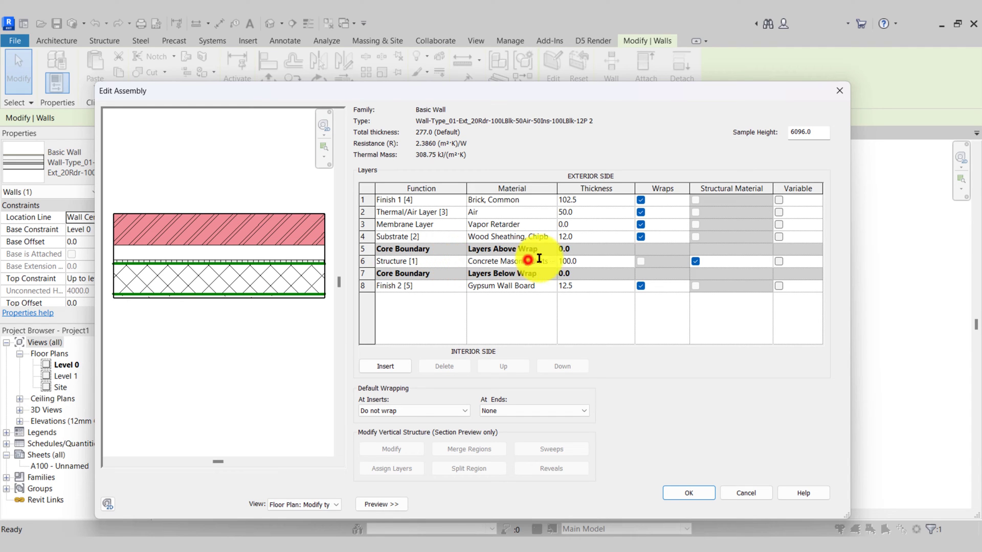
pyautogui.click(550, 262)
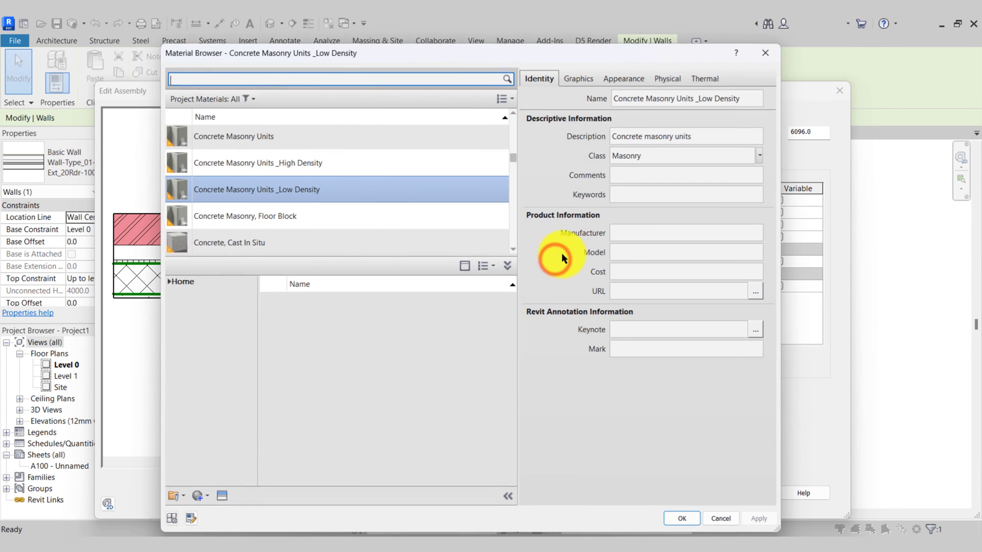
pyautogui.scroll(-10, 435, 143)
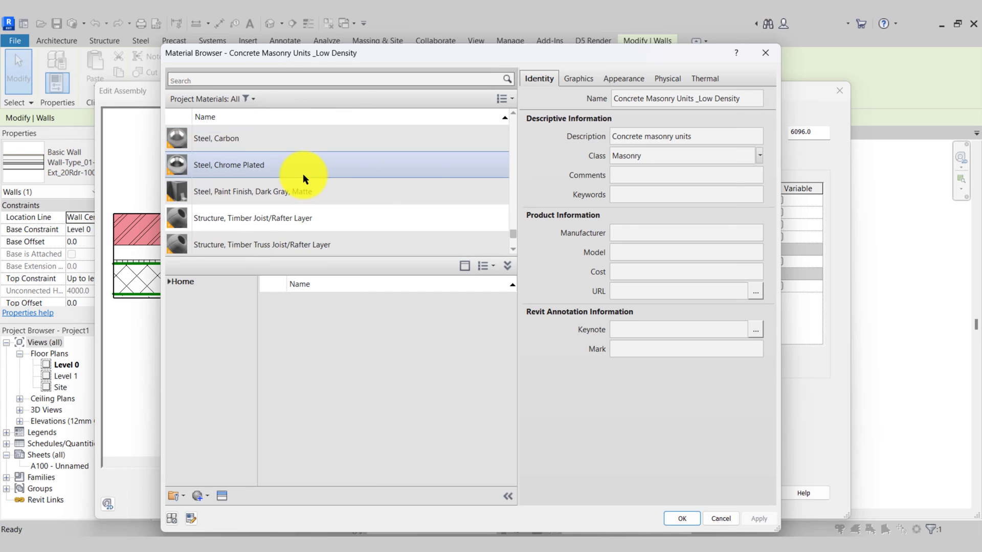
pyautogui.scroll(-1, 303, 173)
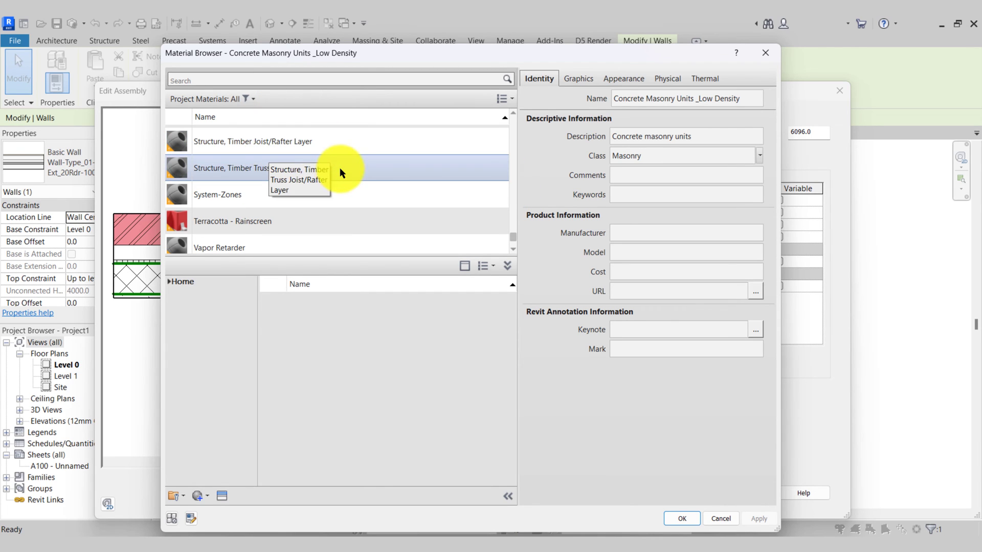
pyautogui.scroll(1, 333, 184)
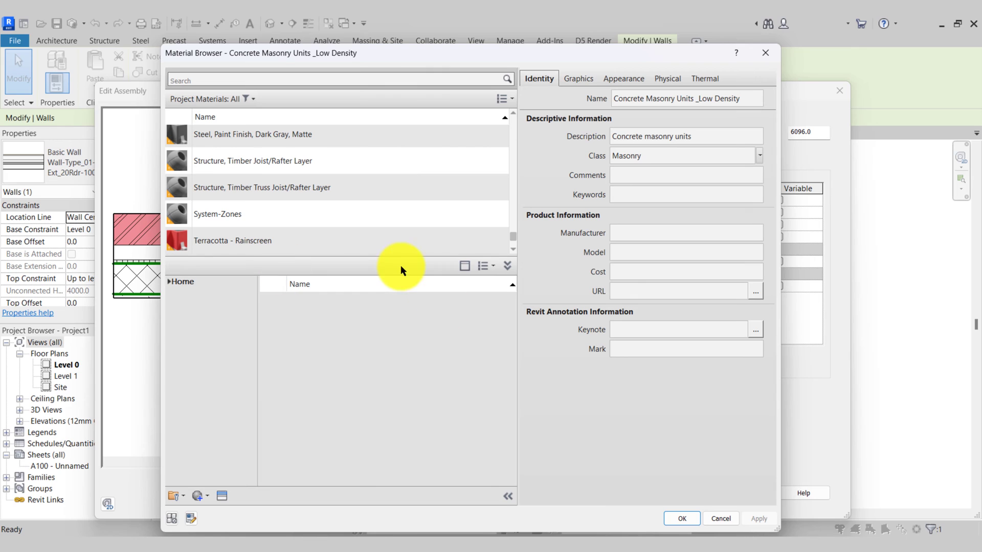
pyautogui.click(490, 265)
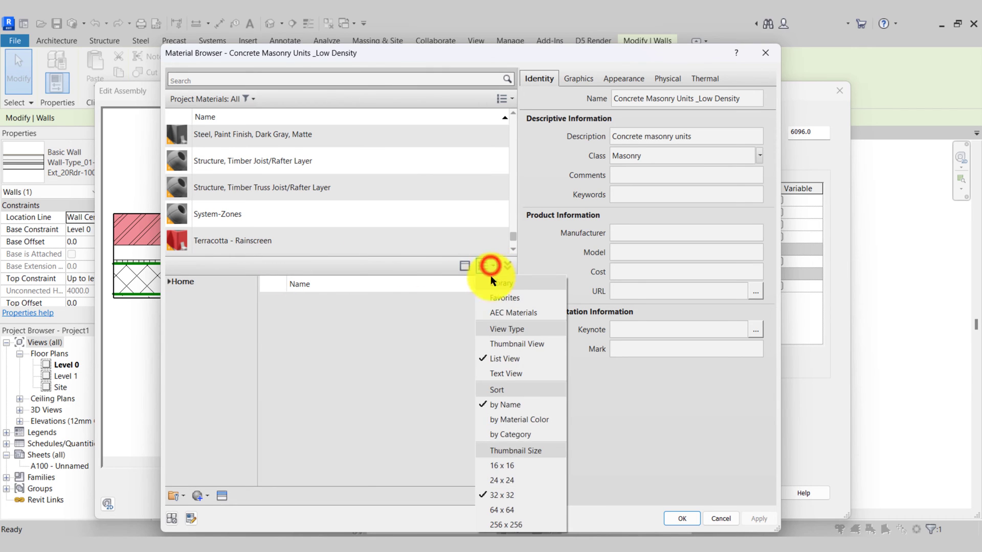
pyautogui.click(506, 311)
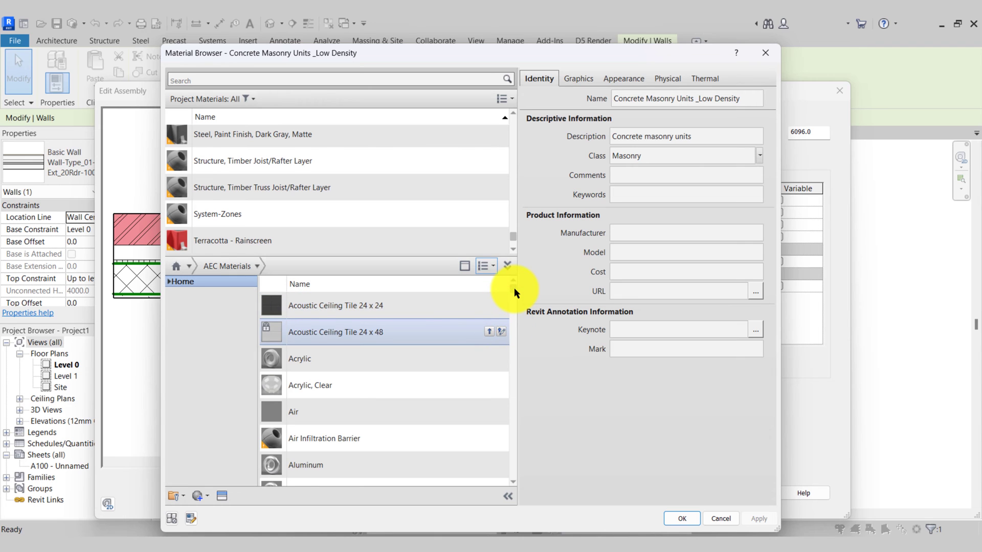
# Add Timber, C24 from the AEC Materials library to the project and assign it to the core structure layer.
pyautogui.moveTo(513, 287); pyautogui.dragTo(495, 466)
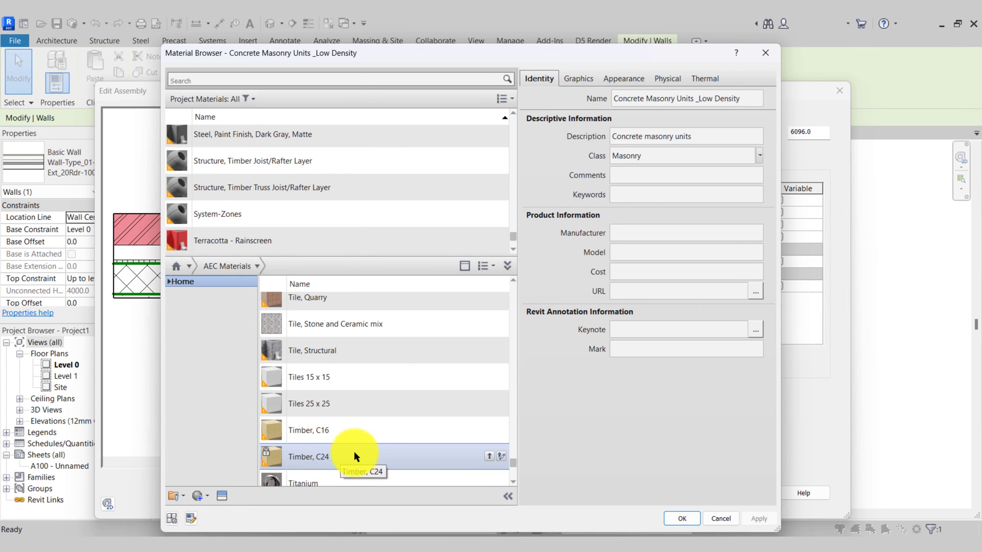
pyautogui.click(388, 452)
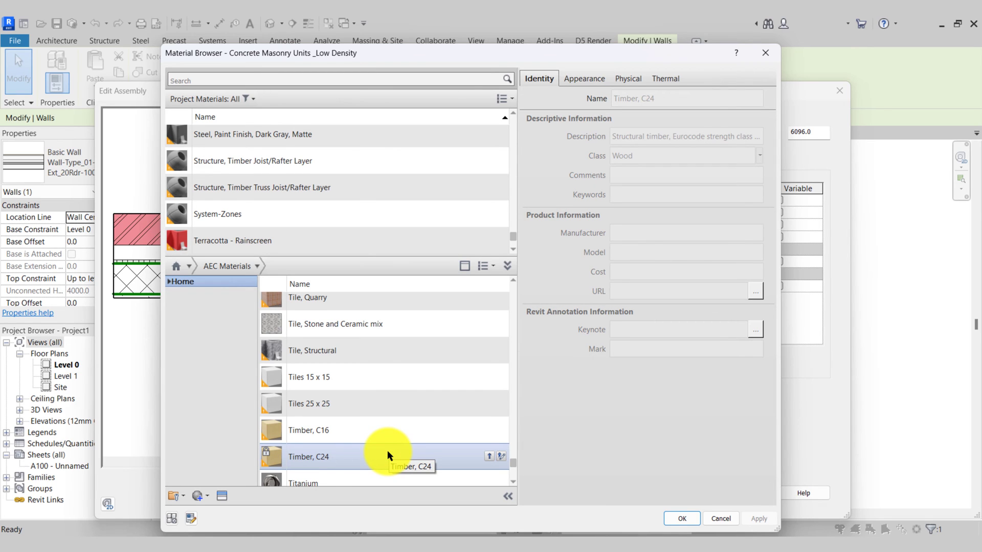
pyautogui.click(489, 455)
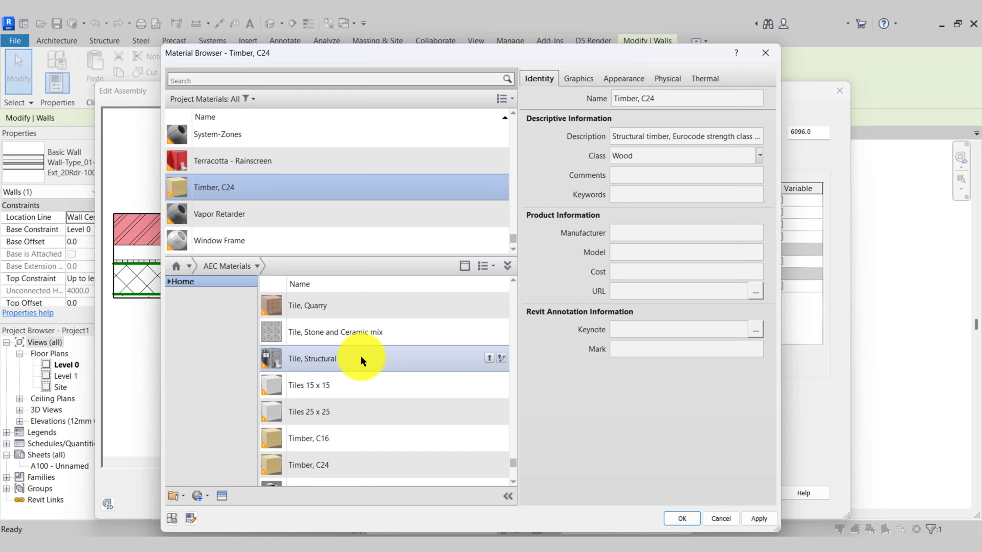
pyautogui.scroll(-1, 360, 355)
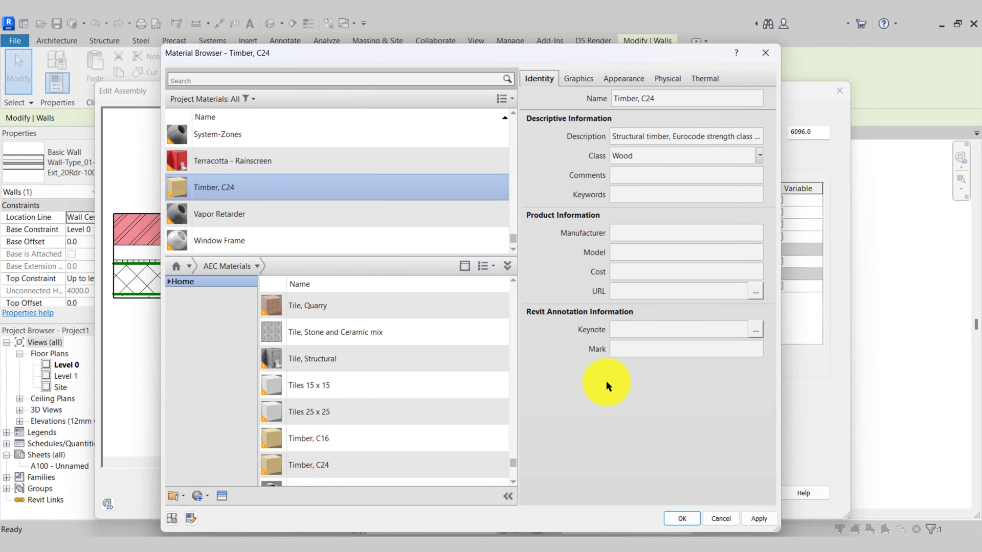
pyautogui.click(686, 512)
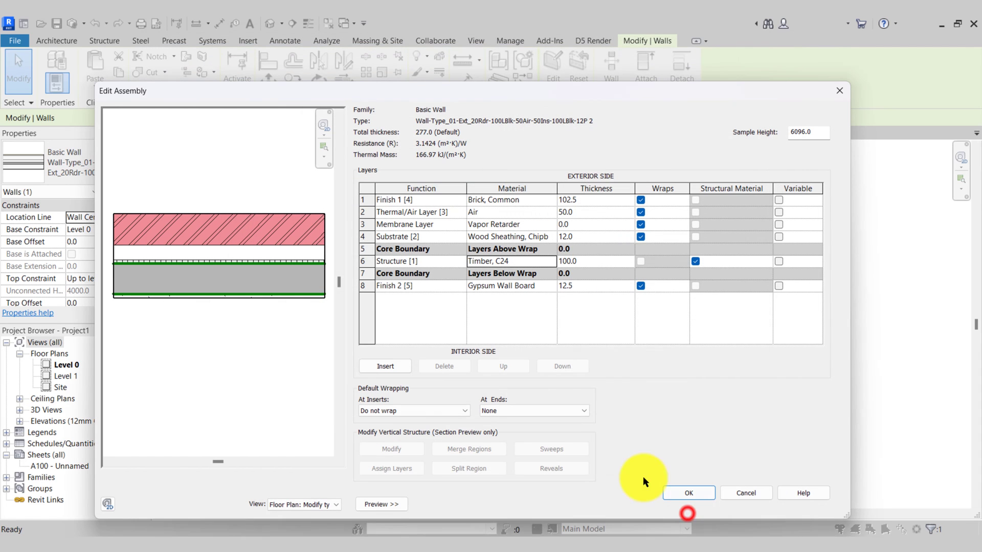
# Set the thickness of the Timber, C24 structure layer to 150 mm.
pyautogui.click(601, 261)
pyautogui.write('150')
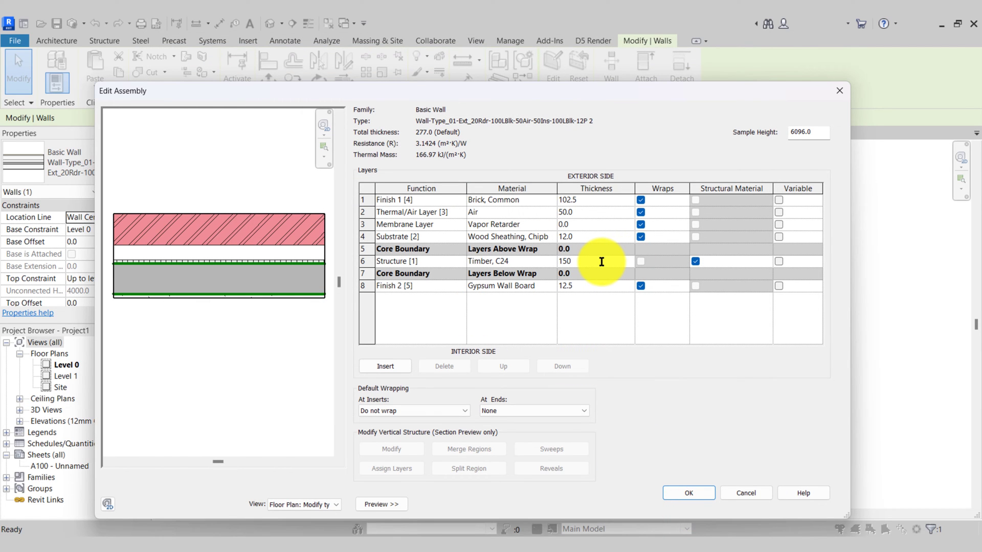
pyautogui.press('Tab')
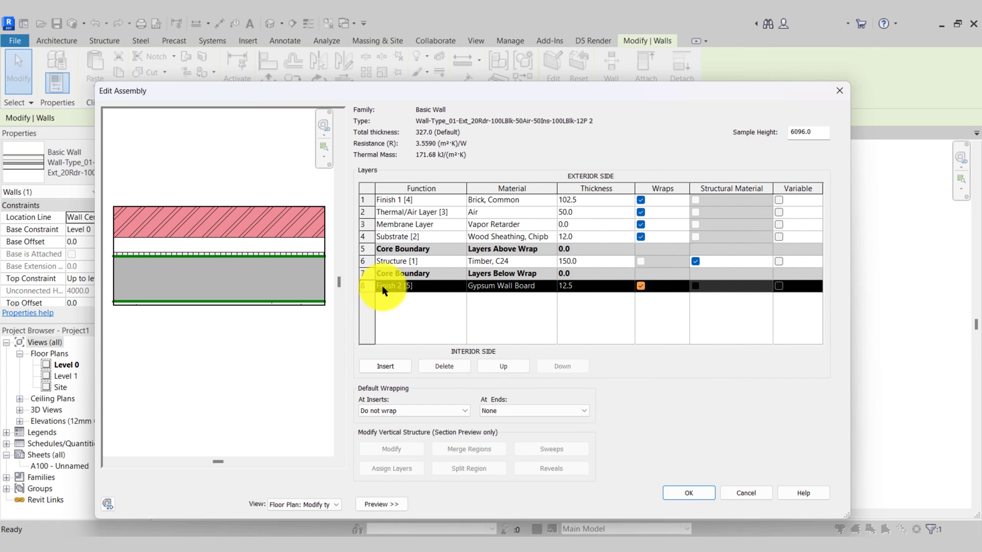
# Insert a layer between the inner core boundary and the gypsum board, with its function set to Membrane Layer.
pyautogui.click(389, 366)
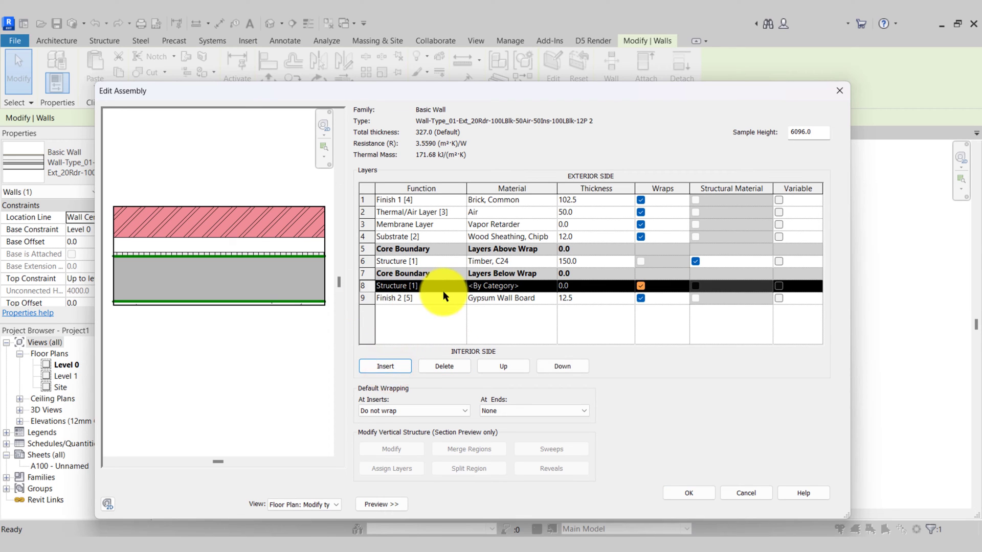
pyautogui.click(460, 287)
pyautogui.click(461, 287)
pyautogui.click(410, 345)
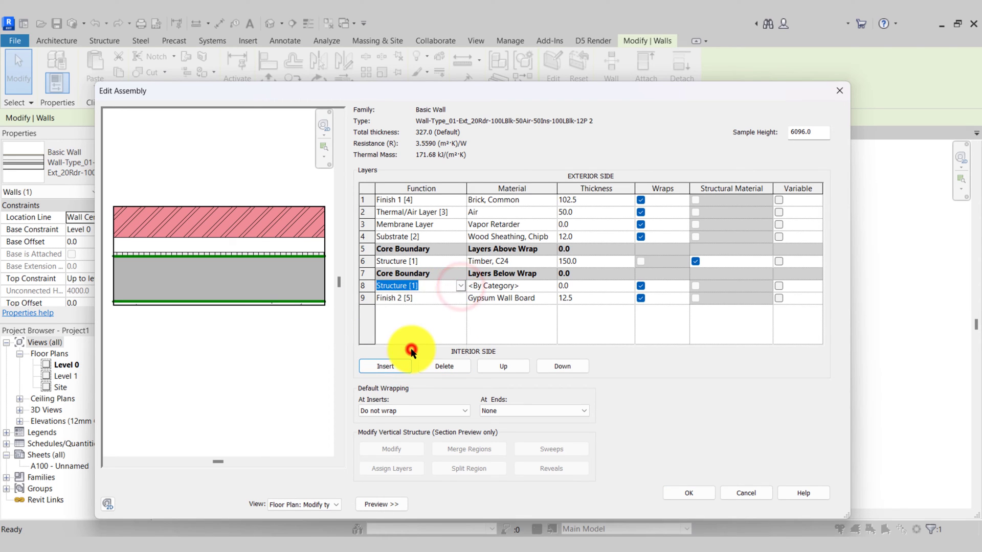
# Assign the material Vapor Retarder to the new membrane layer on the interior side of the core.
pyautogui.click(550, 285)
pyautogui.click(550, 285)
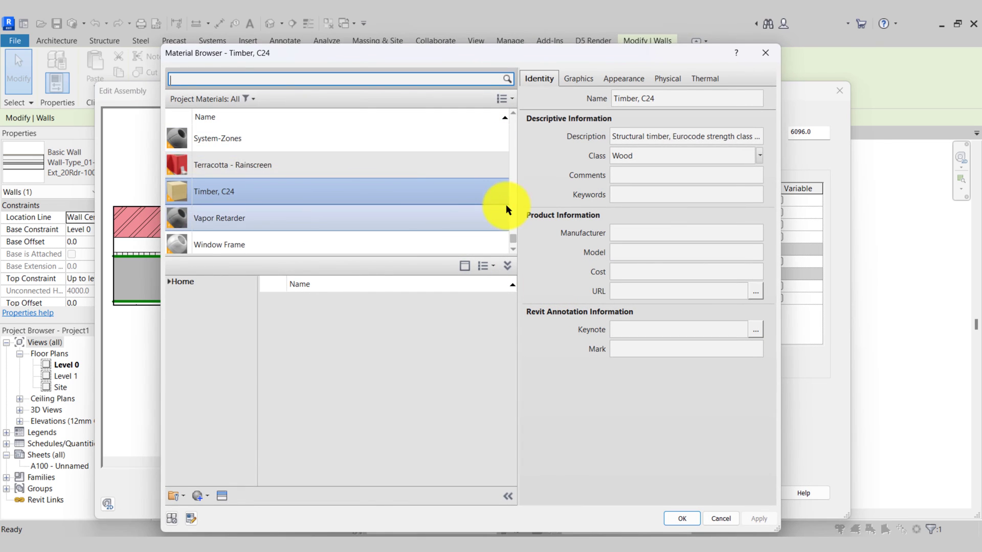
pyautogui.scroll(-1, 501, 197)
pyautogui.click(225, 162)
pyautogui.click(682, 519)
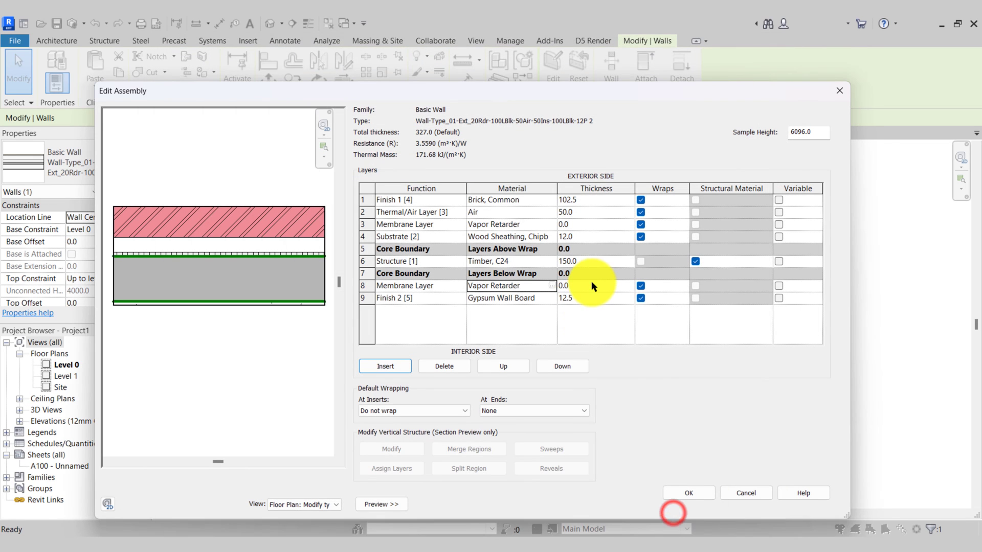
pyautogui.click(590, 285)
# Insert a layer between the inner core boundary and the interior membrane layer, with its function set to Thermal/Air Layer [3].
pyautogui.click(363, 286)
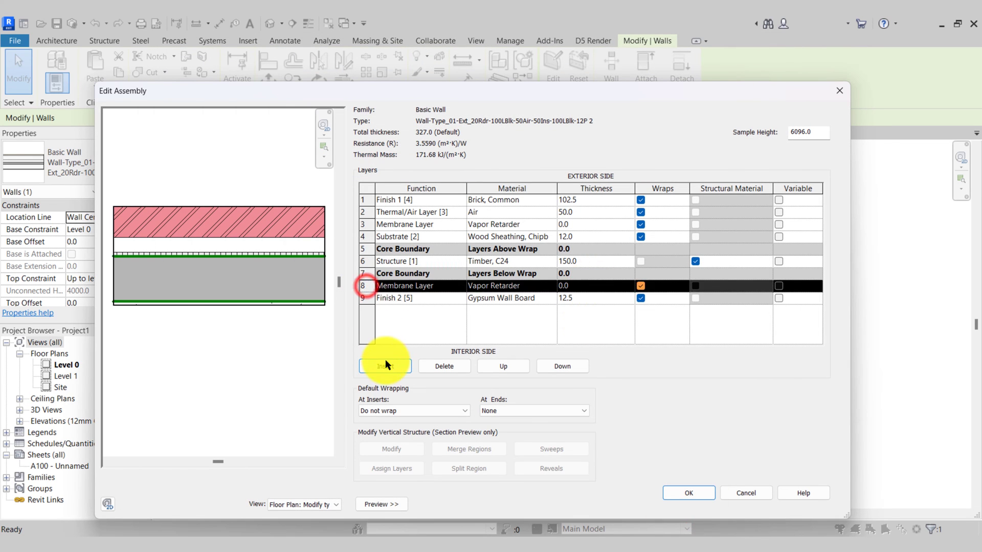
pyautogui.click(387, 363)
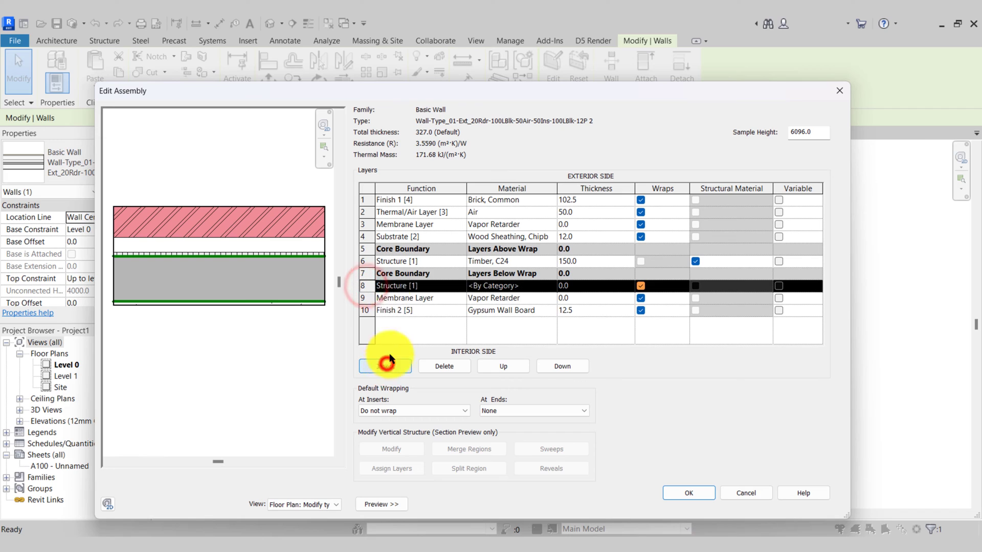
pyautogui.click(458, 287)
pyautogui.click(460, 285)
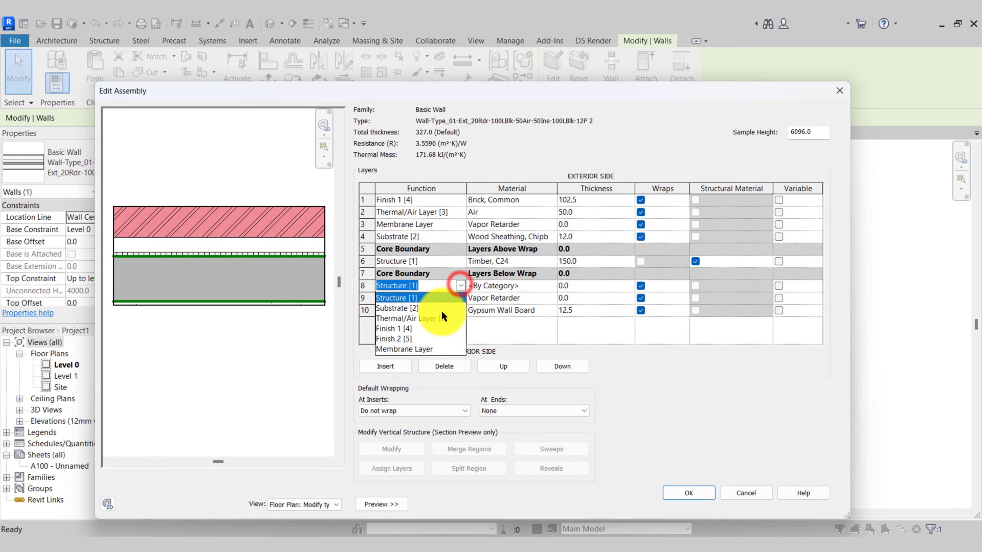
pyautogui.click(408, 319)
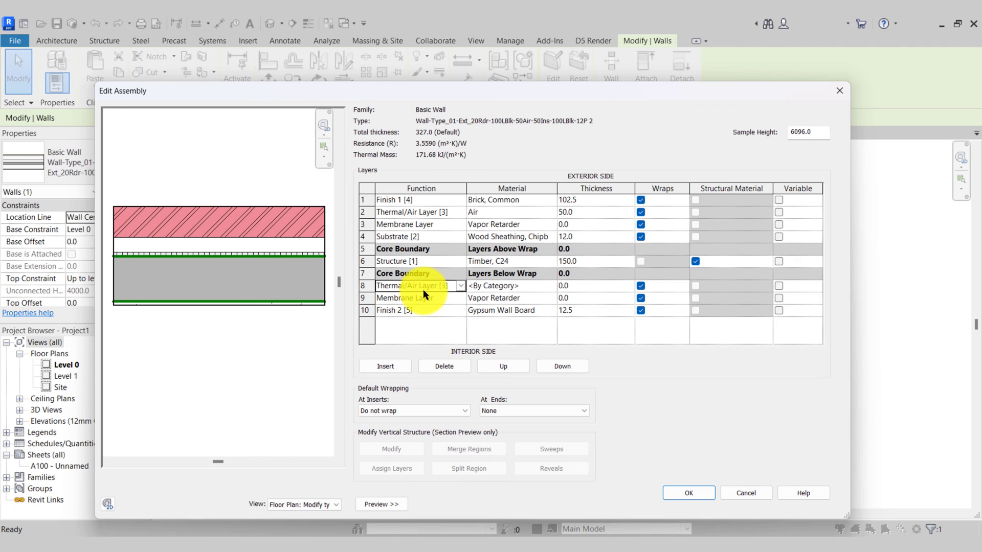
# Assign the project material Rigid insulation to the new interior Thermal/Air layer.
pyautogui.click(535, 284)
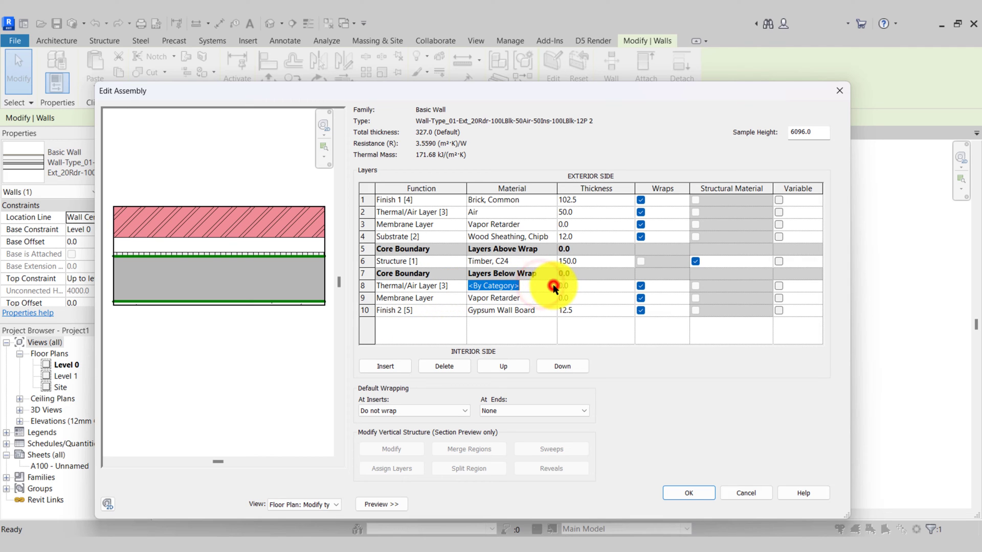
pyautogui.click(551, 285)
pyautogui.scroll(3, 460, 230)
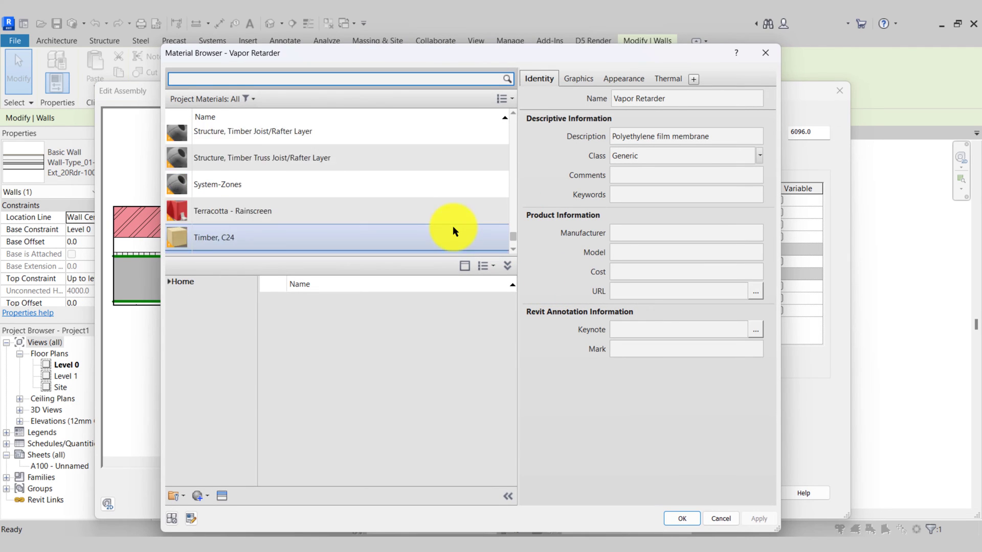
pyautogui.scroll(3, 335, 212)
pyautogui.scroll(-1, 335, 212)
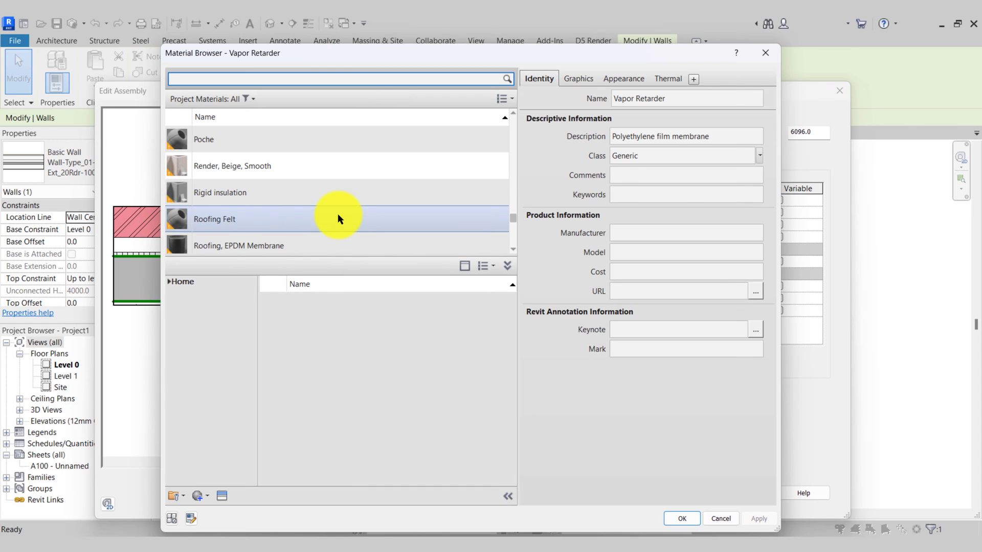
pyautogui.click(293, 194)
pyautogui.click(683, 519)
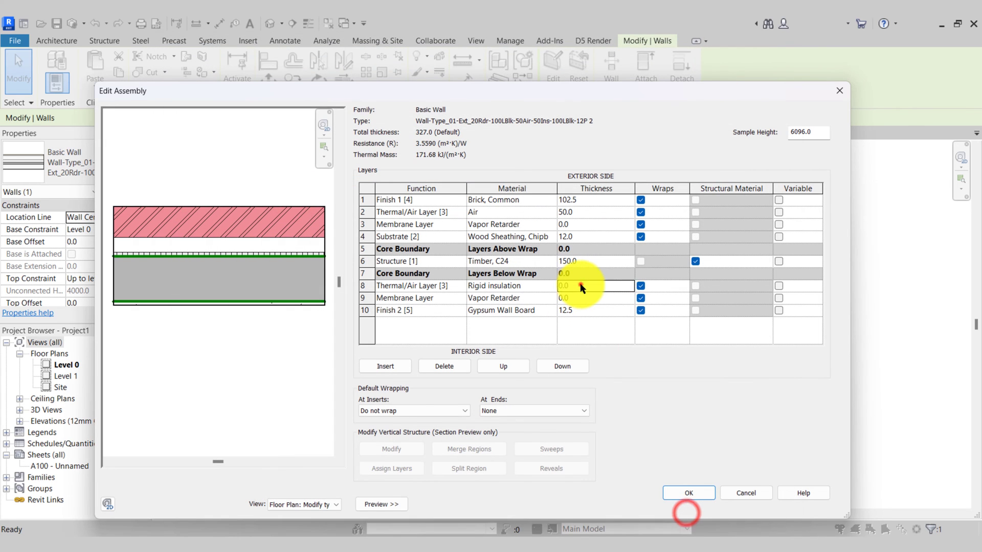
# Set the Rigid insulation layer's thickness to 40 mm and accept the edited wall assembly.
pyautogui.click(581, 284)
pyautogui.write('40')
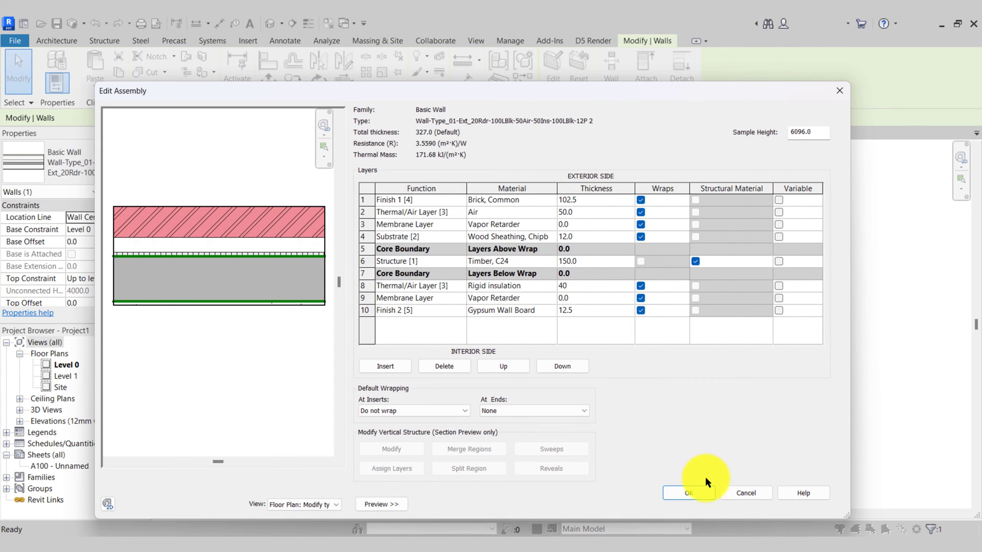
pyautogui.click(697, 493)
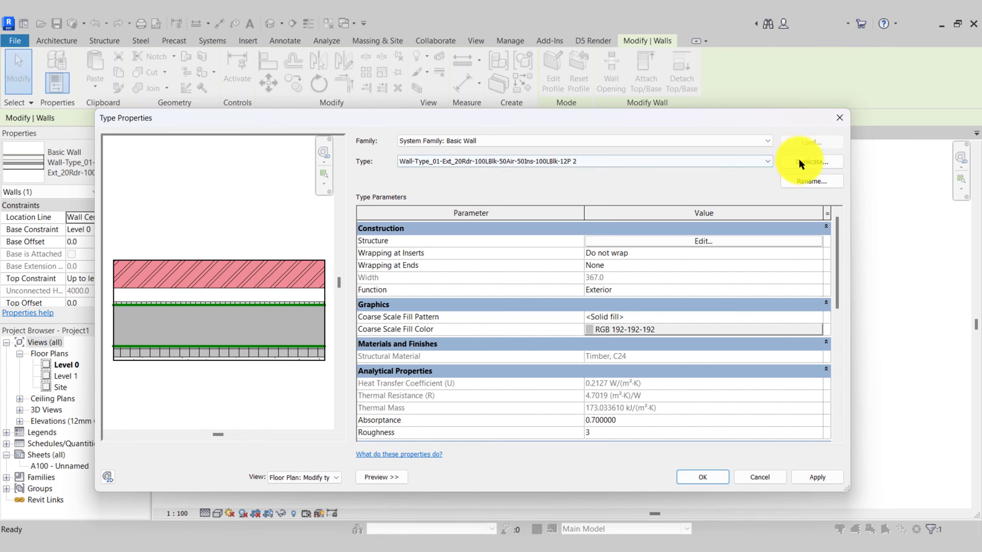
# Rename the wall type as Wall-Type_02-Ext_102Bwk-50Air-12Ply-150Tmb-40Ins-12P, apply the type properties and deselect the wall.
pyautogui.click(791, 182)
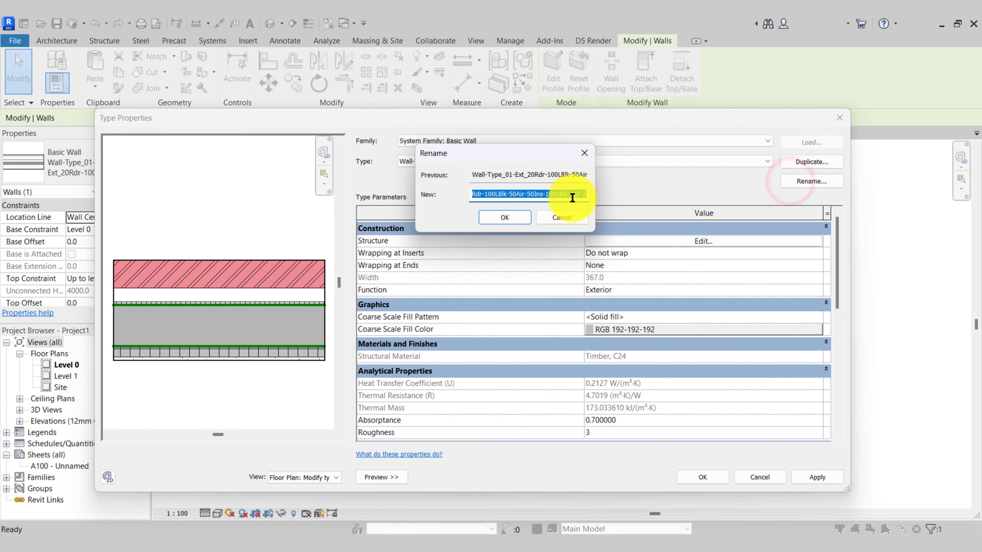
pyautogui.click(565, 198)
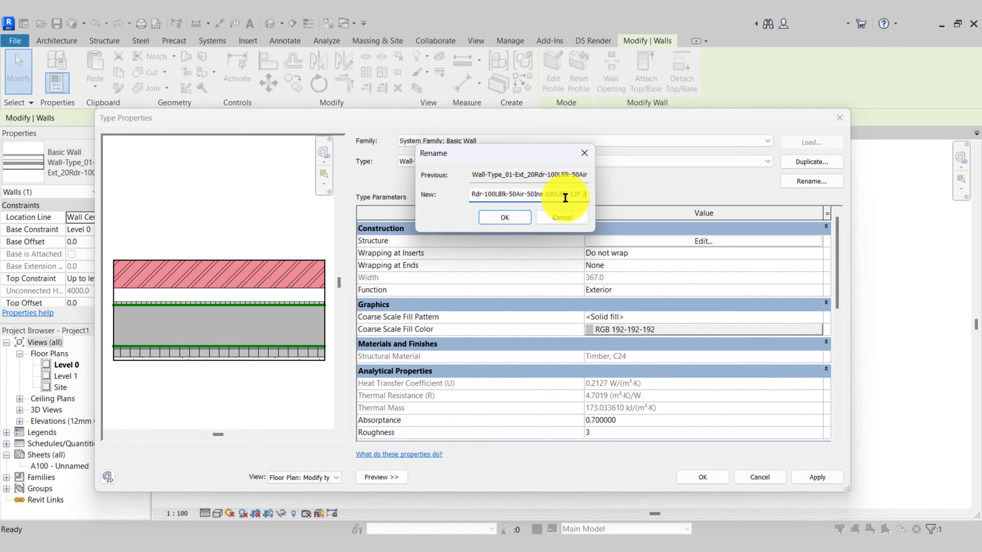
pyautogui.click(476, 194)
pyautogui.click(513, 195)
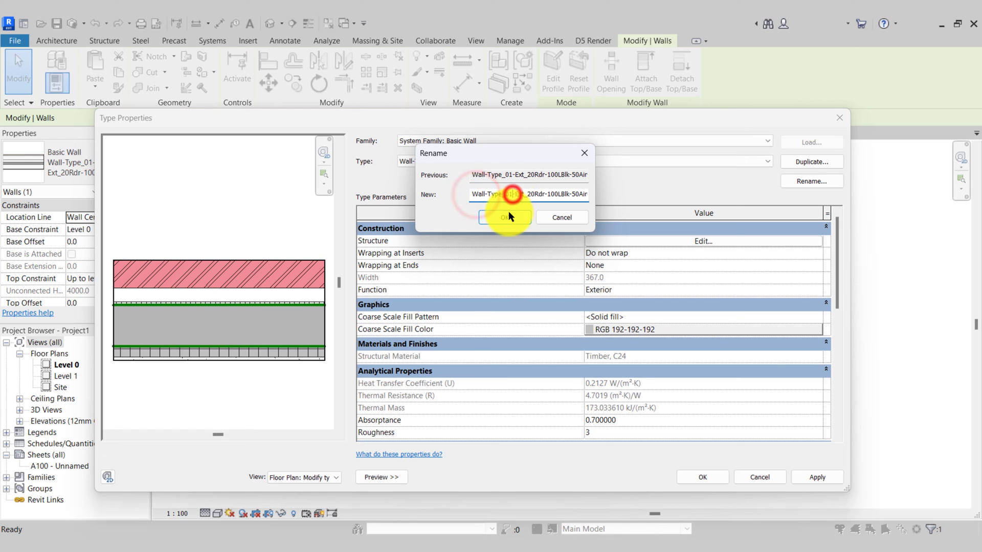
pyautogui.press('BackSpace')
pyautogui.write('2')
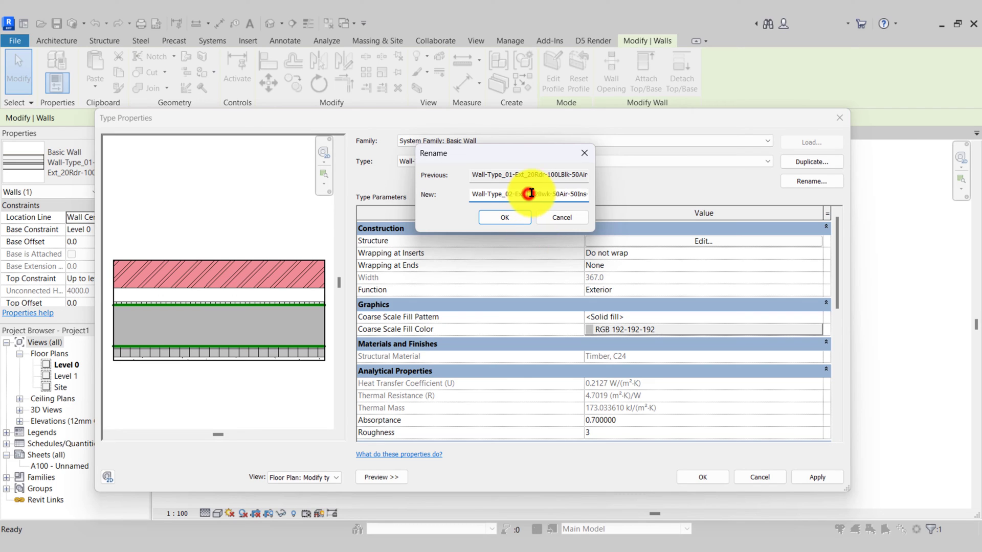
pyautogui.moveTo(528, 195); pyautogui.dragTo(602, 193)
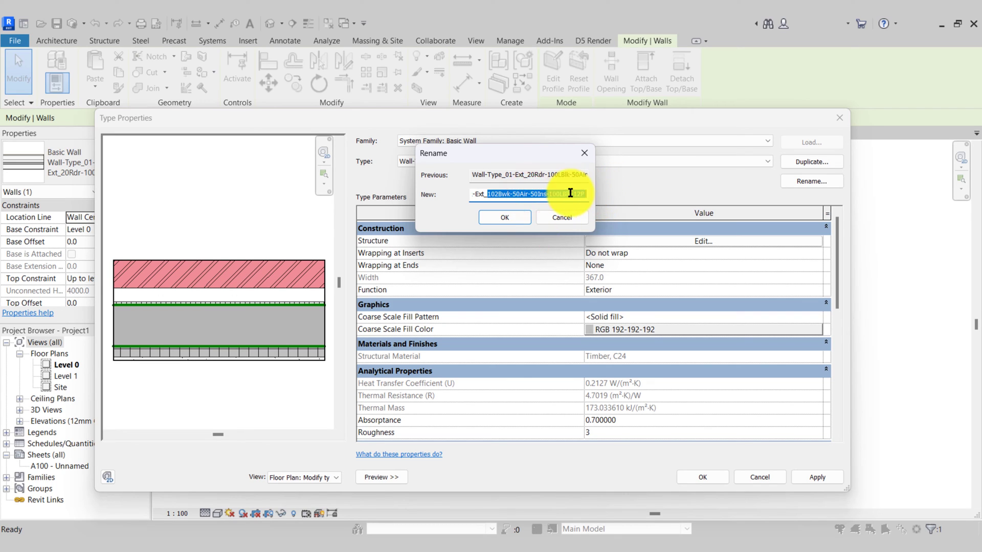
pyautogui.press('BackSpace')
pyautogui.click(537, 196)
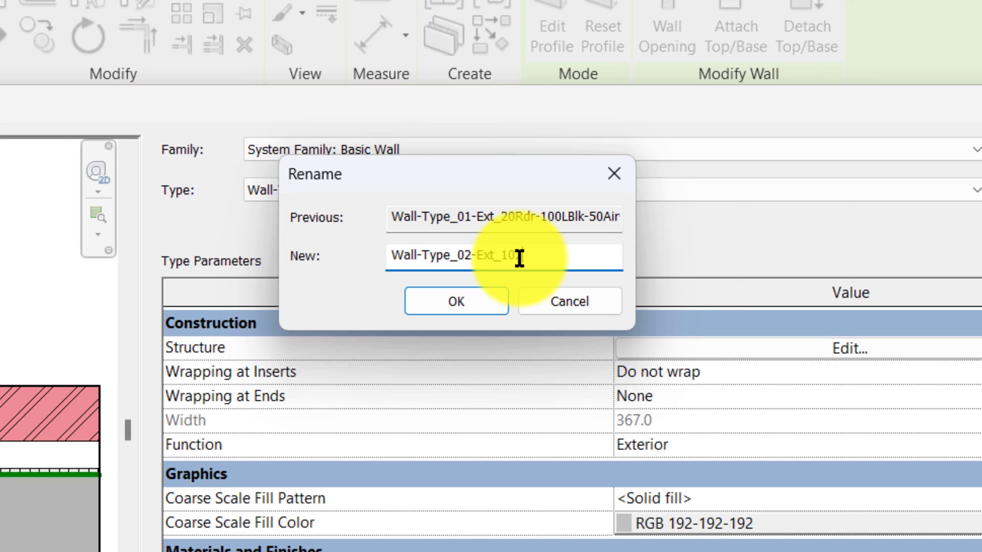
pyautogui.write('100Bwk-50Air-12Ply')
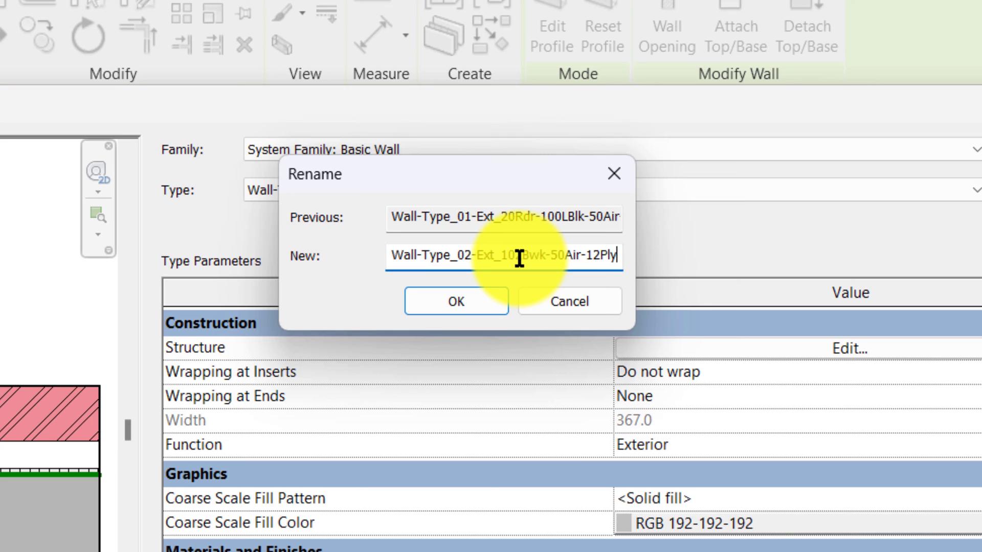
pyautogui.write('-15')
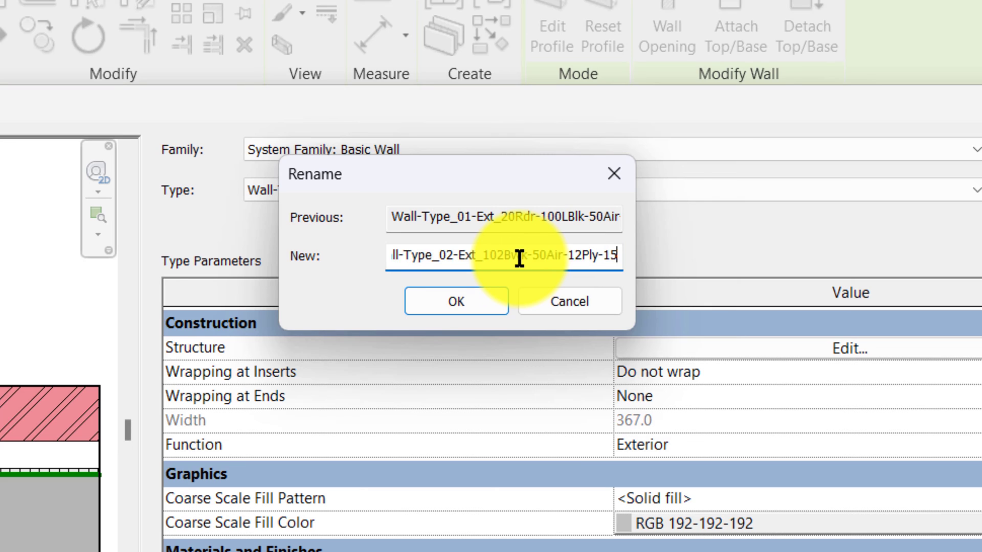
pyautogui.write('0Tmb')
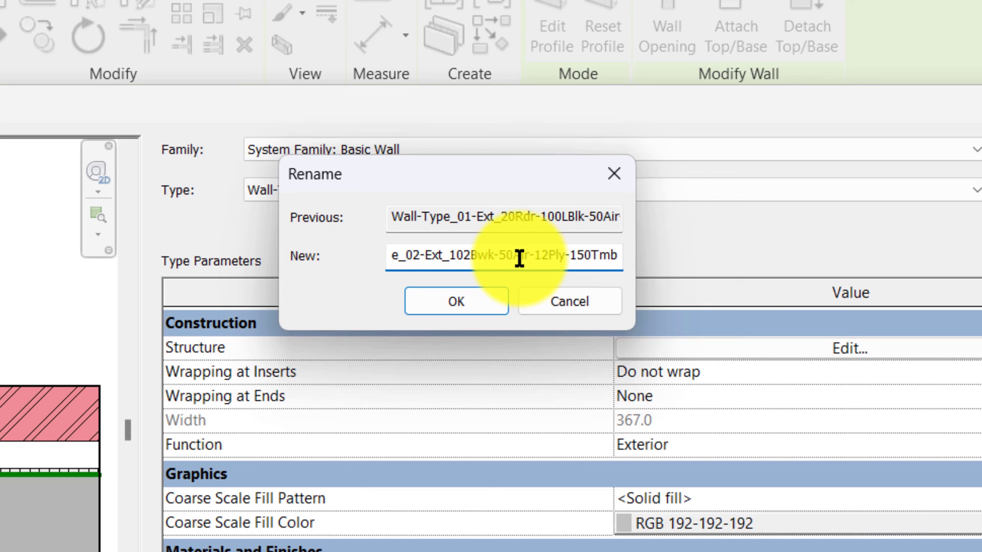
pyautogui.write('-')
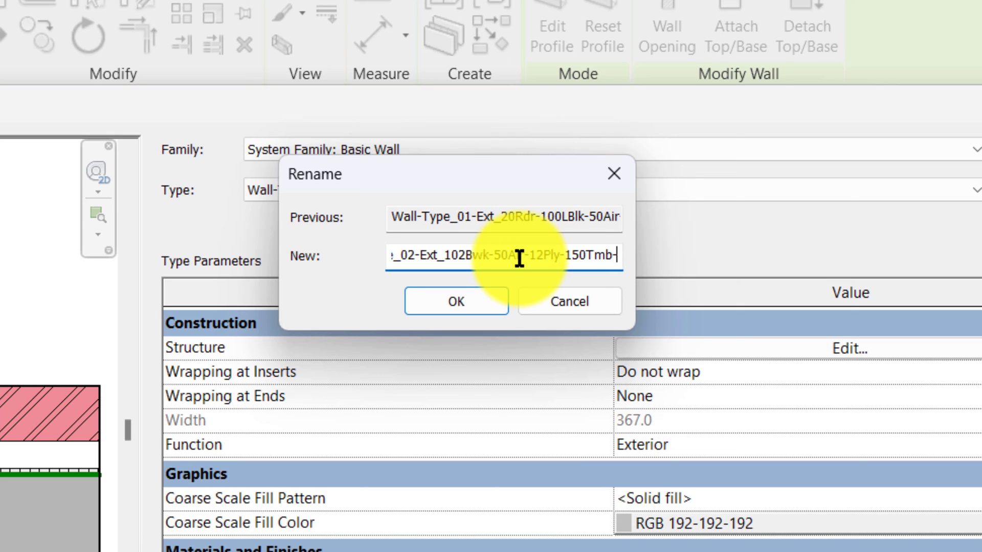
pyautogui.write('40In')
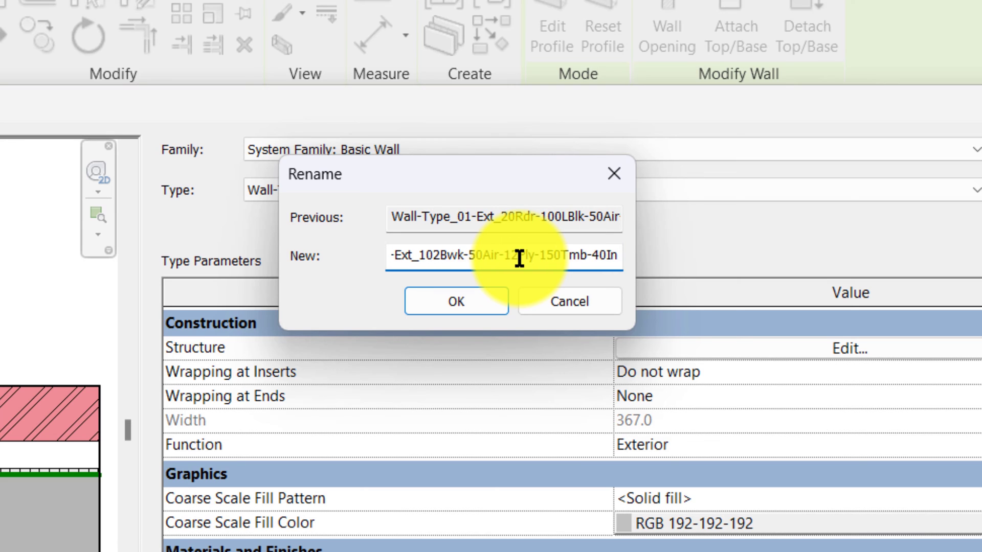
pyautogui.write('s-')
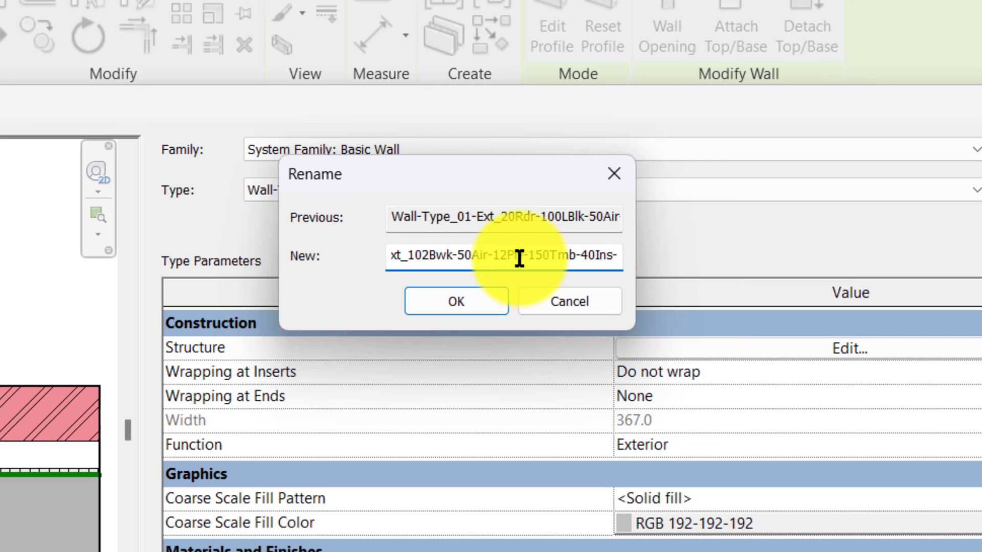
pyautogui.write('12_')
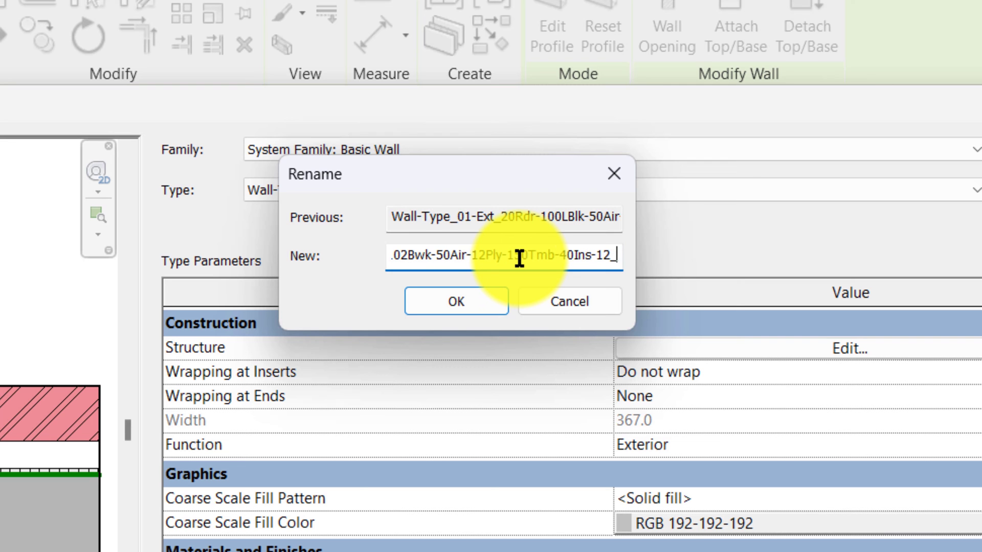
pyautogui.press('BackSpace')
pyautogui.write('P')
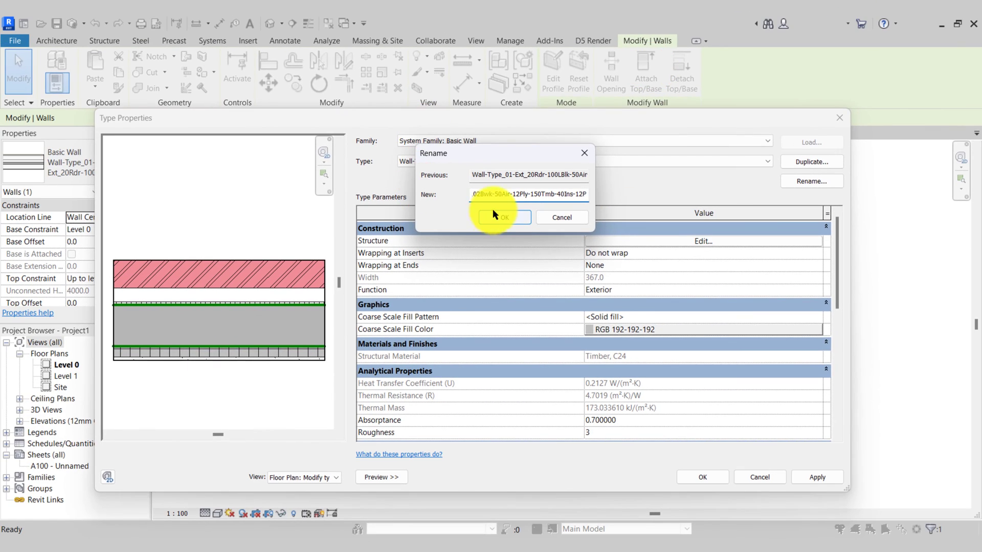
pyautogui.click(441, 284)
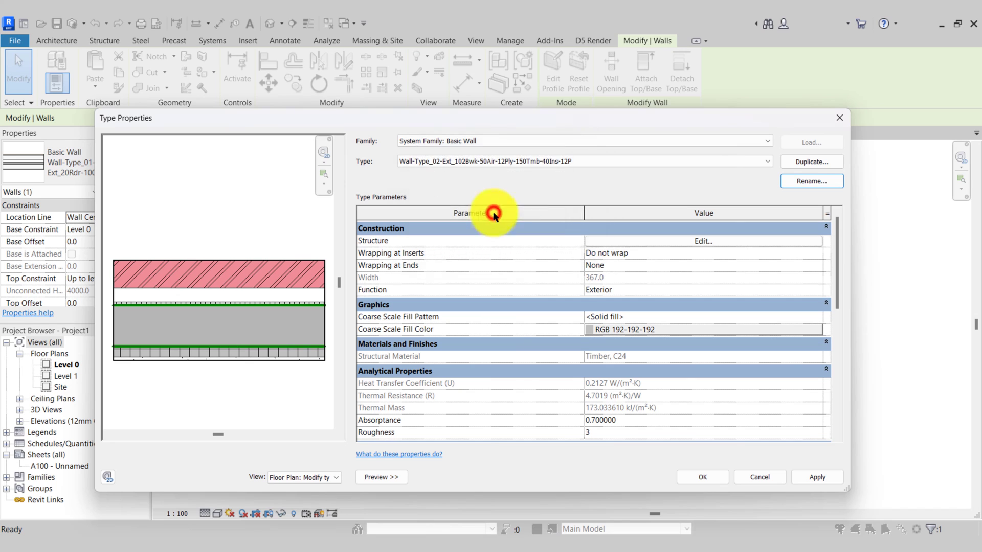
pyautogui.click(702, 478)
pyautogui.click(567, 431)
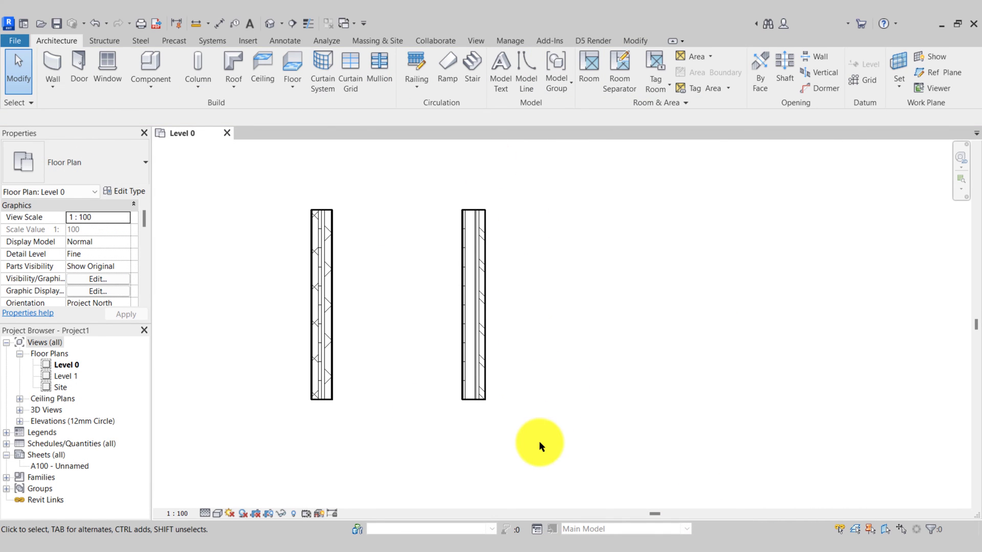
# Copy the brick-faced timber-frame wall horizontally away from the block wall, leaving a gap of about 1833 mm to the original.
pyautogui.moveTo(544, 450); pyautogui.dragTo(504, 416, button='middle')
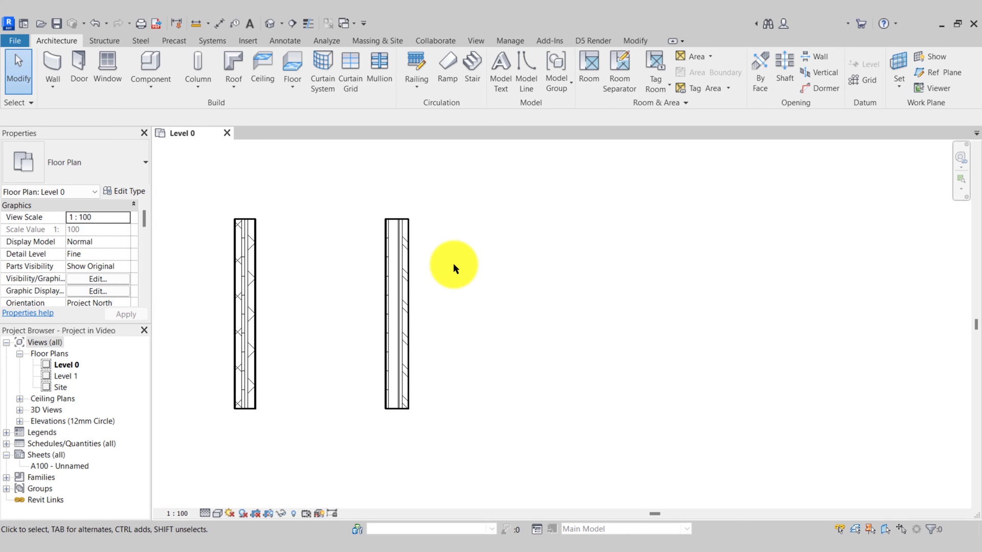
pyautogui.click(405, 262)
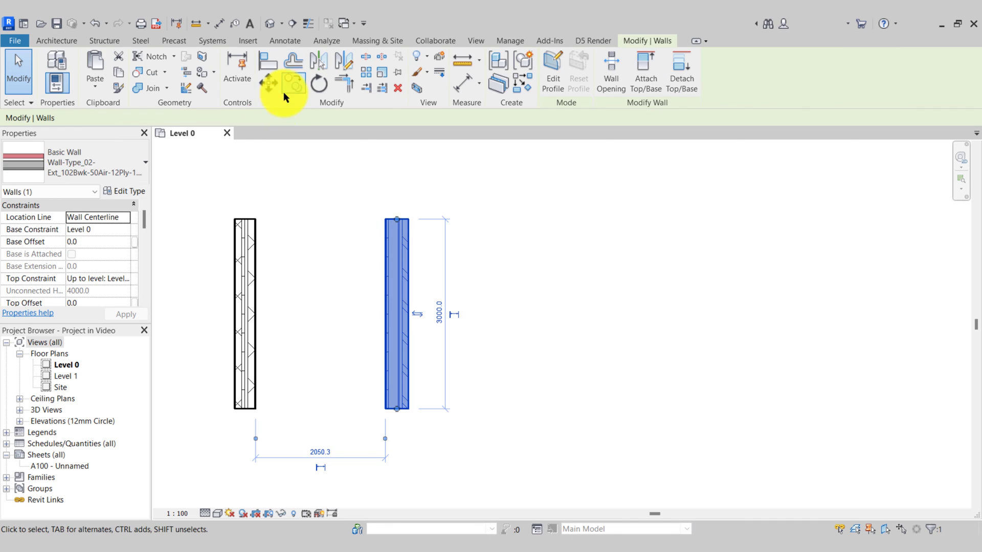
pyautogui.click(289, 93)
pyautogui.click(396, 219)
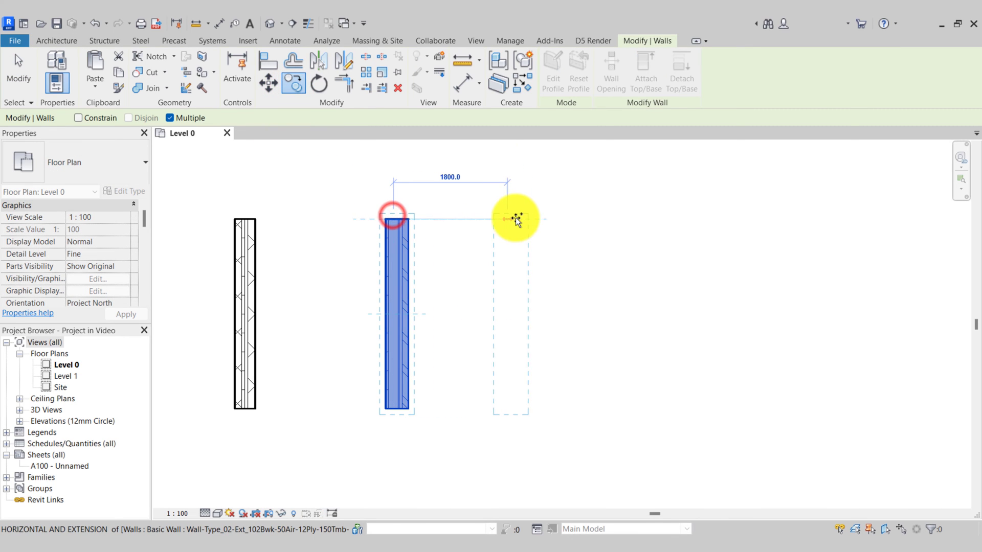
pyautogui.click(534, 219)
pyautogui.press('Escape')
# Duplicate the type of the newly copied wall under the suggested name and open its structure for editing.
pyautogui.click(533, 219)
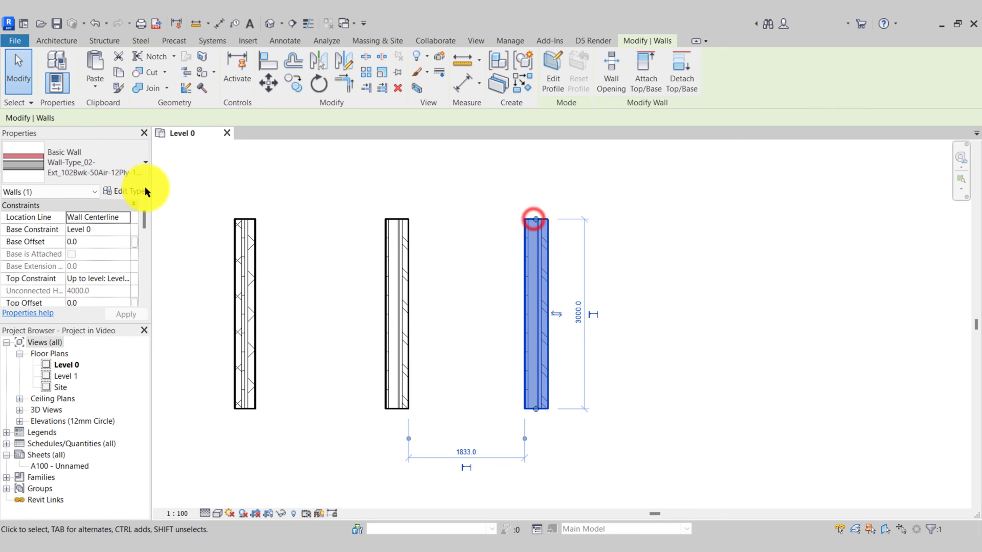
pyautogui.click(137, 192)
pyautogui.click(812, 142)
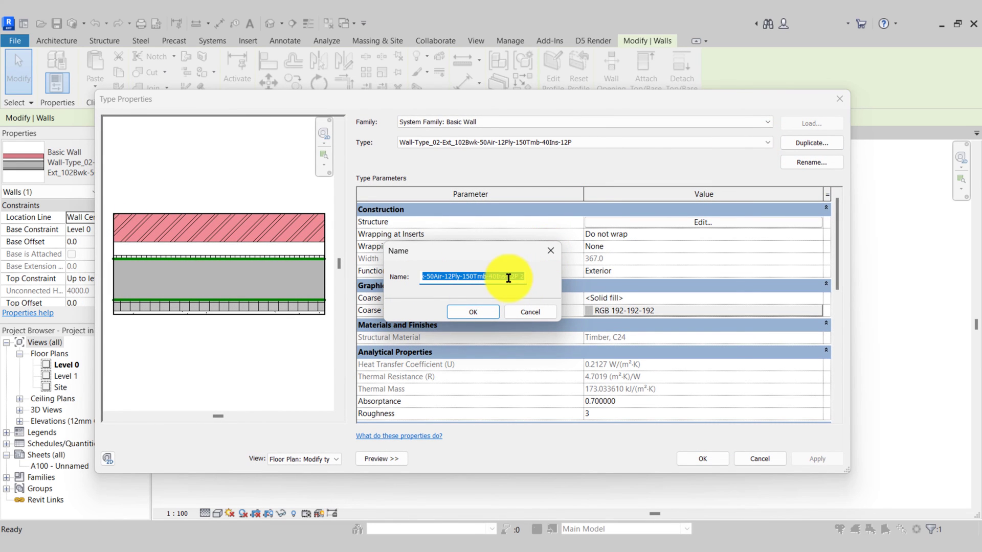
pyautogui.click(475, 313)
pyautogui.click(573, 177)
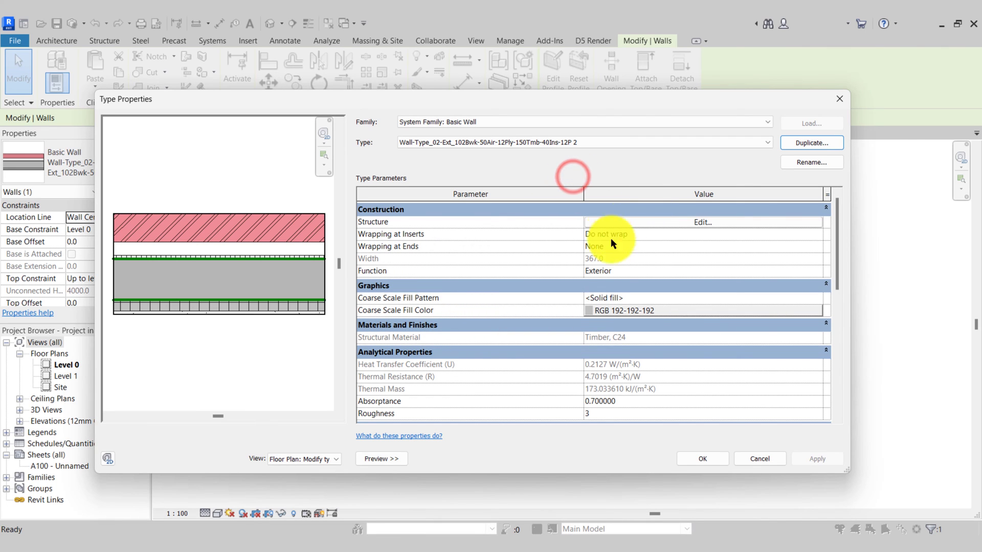
pyautogui.click(668, 223)
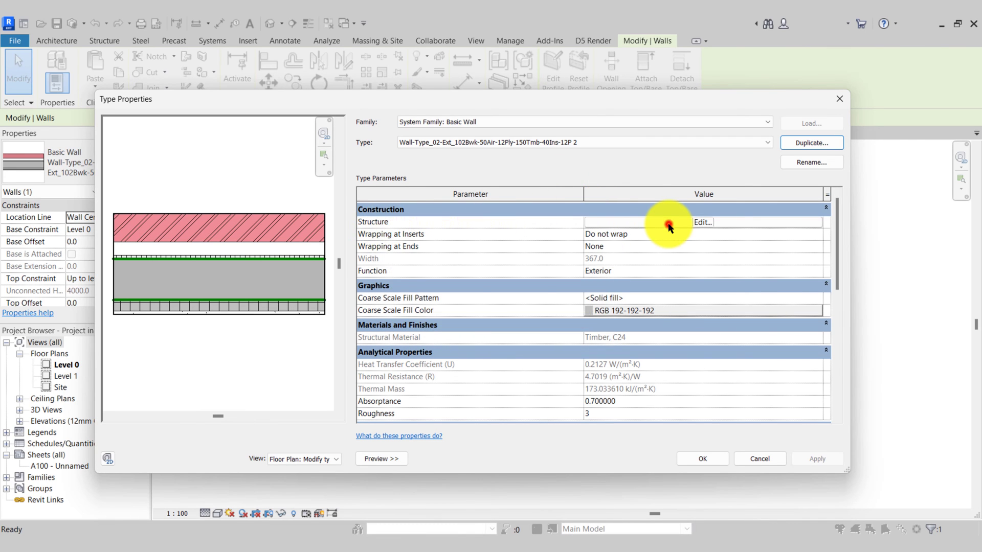
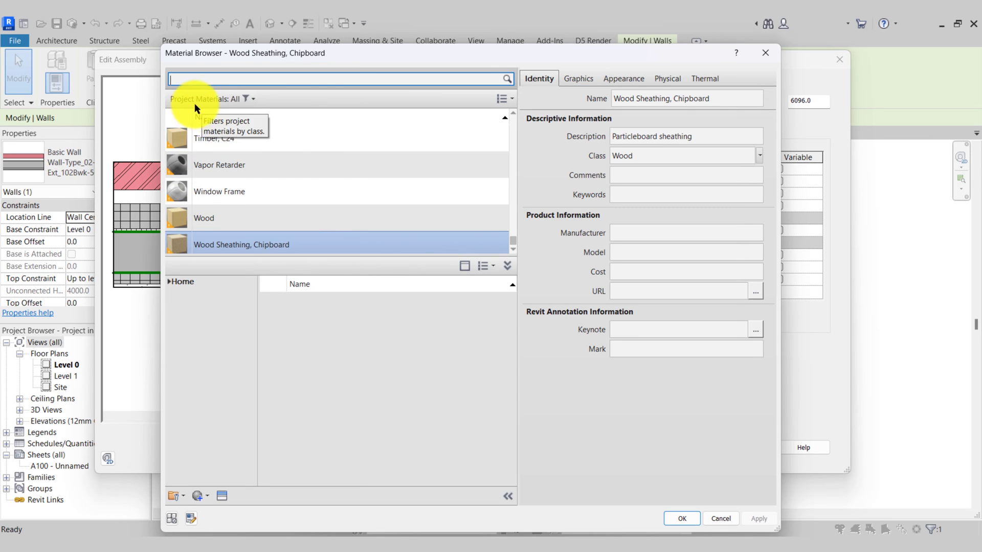
# Add Particleboard from the AEC Materials library to the project and assign it to the Substrate layer.
pyautogui.click(486, 265)
pyautogui.click(502, 313)
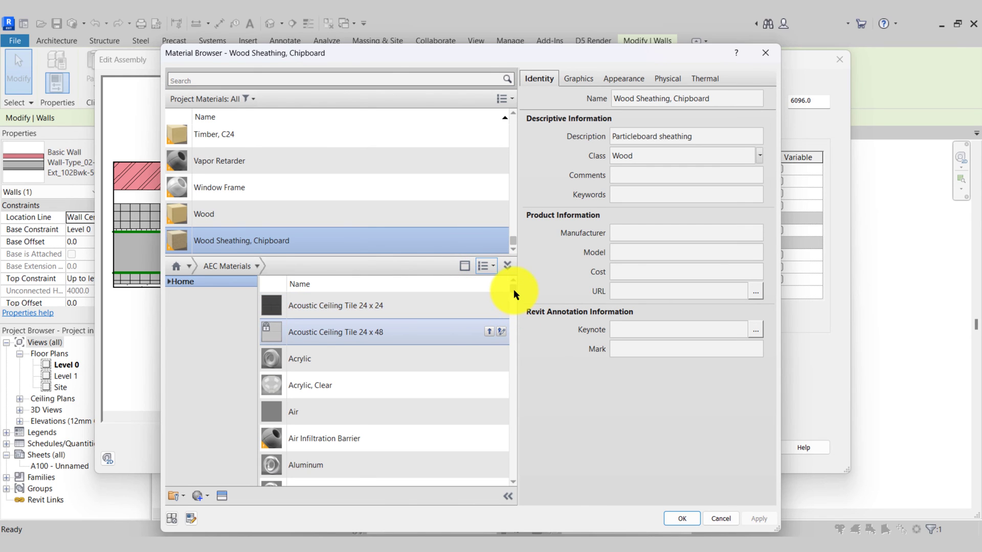
pyautogui.moveTo(513, 290); pyautogui.dragTo(513, 395)
pyautogui.scroll(-3, 394, 364)
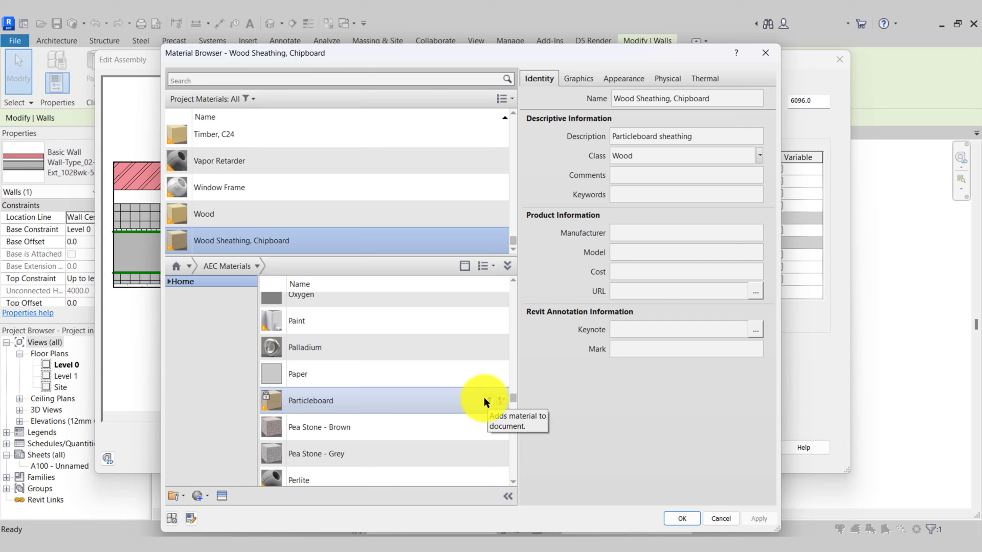
pyautogui.click(489, 398)
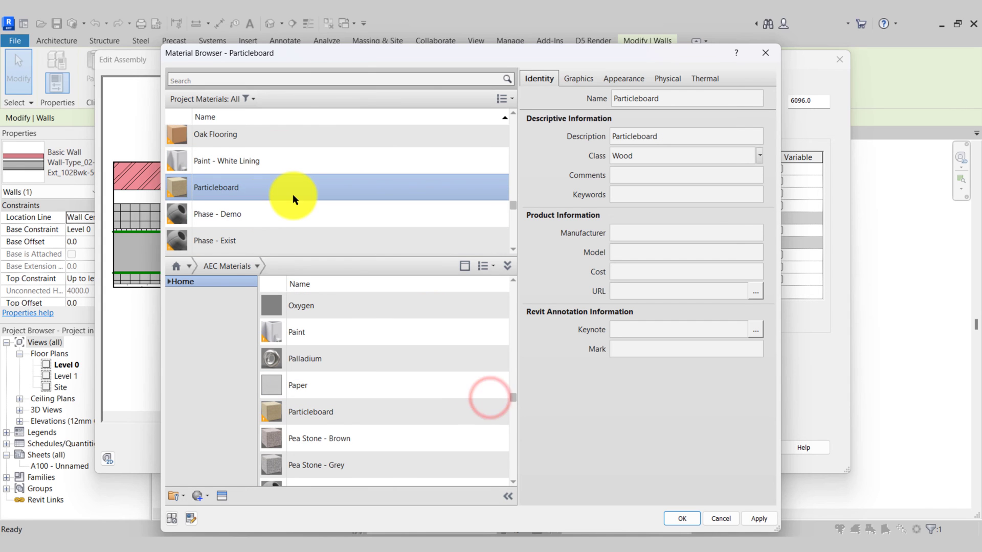
pyautogui.click(682, 518)
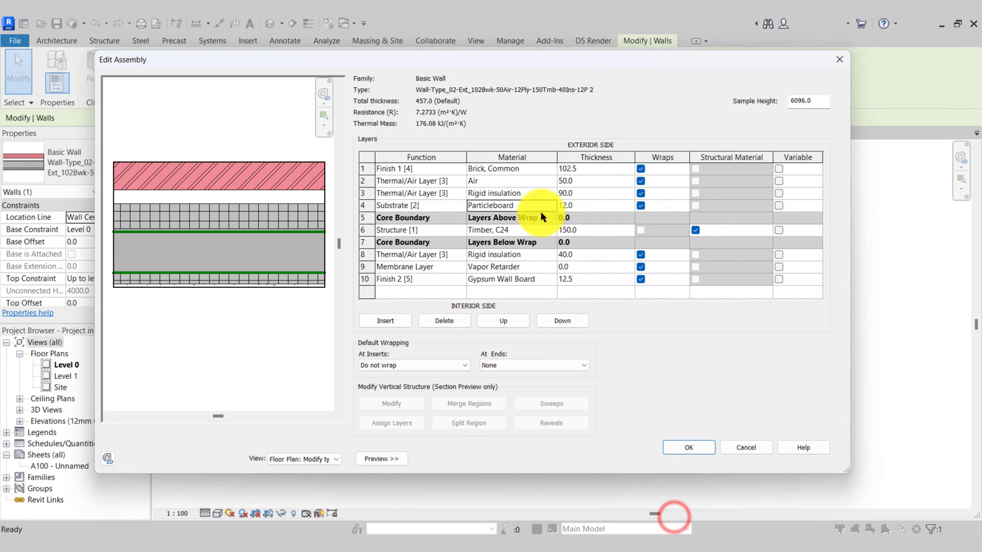
# Set the Particleboard substrate layer's thickness to 10 mm.
pyautogui.click(578, 206)
pyautogui.write('10')
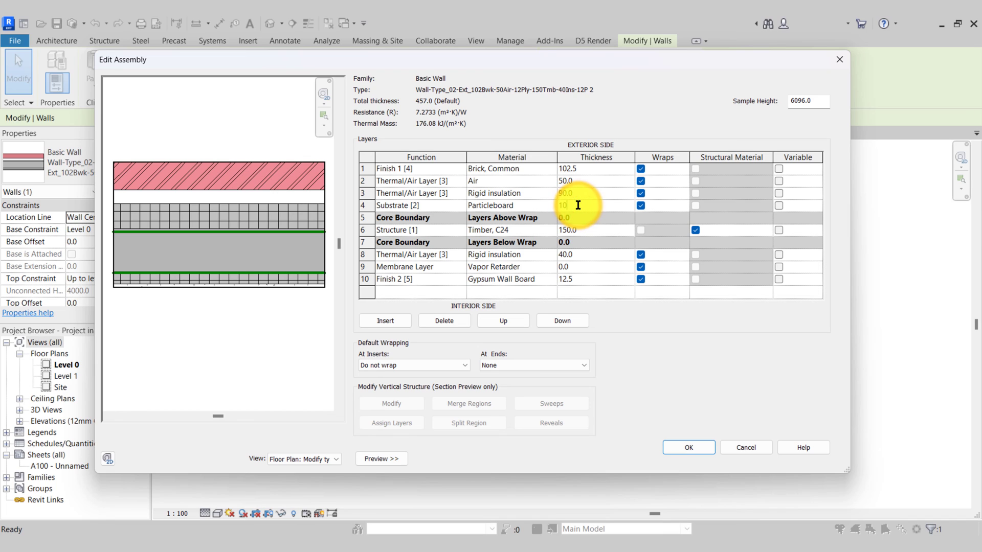
pyautogui.press('Tab')
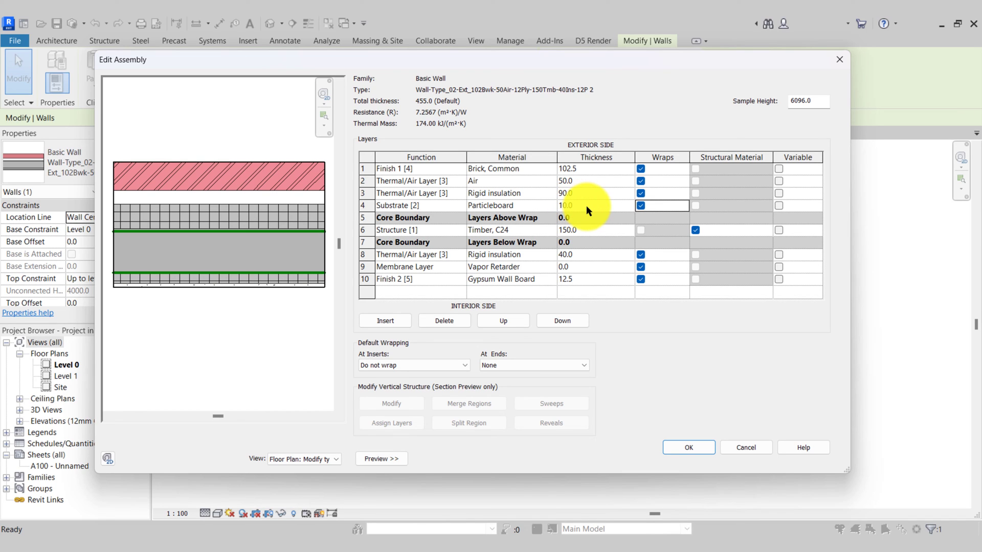
# Replace the Structure layer's timber with Structure, Light Gauge Steel Joist/Rafter Layer, added from the AEC Materials library.
pyautogui.click(528, 231)
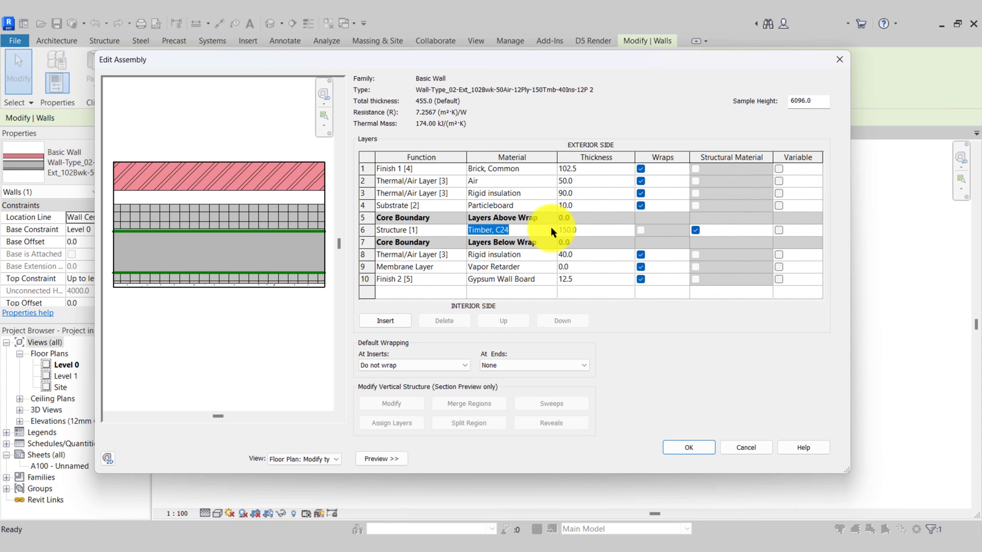
pyautogui.click(551, 229)
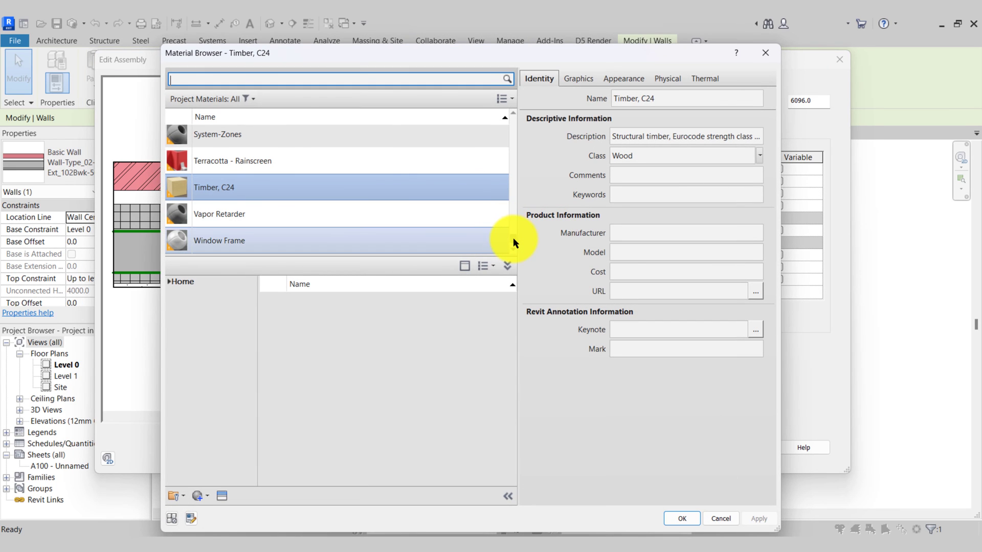
pyautogui.moveTo(514, 237); pyautogui.dragTo(514, 235)
pyautogui.scroll(-1, 467, 231)
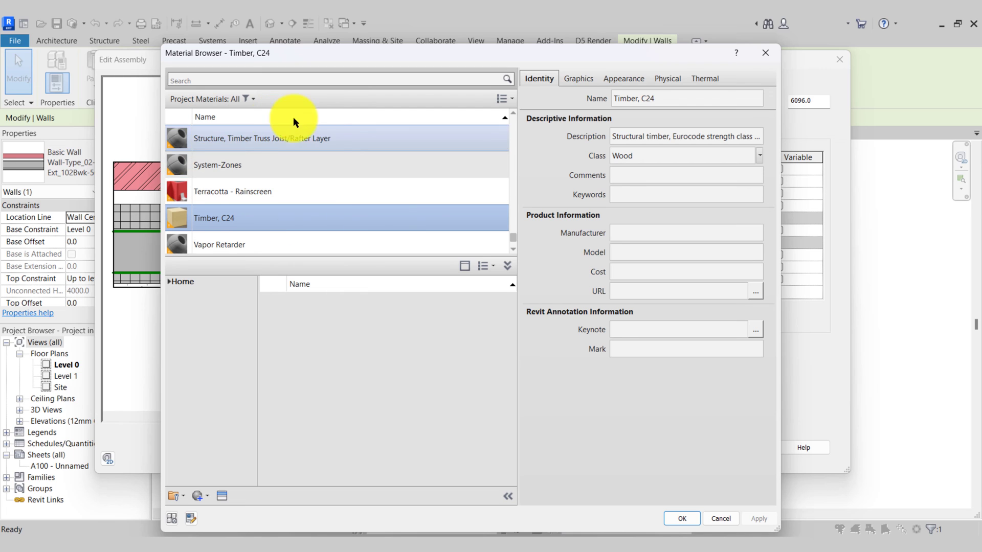
pyautogui.click(494, 266)
pyautogui.click(500, 318)
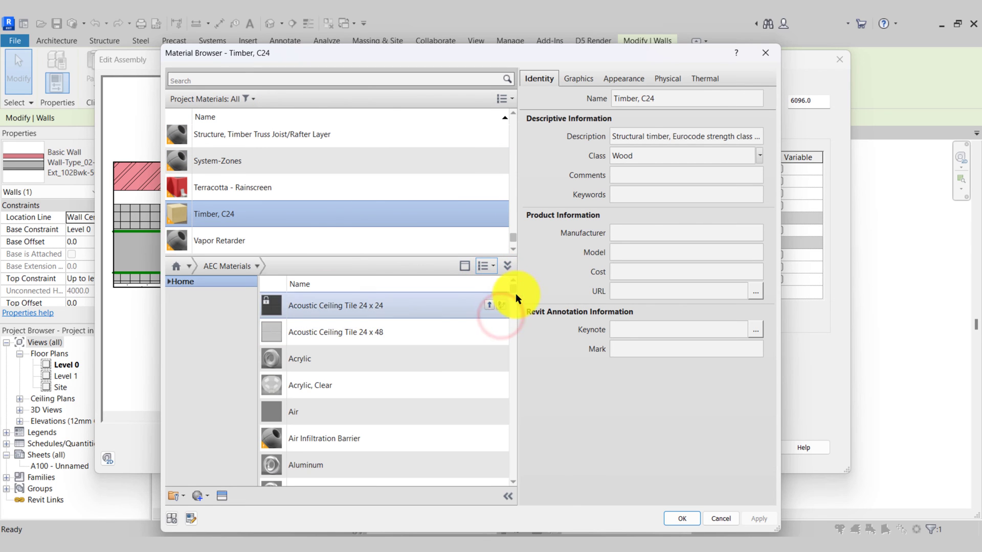
pyautogui.moveTo(514, 297); pyautogui.dragTo(513, 455)
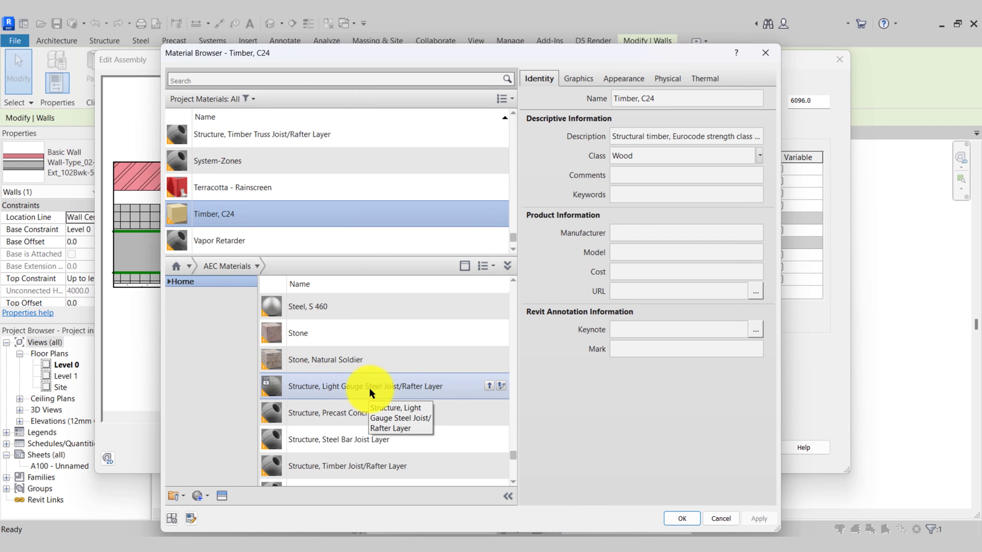
pyautogui.click(489, 386)
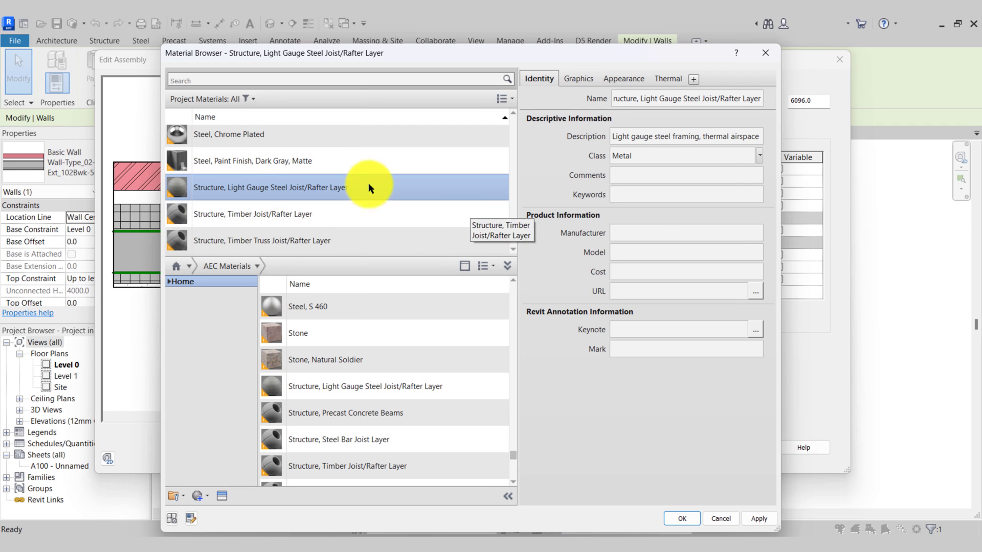
pyautogui.click(680, 519)
# Set the light gauge steel structure layer's thickness to 100 mm.
pyautogui.click(601, 230)
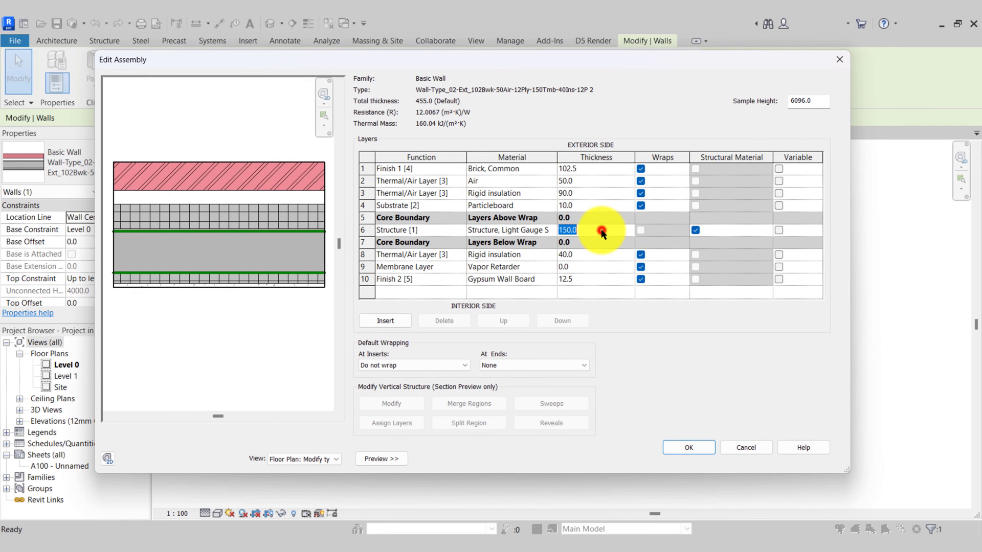
pyautogui.write('100')
pyautogui.press('Tab')
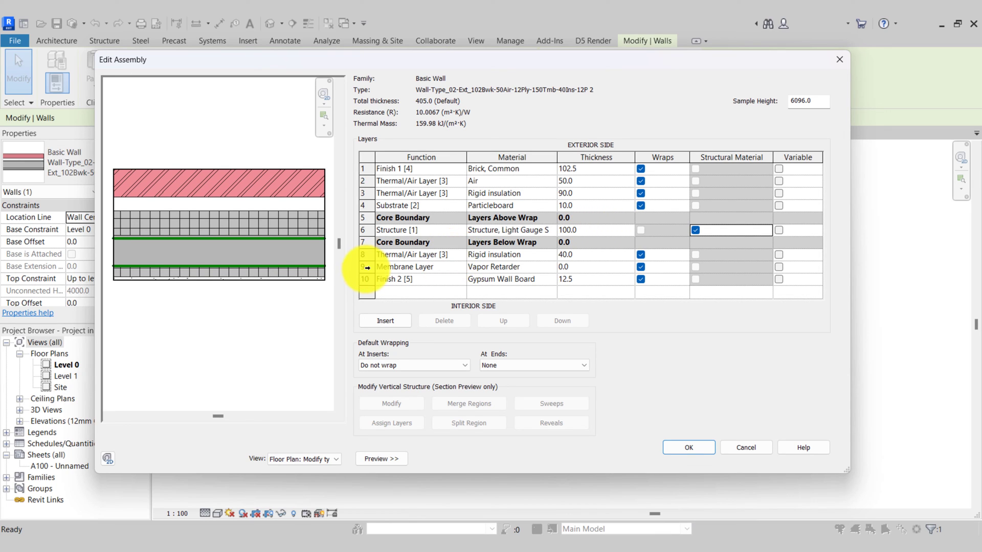
# Move the Vapor Retarder membrane above the inner Rigid insulation layer and change that insulation layer's function to Finish 2 [5].
pyautogui.click(363, 266)
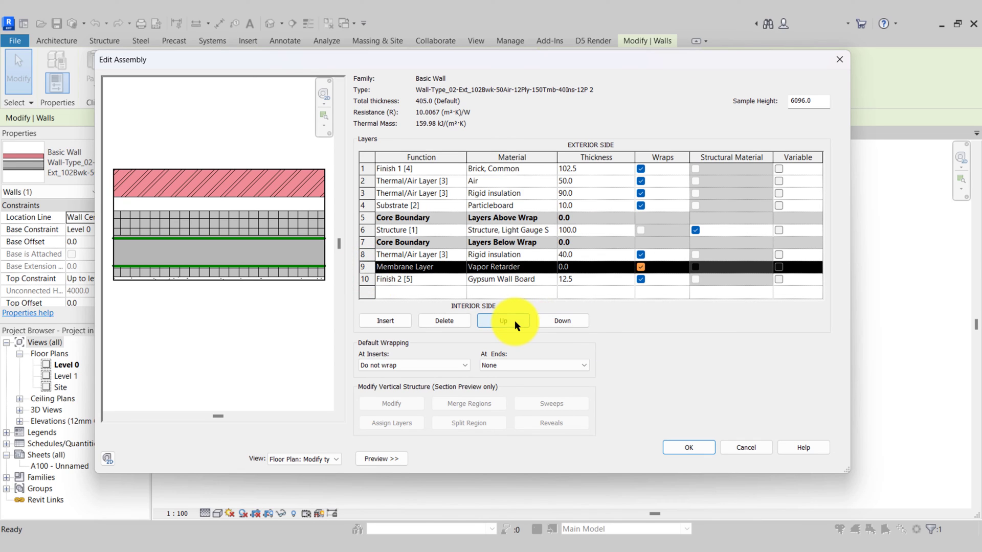
pyautogui.click(510, 323)
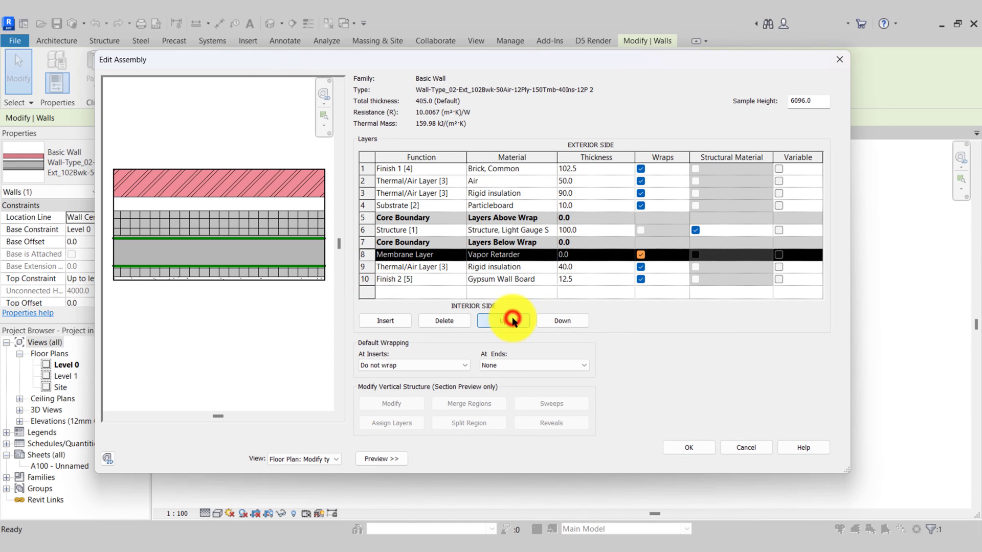
pyautogui.click(455, 266)
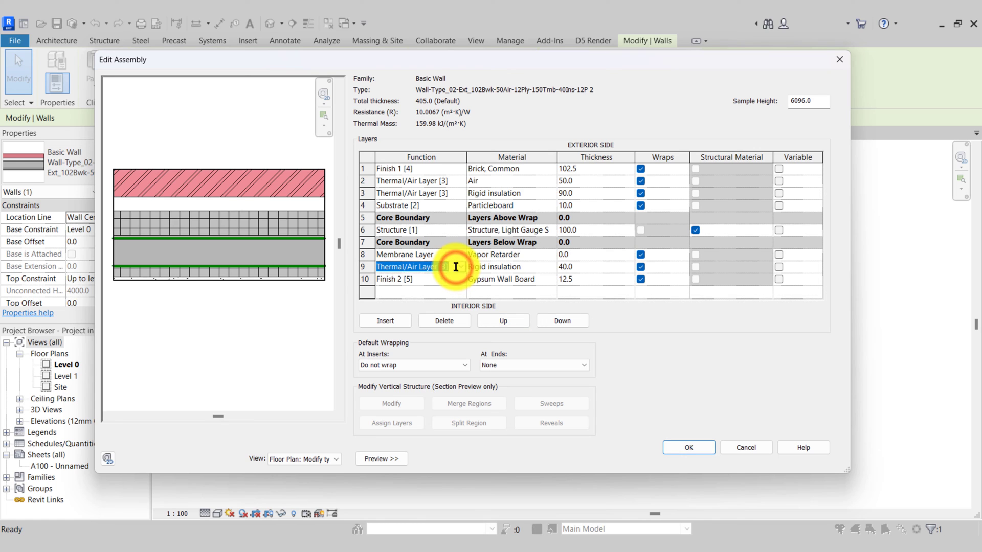
pyautogui.click(416, 318)
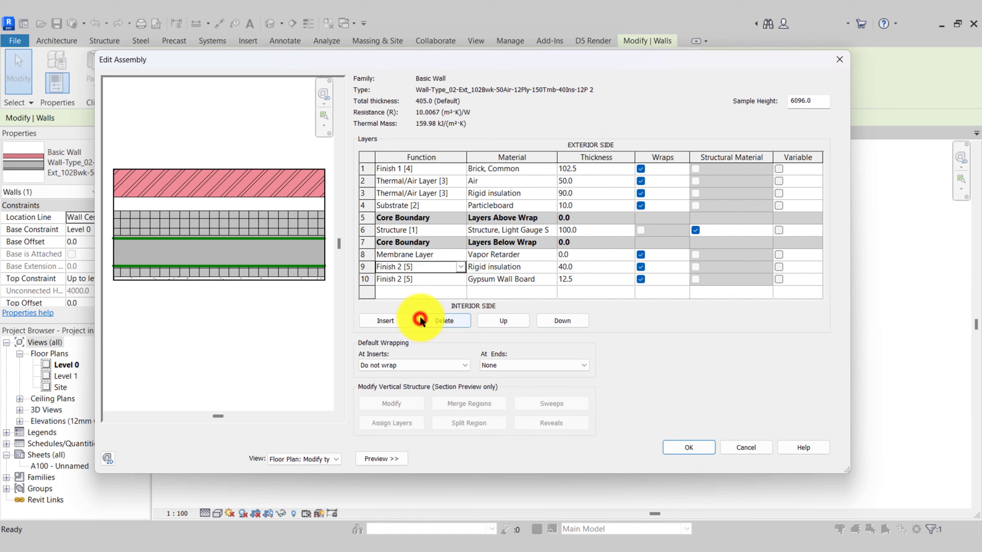
# Assign the Gypsum Wall Board material to the Finish 2 layer that still uses Rigid insulation.
pyautogui.click(553, 266)
pyautogui.scroll(10, 305, 192)
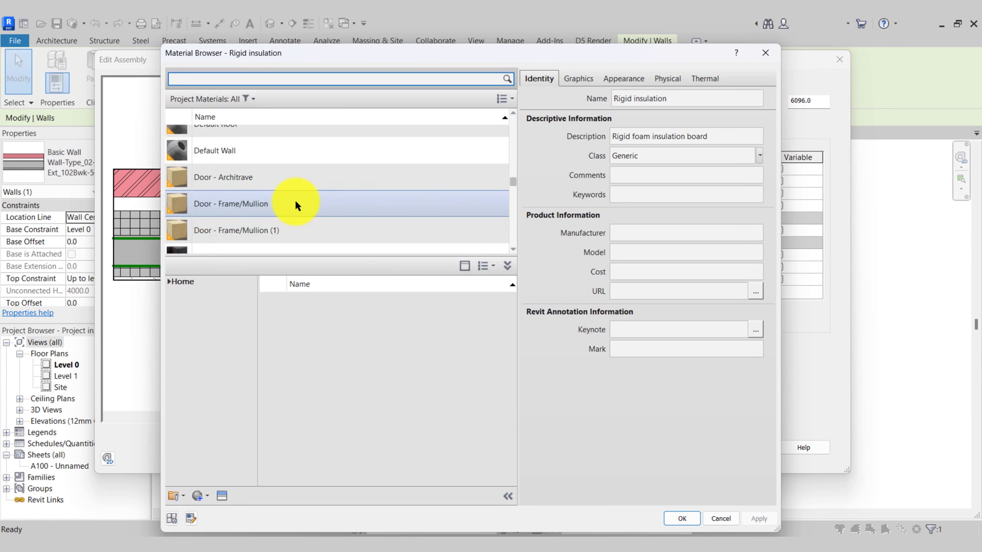
pyautogui.scroll(-5, 295, 200)
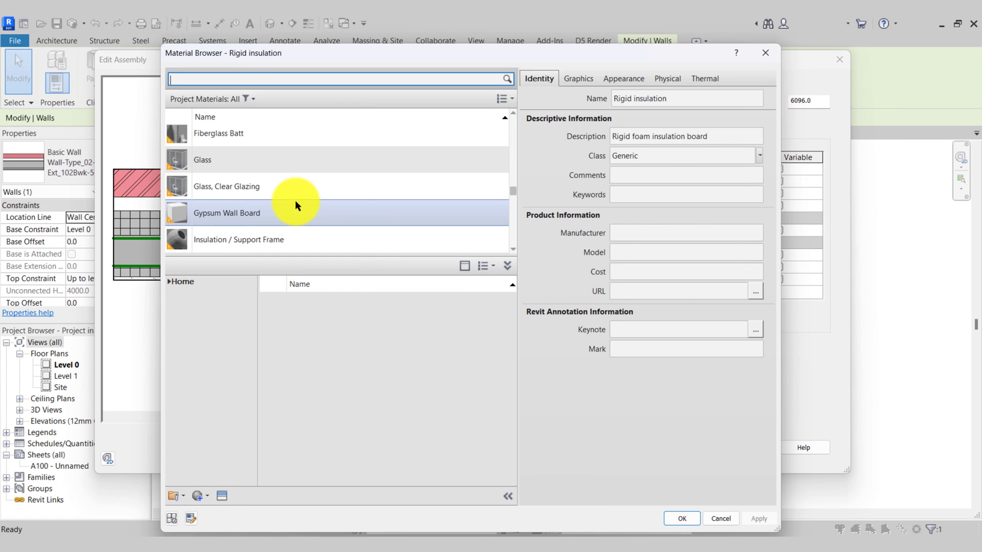
pyautogui.click(478, 213)
pyautogui.click(682, 518)
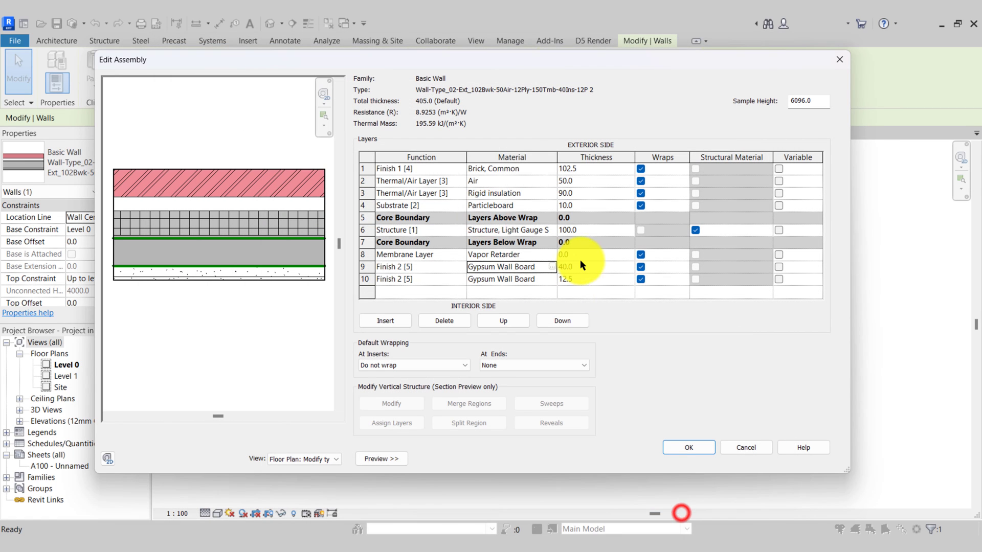
# Set the thickness of both Gypsum Wall Board layers to 15 mm and accept the edited wall assembly.
pyautogui.click(591, 268)
pyautogui.write('15')
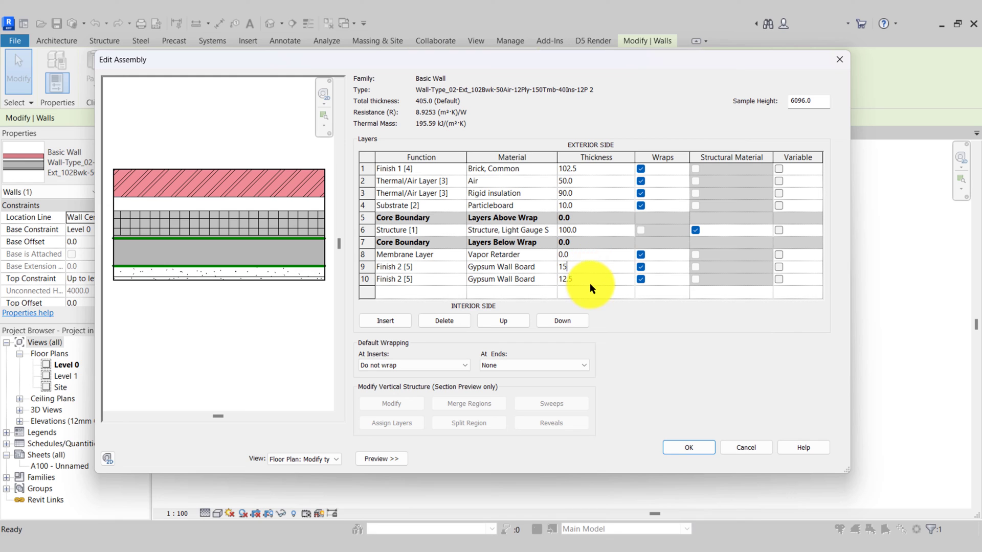
pyautogui.click(590, 280)
pyautogui.write('1')
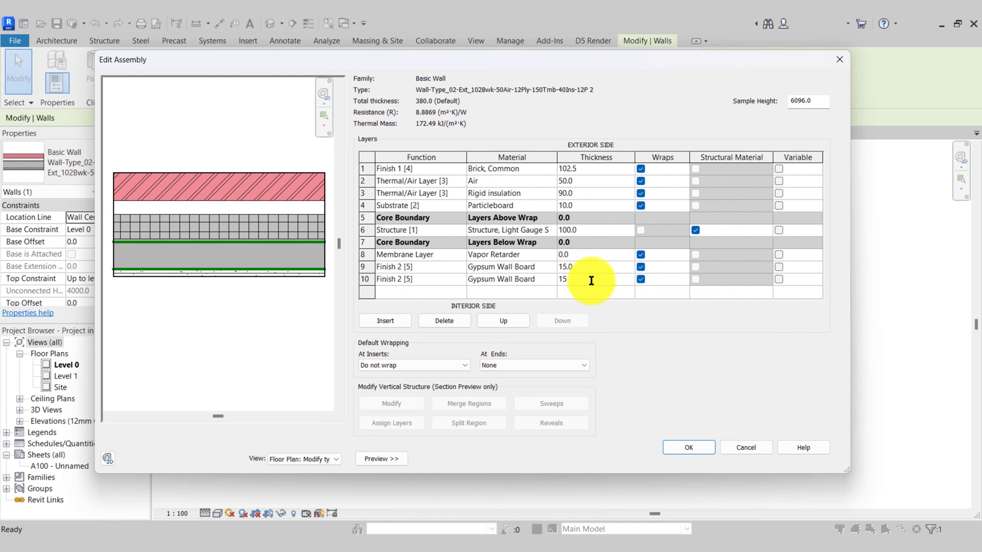
pyautogui.press('Tab')
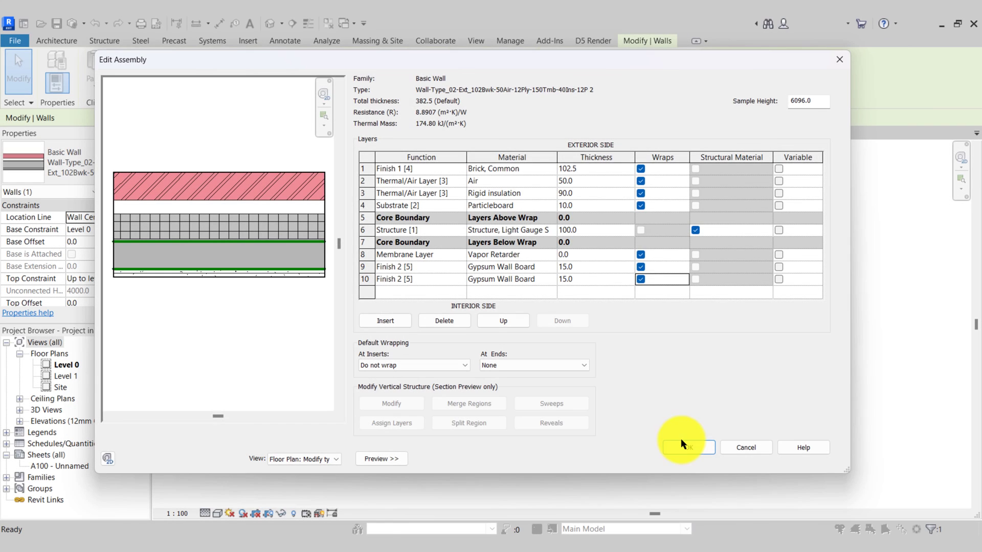
pyautogui.click(688, 447)
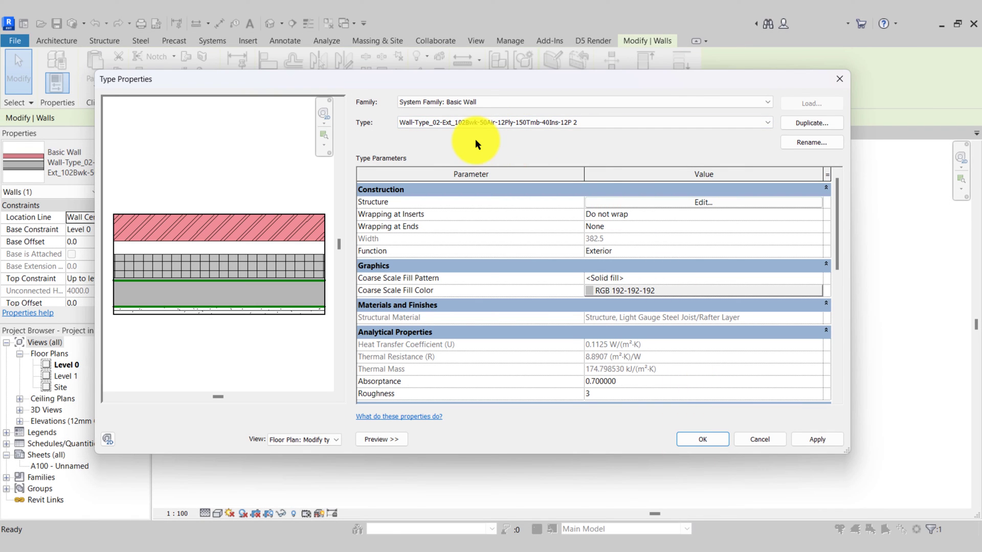
# Rename the duplicated wall type as Wall-Type_03-Ext_102Bwk-50Air-90Ins-10Ptb-100Sfs-15P-15P and accept the type properties.
pyautogui.click(809, 142)
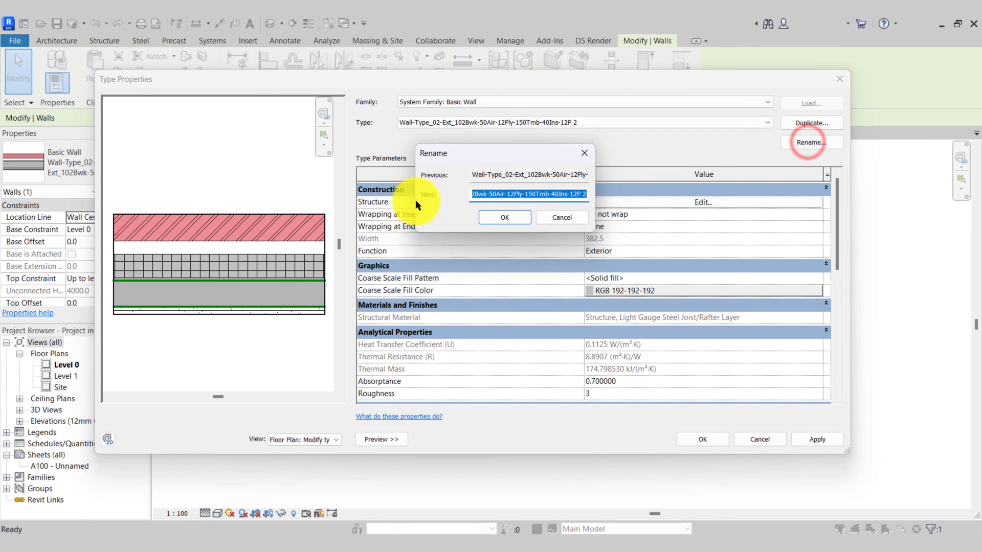
pyautogui.moveTo(588, 195); pyautogui.dragTo(526, 199)
pyautogui.press('BackSpace')
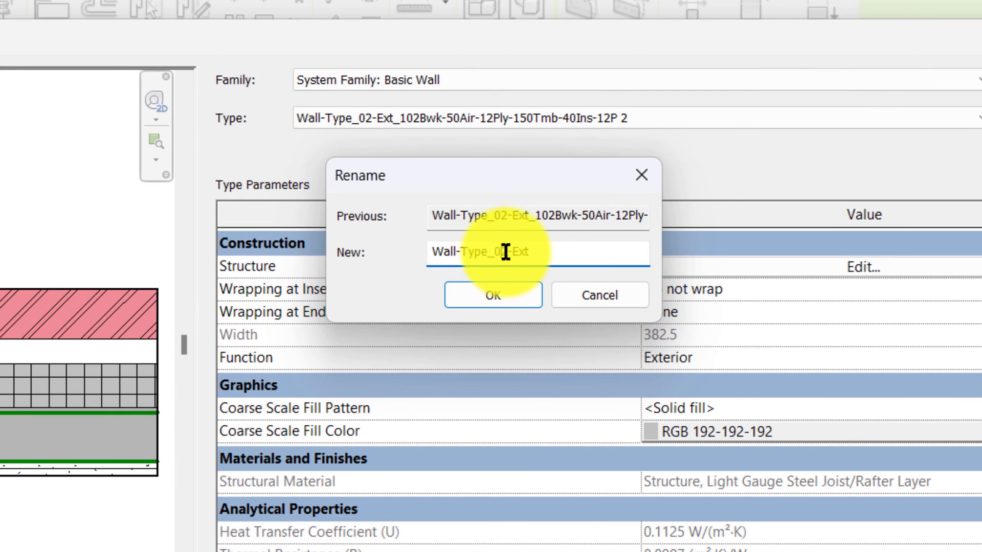
pyautogui.click(509, 252)
pyautogui.write('3')
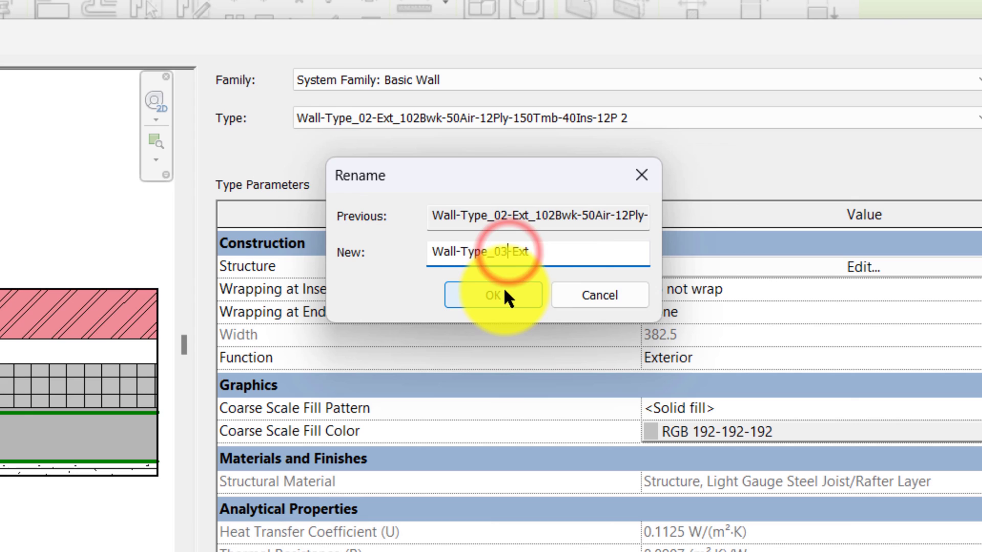
pyautogui.click(548, 252)
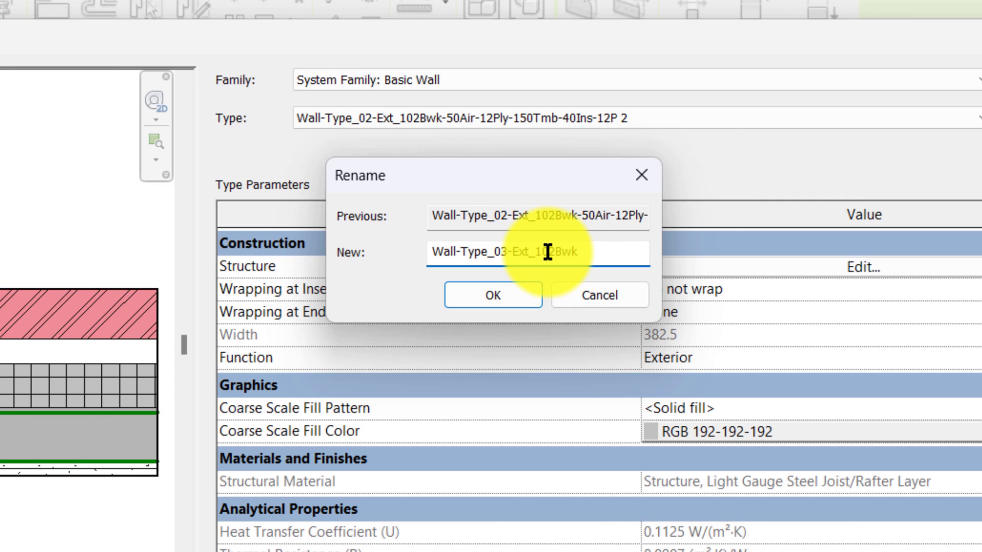
pyautogui.write('_102Bwk-50Air-90Ins-10')
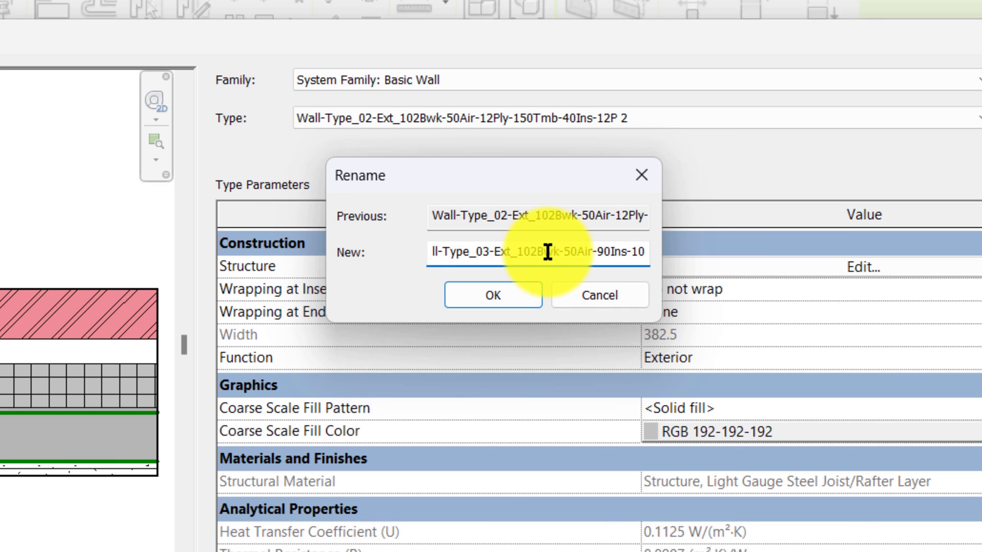
pyautogui.write('Ptb-')
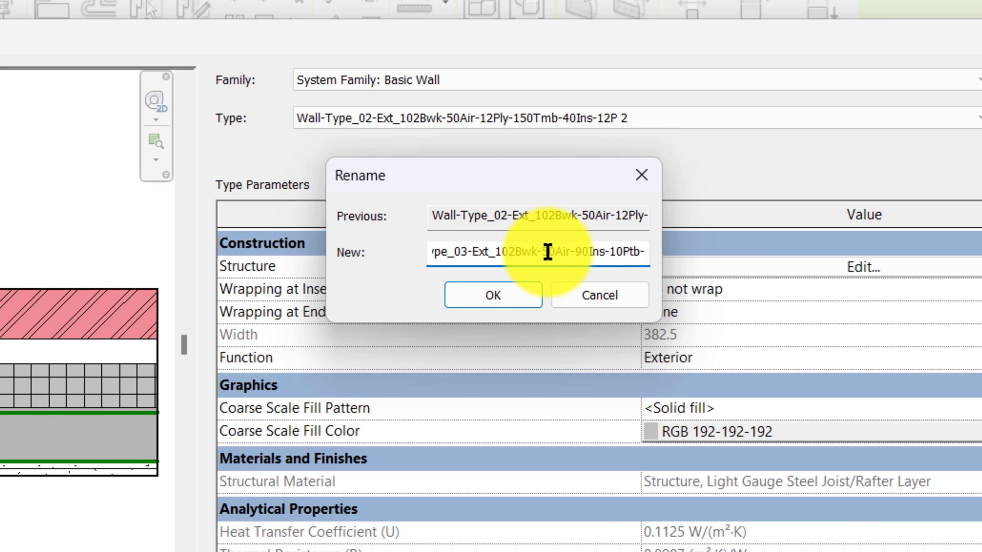
pyautogui.write('100')
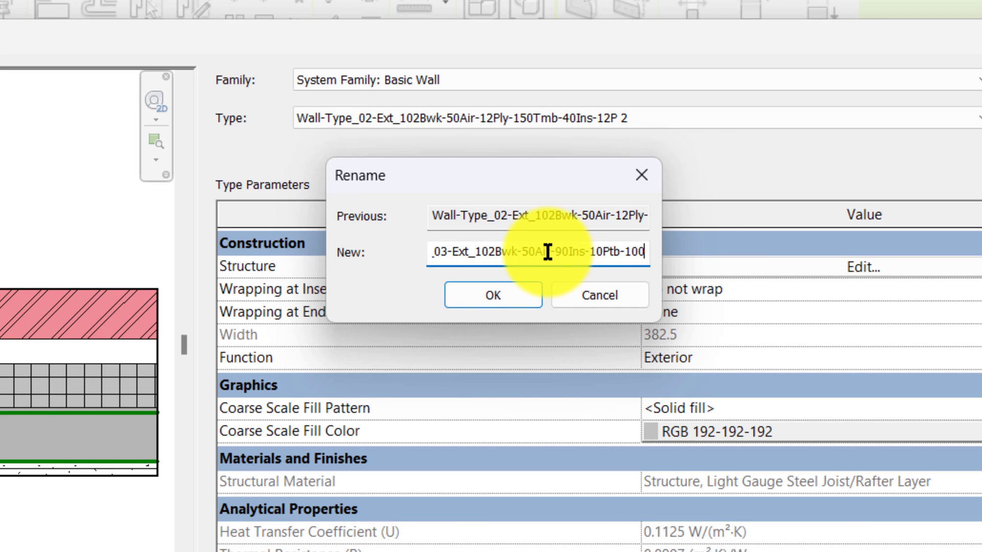
pyautogui.write('Sfs-15')
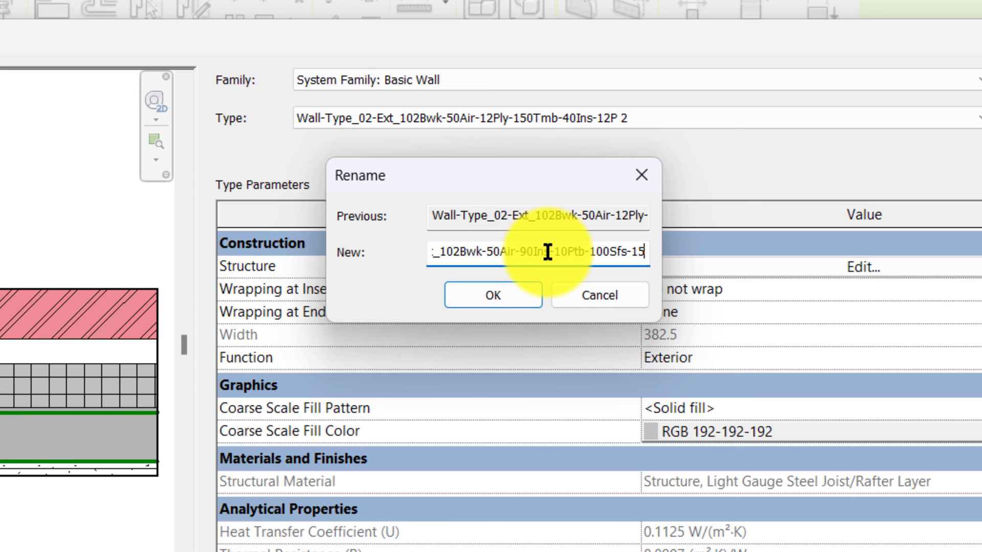
pyautogui.write('P-1')
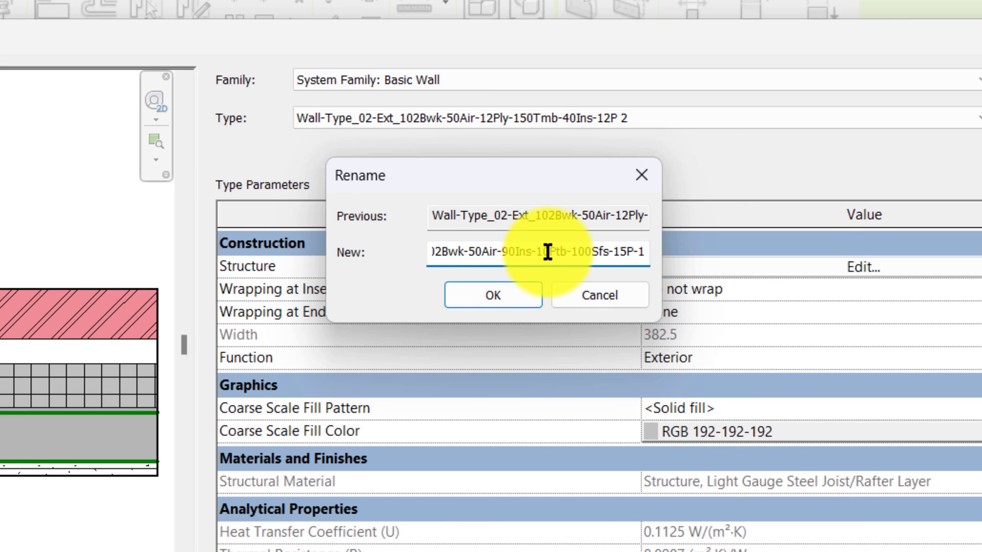
pyautogui.write('5P')
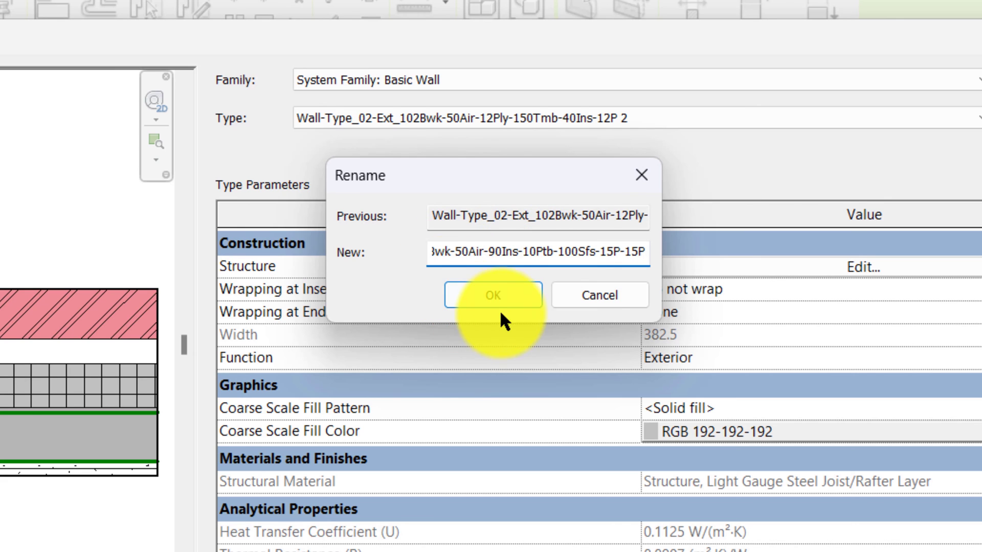
pyautogui.click(506, 294)
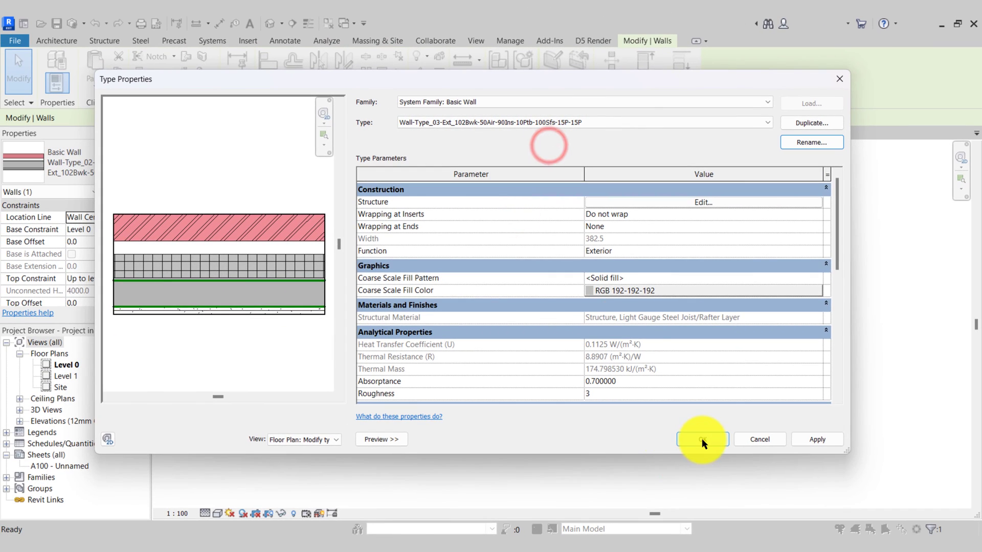
pyautogui.click(702, 440)
pyautogui.click(622, 423)
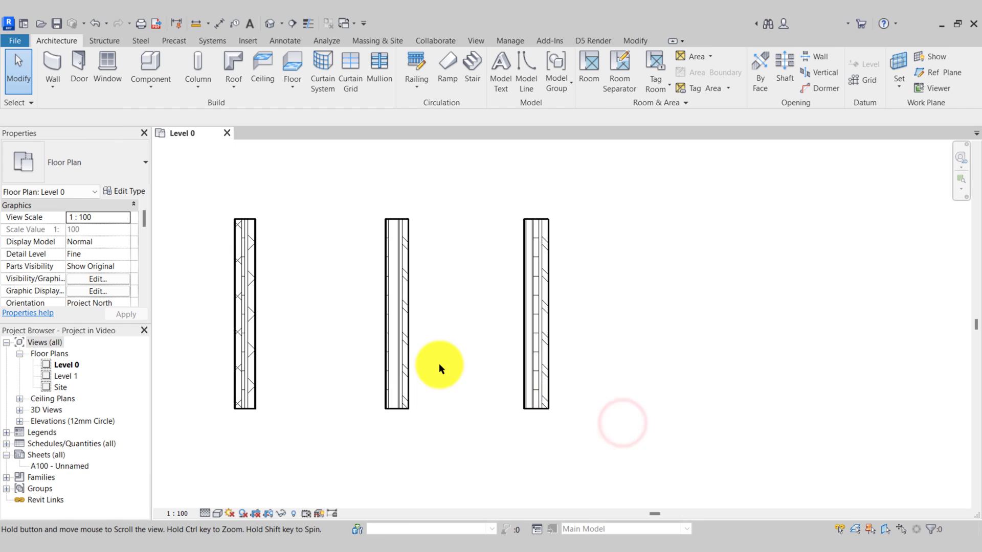
# Delete the three sample walls from the Level 0 floor plan.
pyautogui.moveTo(439, 364); pyautogui.dragTo(488, 368, button='middle')
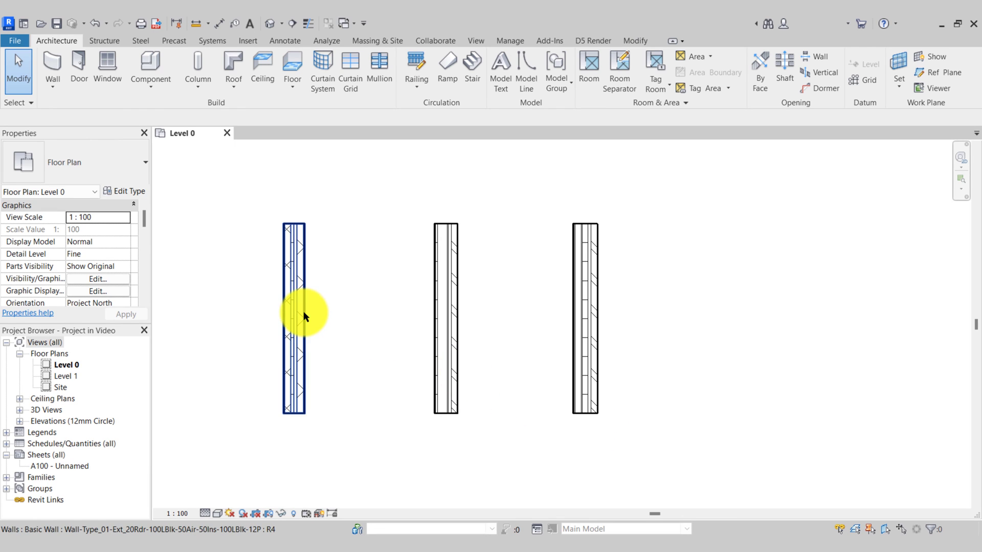
pyautogui.moveTo(382, 277); pyautogui.dragTo(461, 275, button='middle')
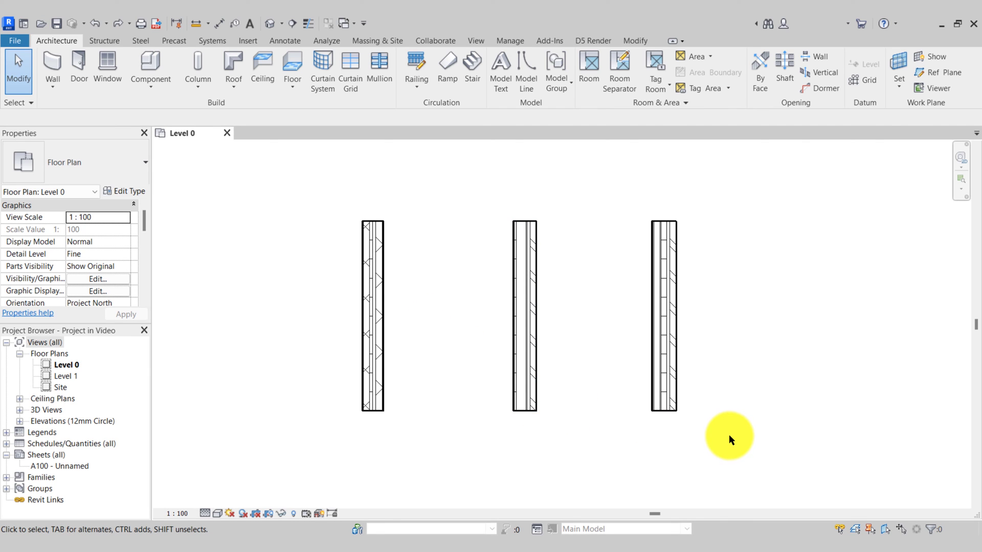
pyautogui.moveTo(730, 436); pyautogui.dragTo(342, 350)
pyautogui.press('Delete')
pyautogui.click(342, 316)
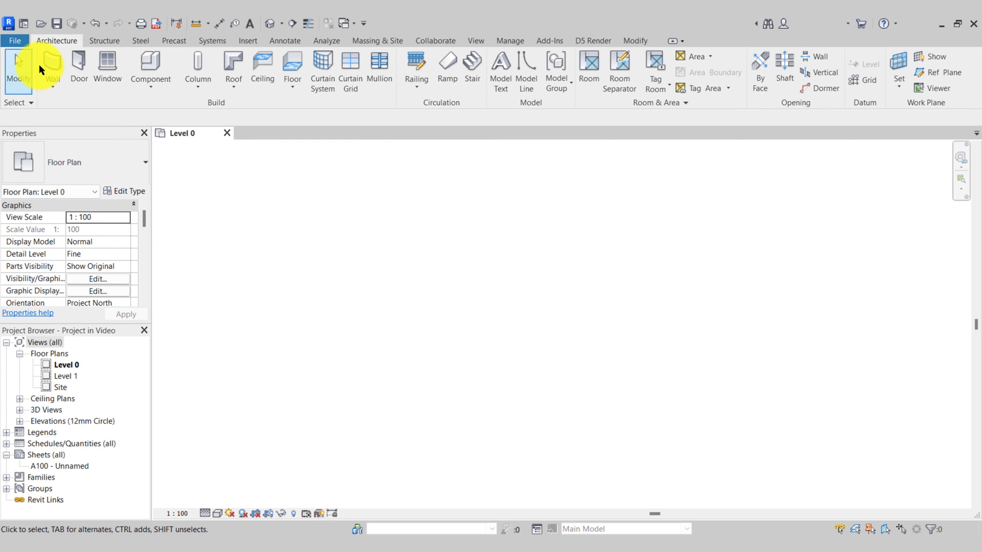
# Draw a closed rectangle of four Wall-Type_01-Ext_20Rdr-100LBlk-50Air-50Ins-100LBlk-12P walls with short sides about 1600 mm long.
pyautogui.click(54, 65)
pyautogui.click(110, 149)
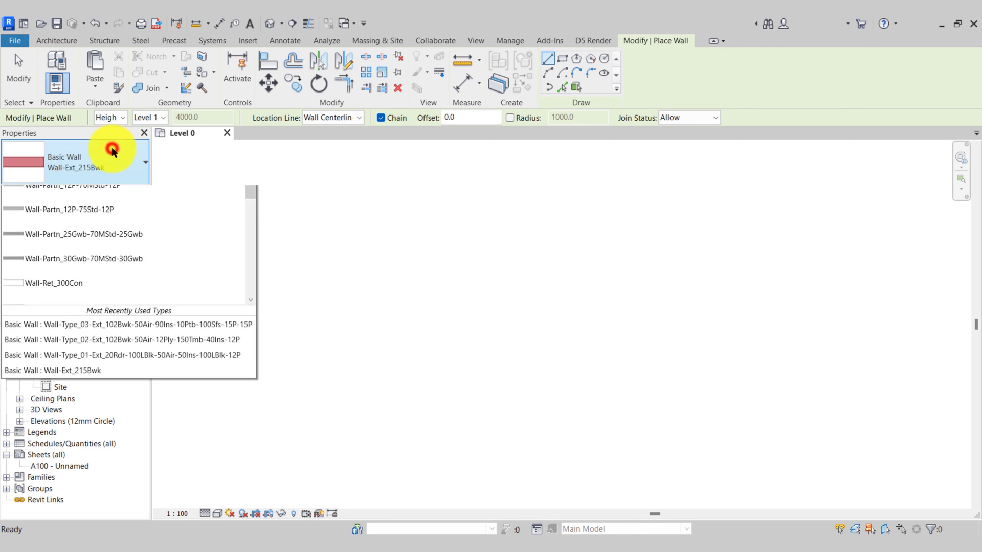
pyautogui.scroll(-5, 122, 332)
pyautogui.scroll(3, 119, 340)
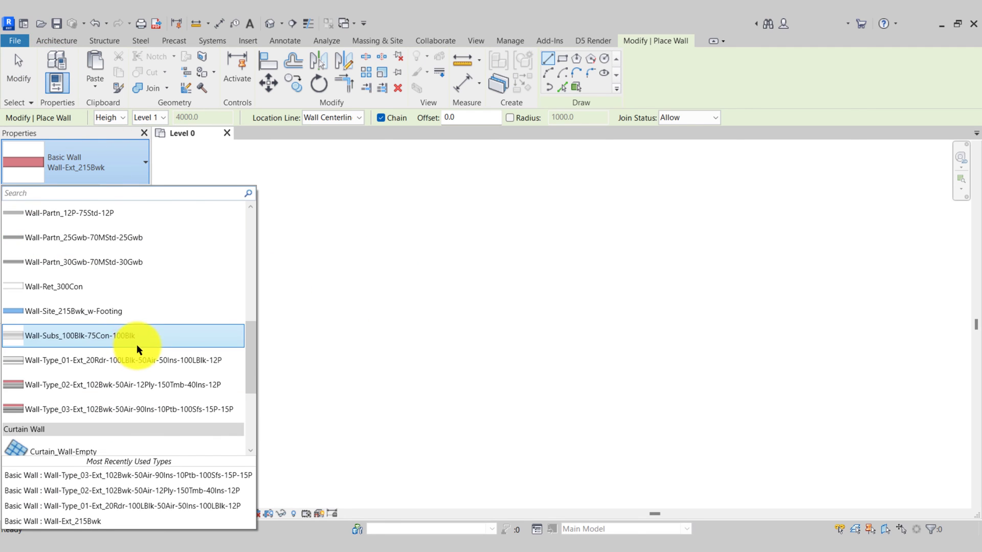
pyautogui.click(68, 366)
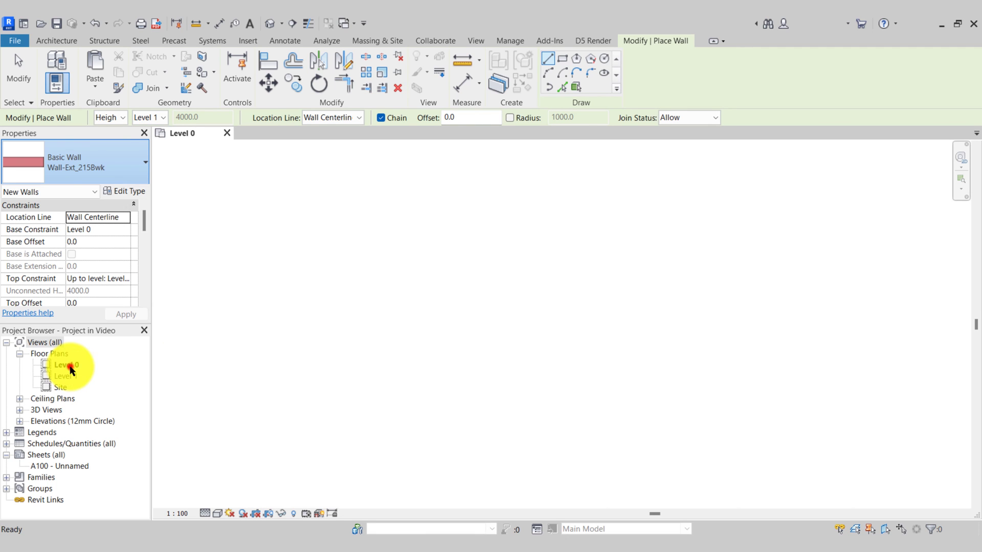
pyautogui.click(352, 336)
pyautogui.click(502, 337)
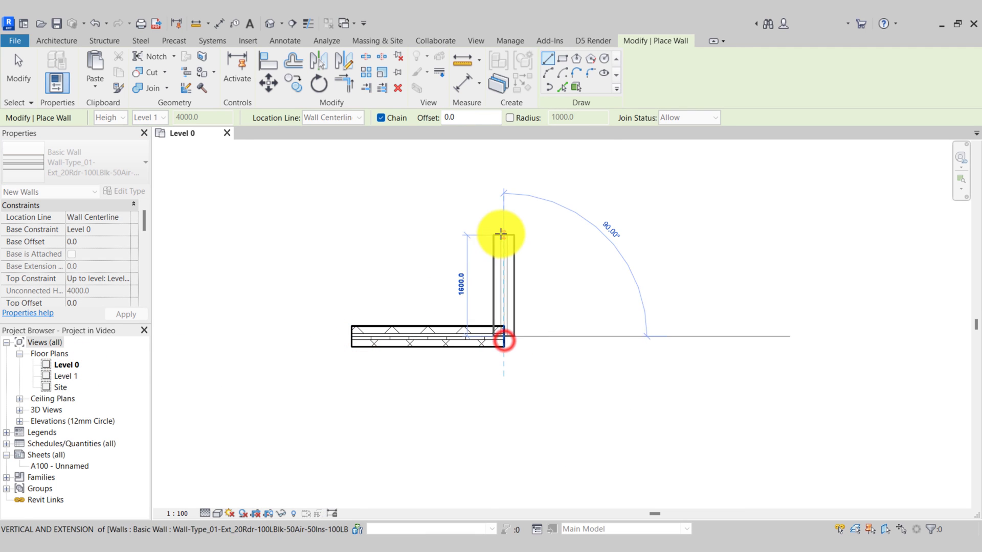
pyautogui.click(501, 235)
pyautogui.click(348, 235)
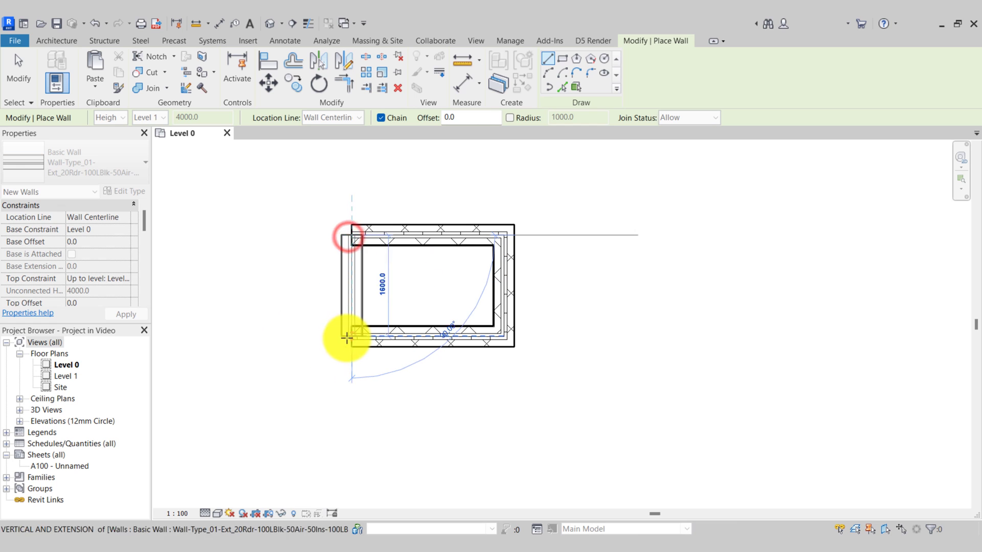
pyautogui.click(348, 337)
pyautogui.press('Escape')
pyautogui.press('Escape')
pyautogui.scroll(3, 401, 279)
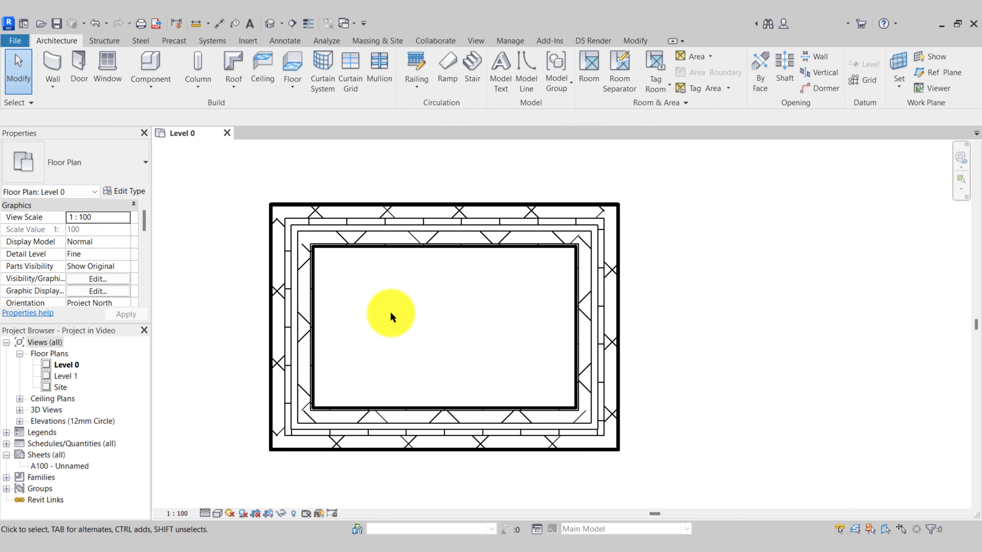
# Delete the whole rectangle of Wall-Type_01 walls from the plan.
pyautogui.scroll(-2, 391, 314)
pyautogui.moveTo(432, 316); pyautogui.dragTo(332, 293, button='middle')
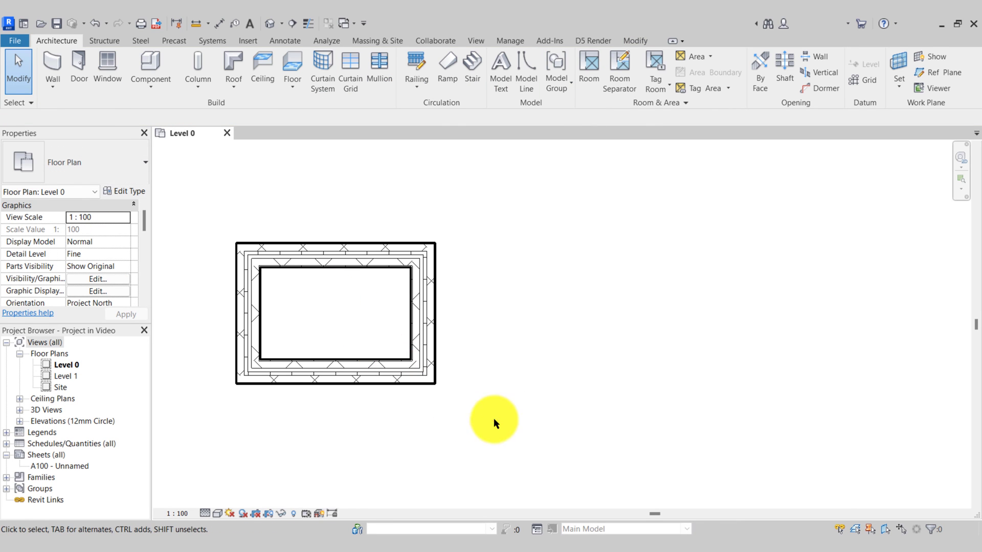
pyautogui.moveTo(495, 419); pyautogui.dragTo(210, 228)
pyautogui.press('Delete')
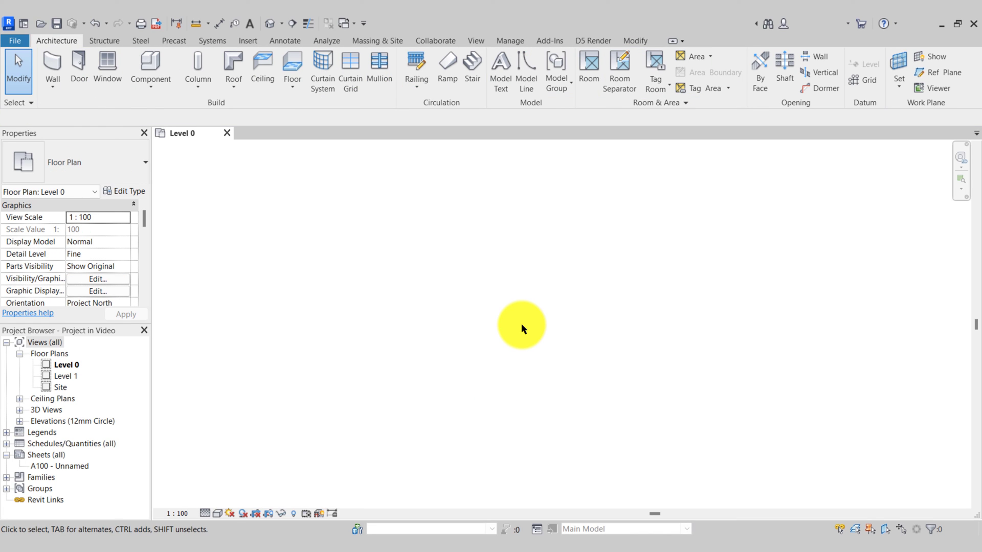
# Draw a closed rectangle of four Wall-Type_03-Ext_102Bwk-50Air-90Ins-10Ptb-100Sfs-15P-15P walls with short sides about 2400 mm long.
pyautogui.click(55, 61)
pyautogui.click(103, 152)
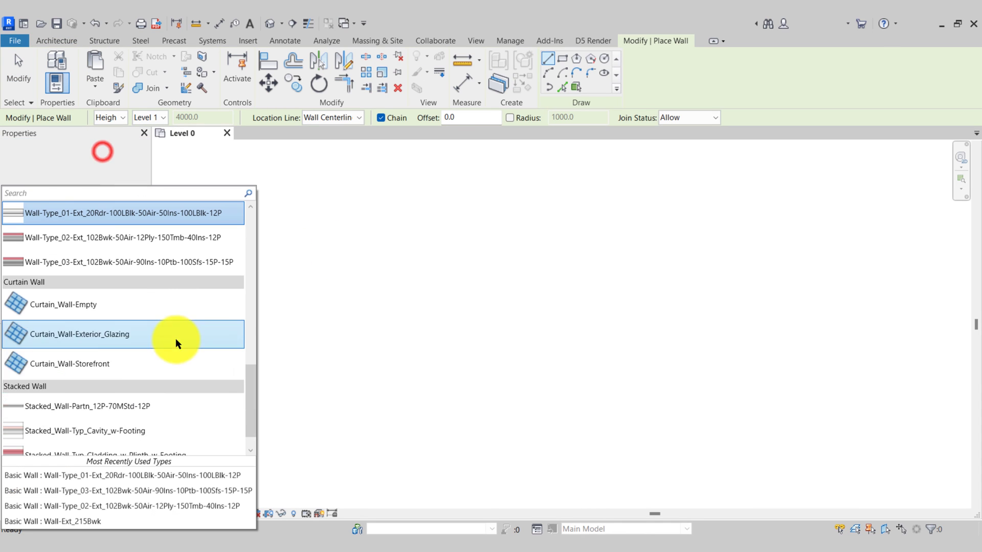
pyautogui.click(99, 262)
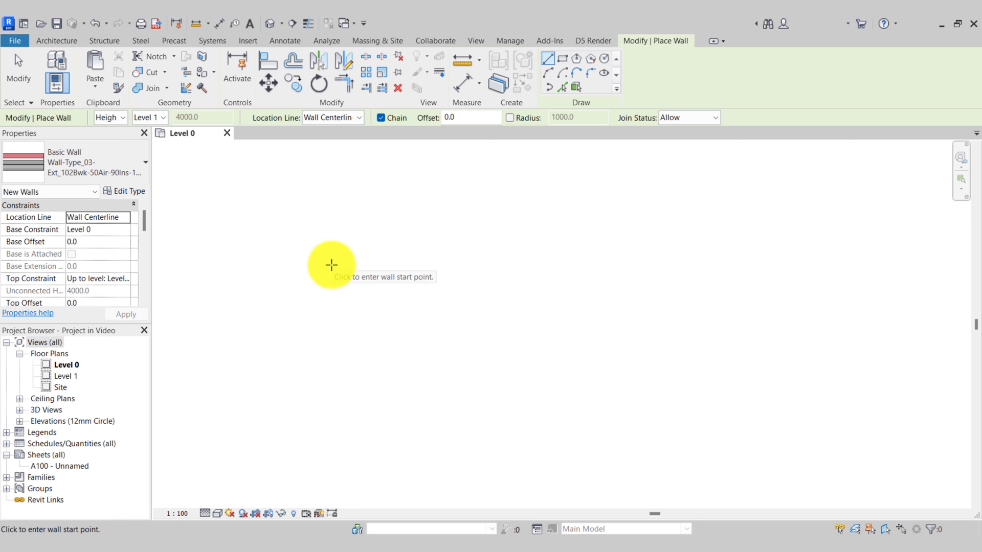
pyautogui.click(341, 234)
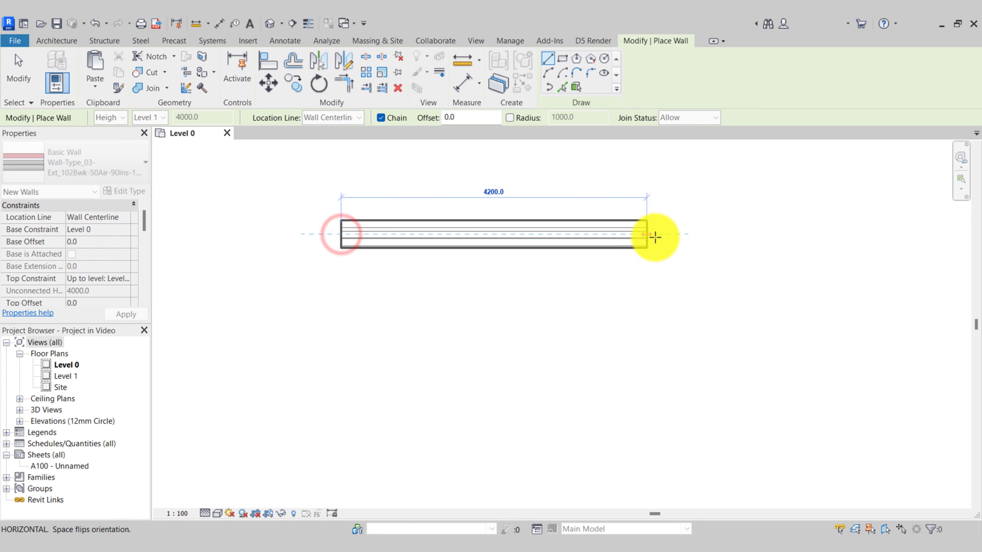
pyautogui.click(662, 235)
pyautogui.click(661, 412)
pyautogui.click(662, 412)
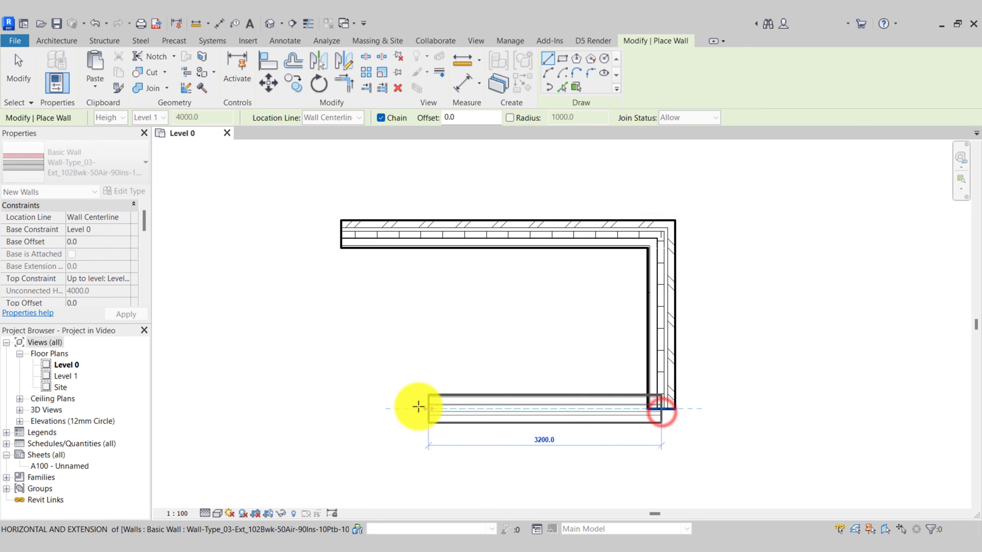
pyautogui.click(341, 406)
pyautogui.click(333, 242)
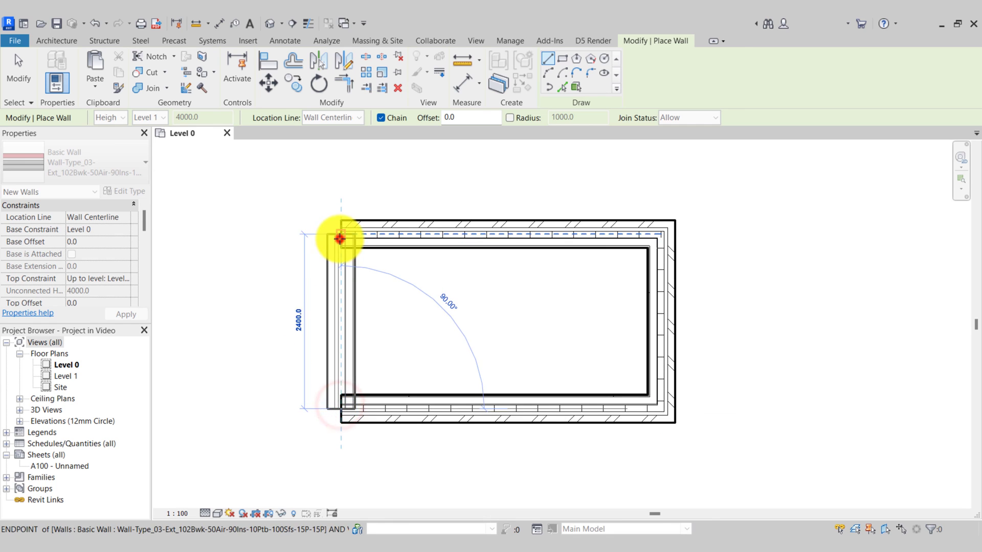
pyautogui.press('Escape')
pyautogui.press('Escape')
pyautogui.scroll(2, 427, 318)
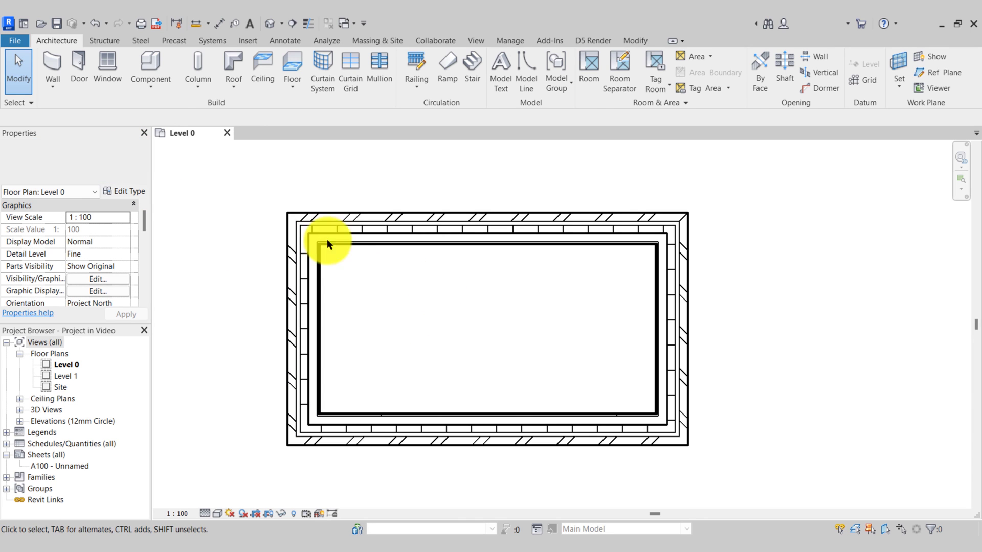
# Set the light gauge steel structure layer of the drawn Wall-Type_03 walls to 150 mm thick and accept the type change.
pyautogui.click(397, 230)
pyautogui.click(125, 193)
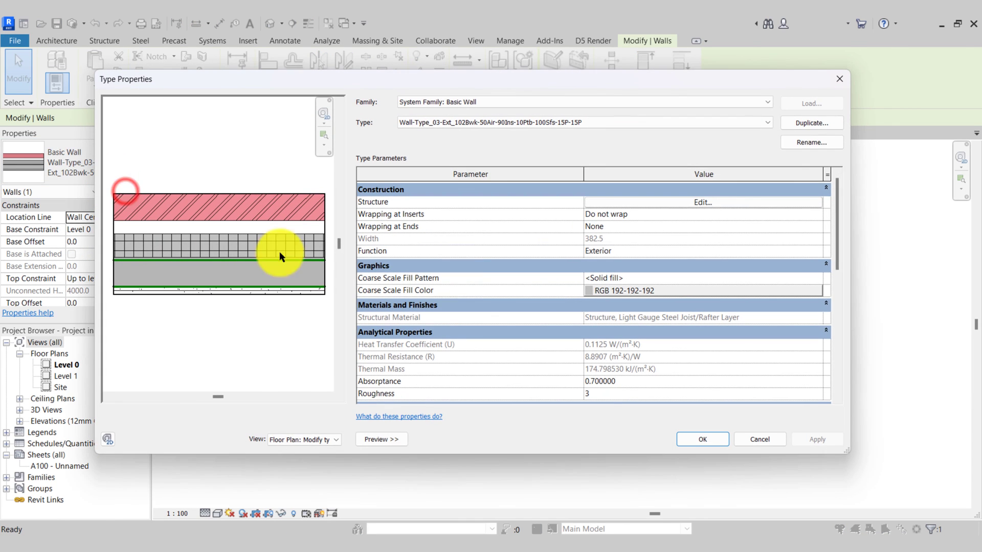
pyautogui.click(646, 203)
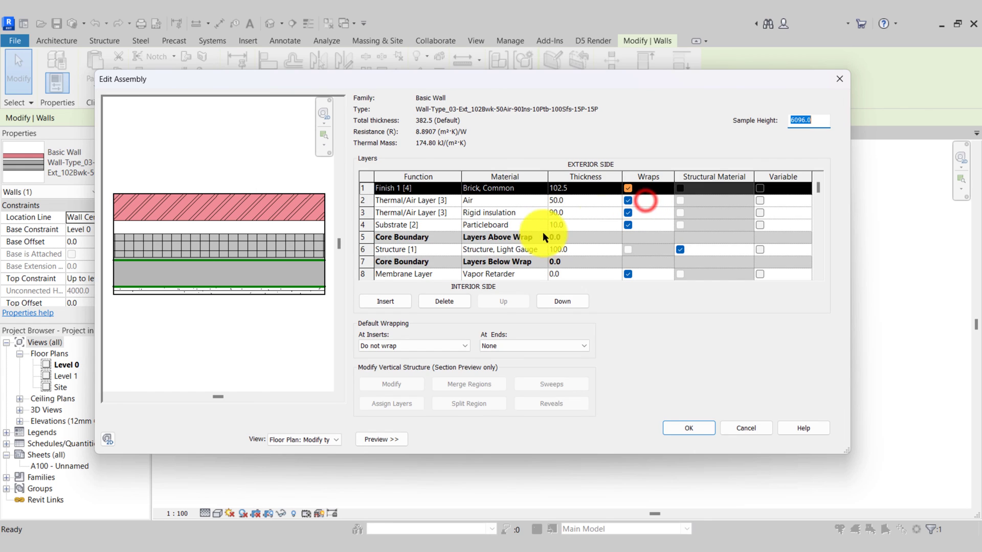
pyautogui.click(586, 249)
pyautogui.write('15')
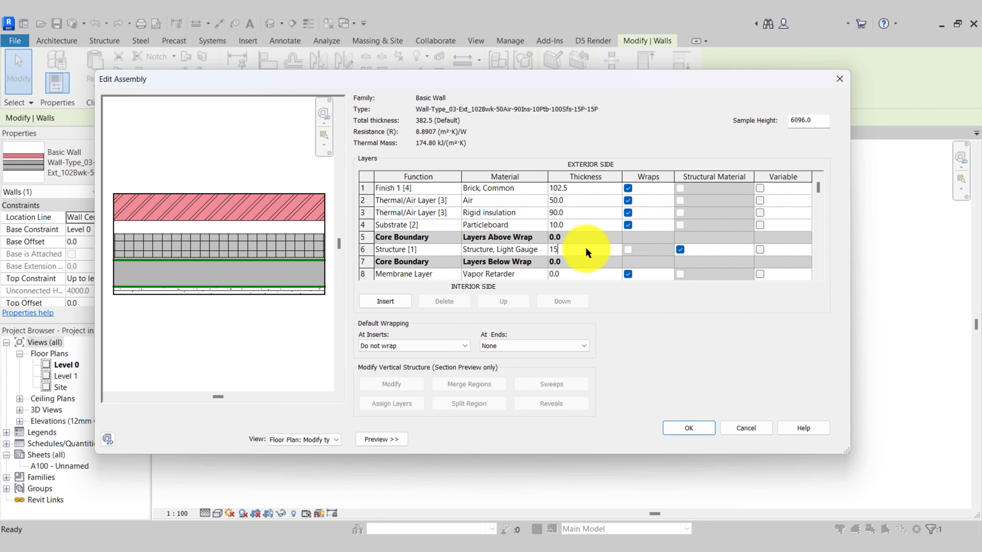
pyautogui.write('0')
pyautogui.click(682, 429)
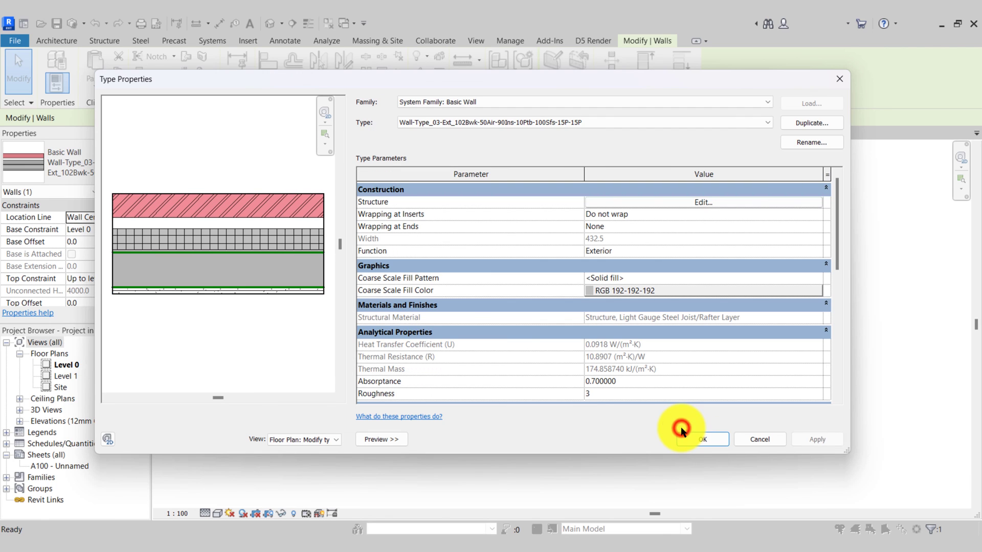
pyautogui.click(687, 439)
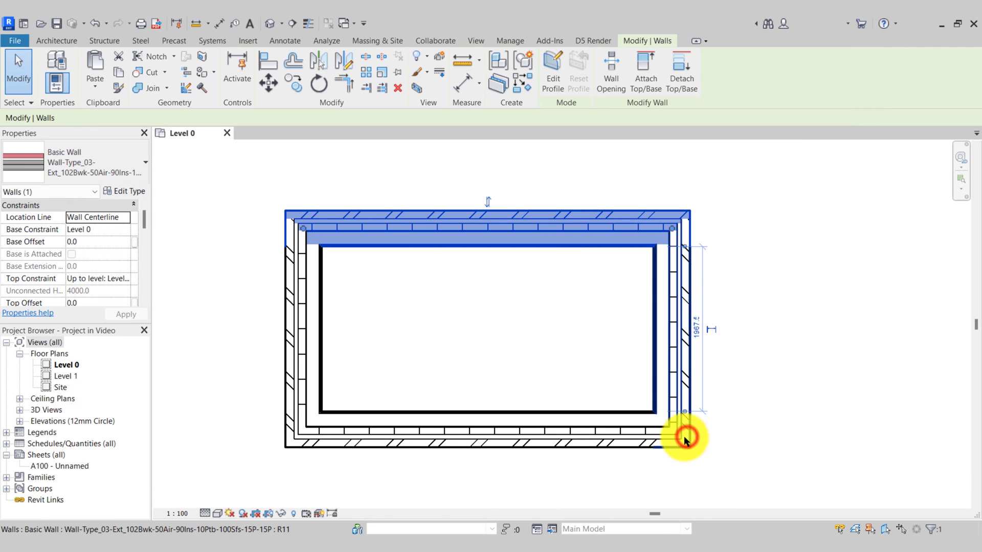
pyautogui.click(416, 345)
pyautogui.moveTo(415, 337); pyautogui.dragTo(433, 321, button='middle')
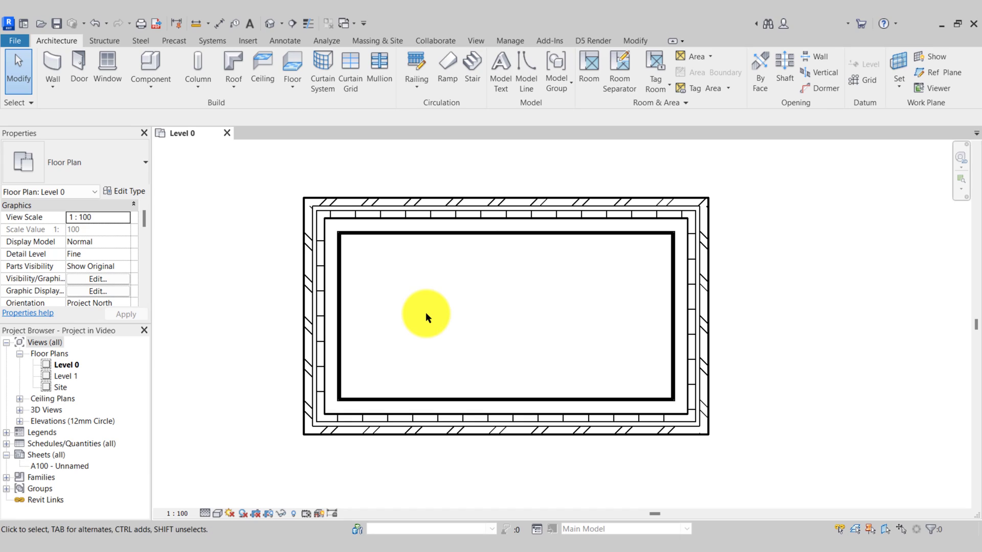